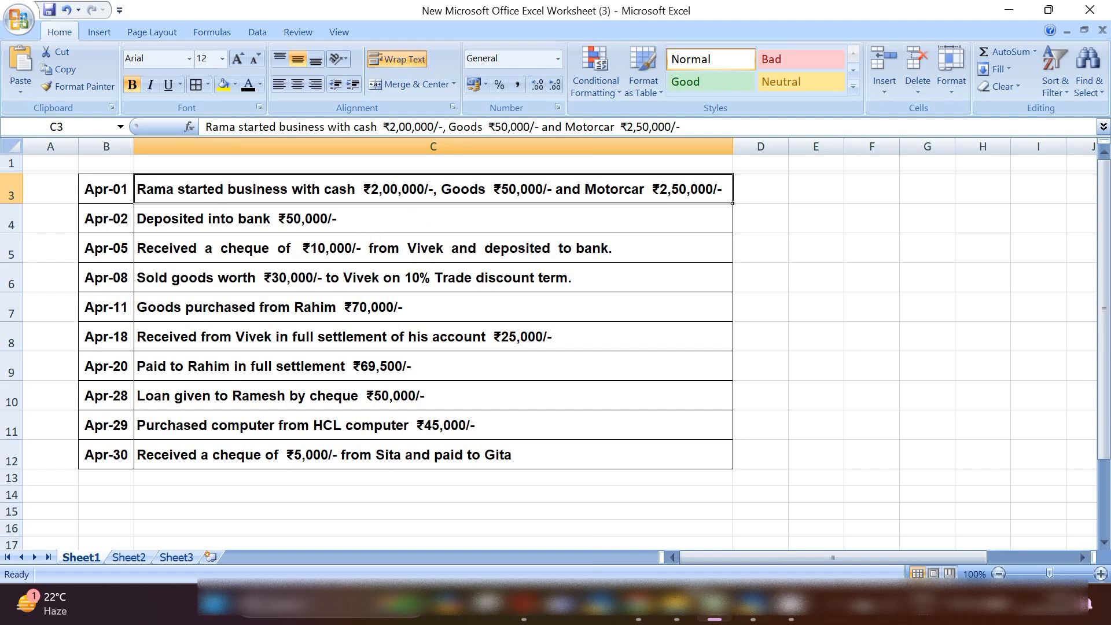
- Switch to TallyPrime and start a receipt voucher with the owner's capital account as the credited ledger
click(755, 609)
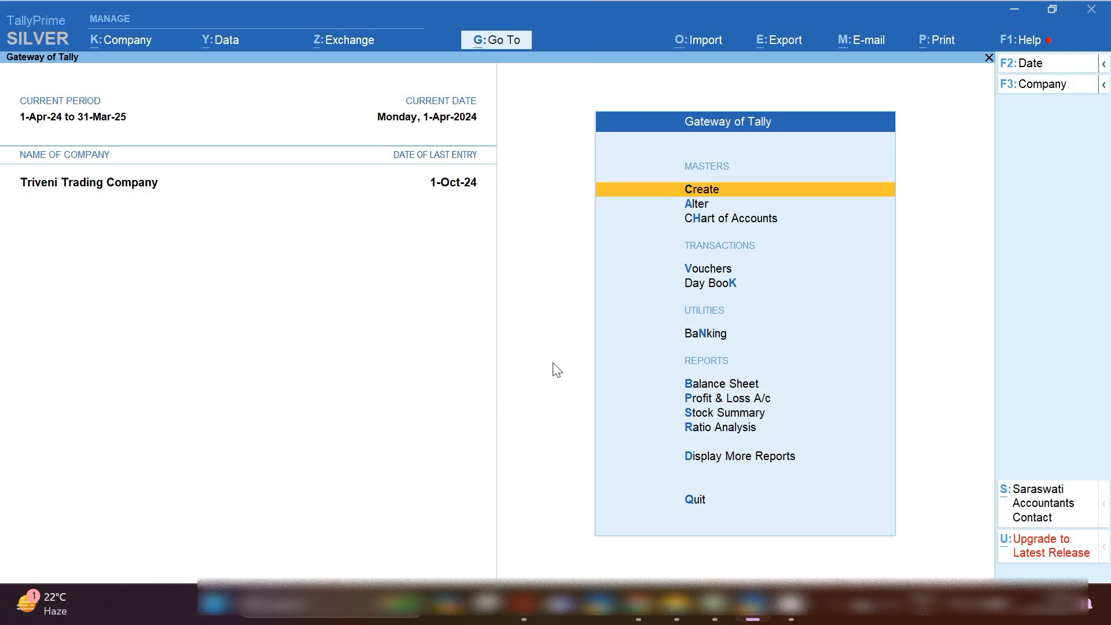
key(v)
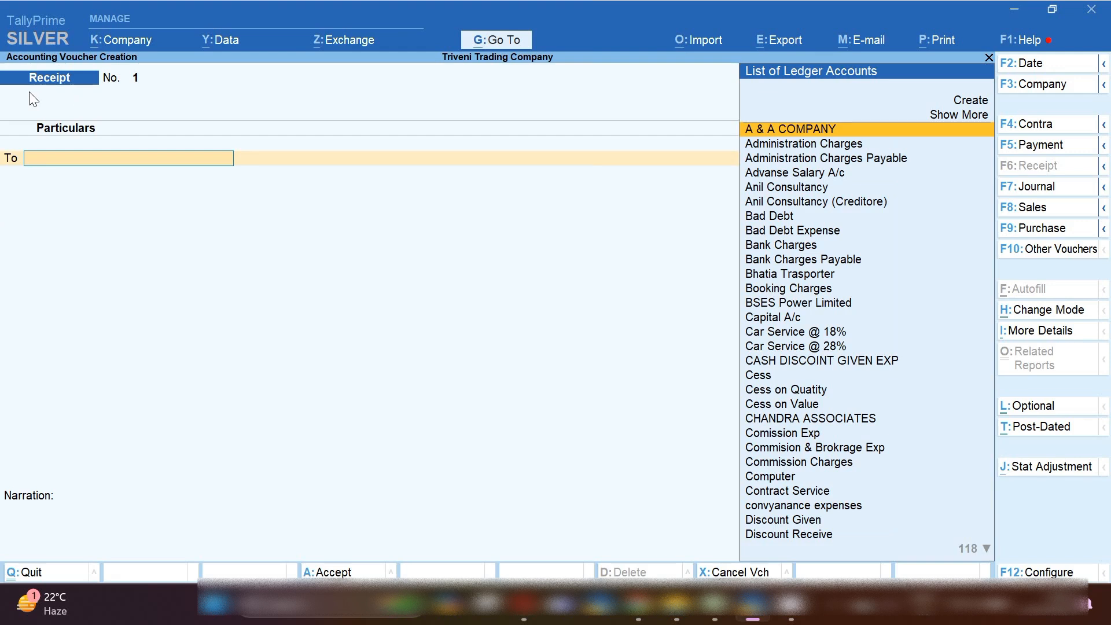
text(R)
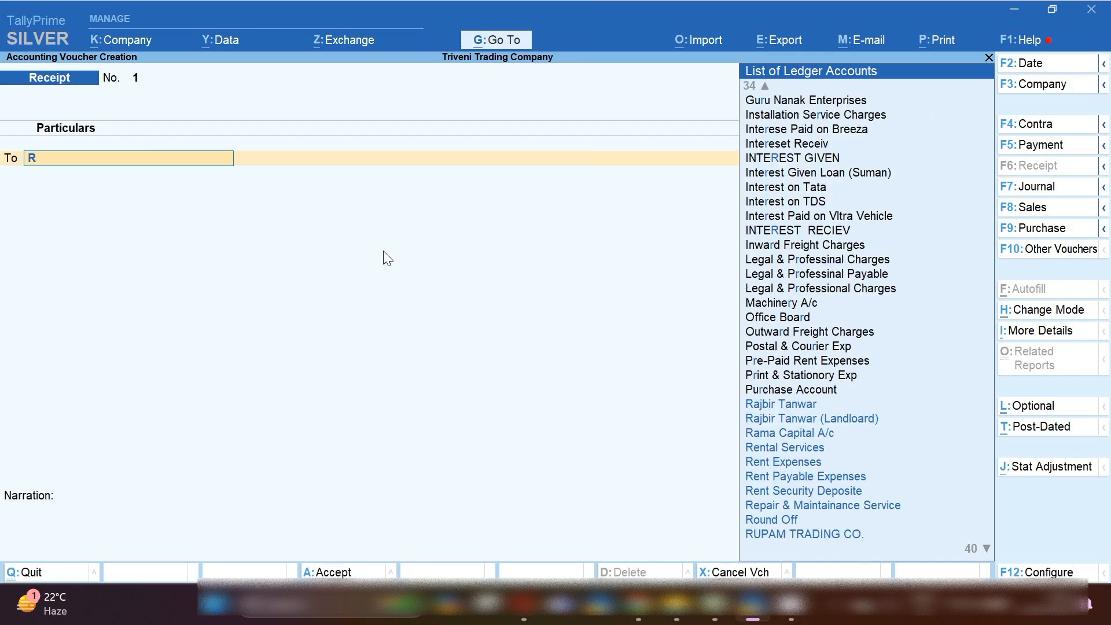
text(am)
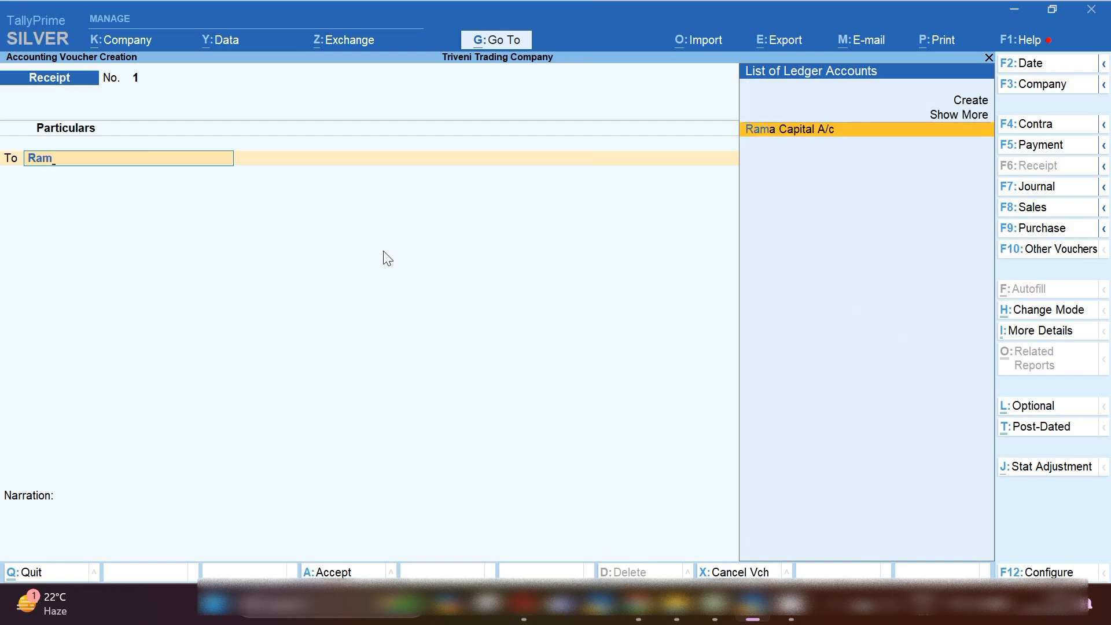
key(Return)
- Examine the capital ledger's master details from the voucher, and return to its credit amount without changing anything
key(BackSpace)
key(ctrl+Return)
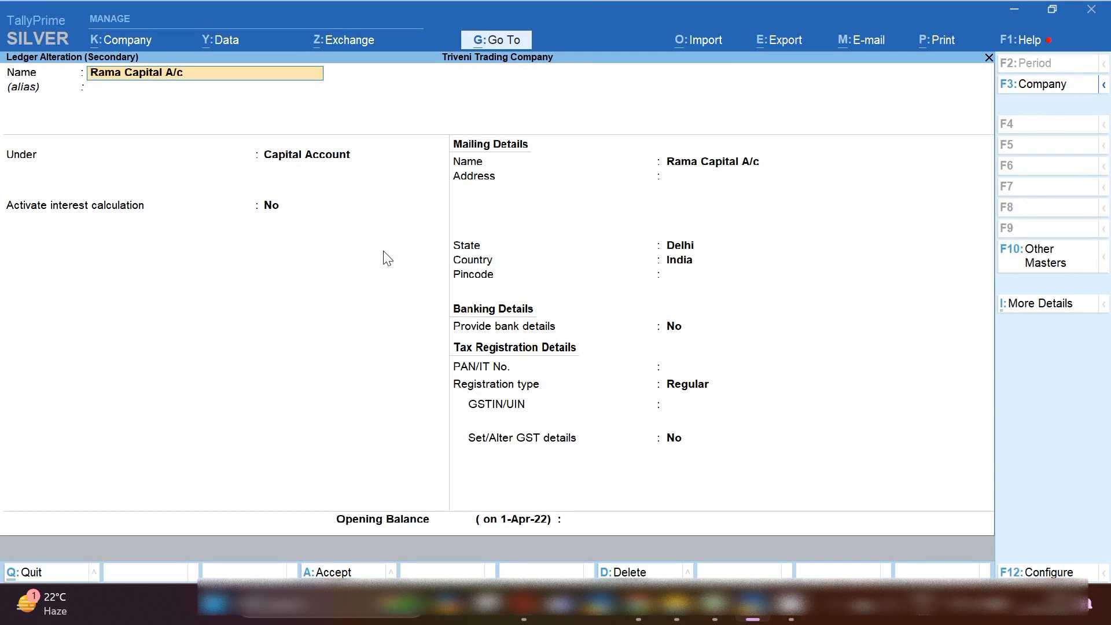
key(Escape)
key(y)
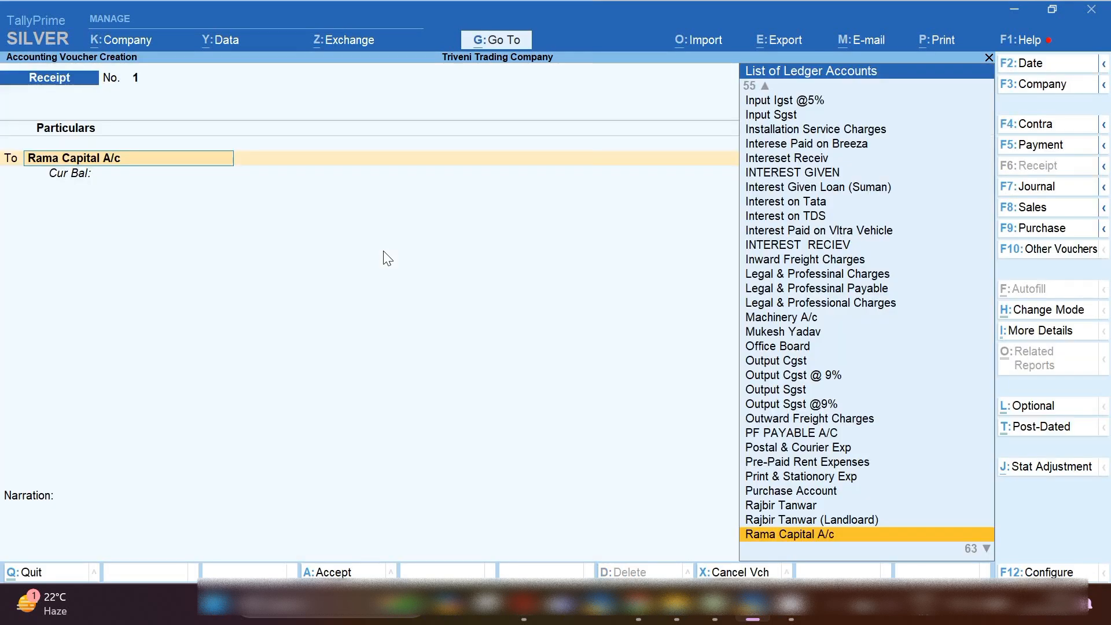
key(Return)
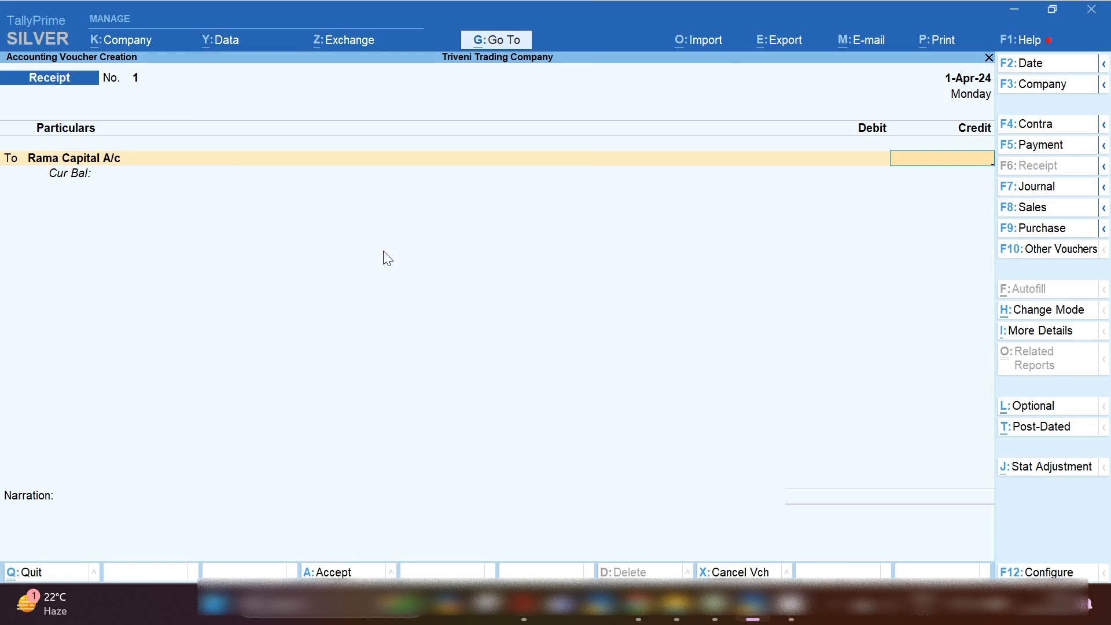
key(BackSpace)
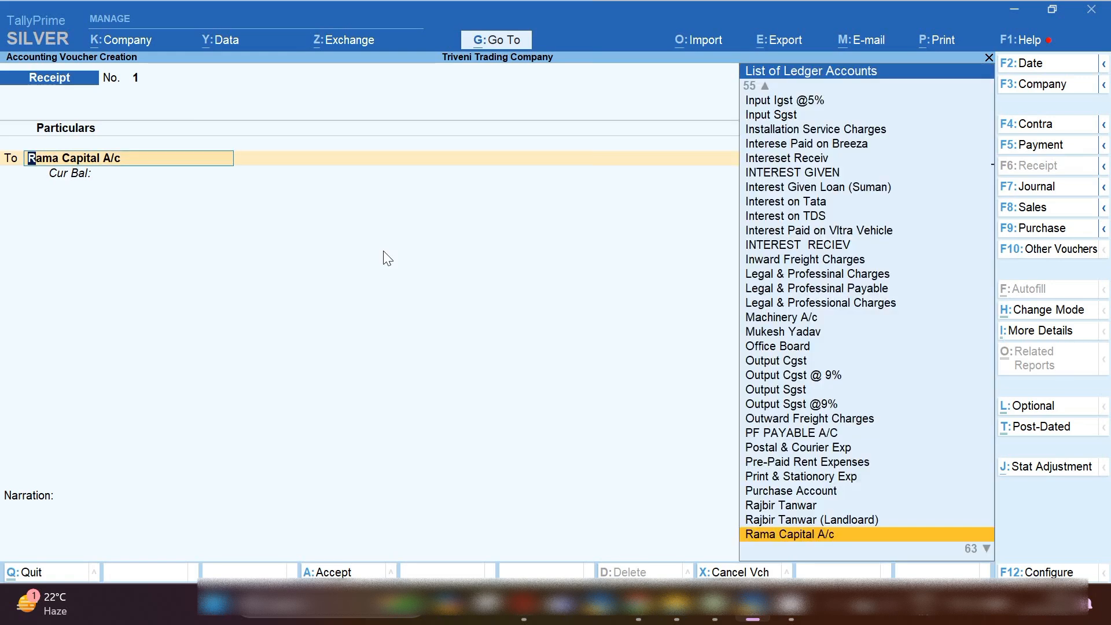
key(Return)
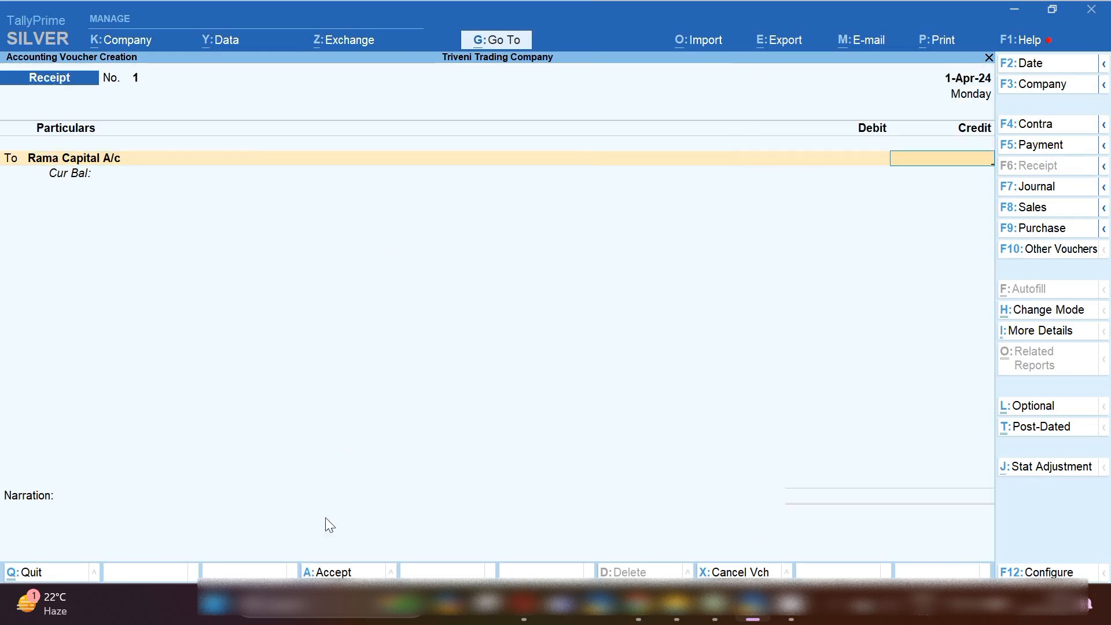
- Check the Apr-01 transaction in the Excel worksheet and credit the capital account with 5,00,000 in the TallyPrime voucher
click(714, 604)
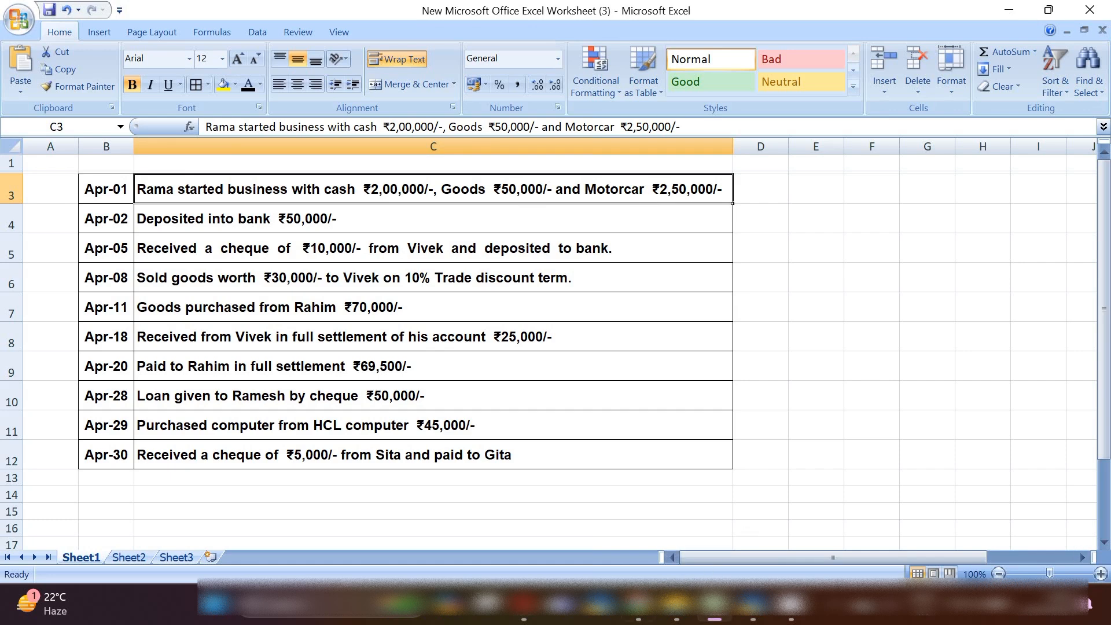
click(755, 617)
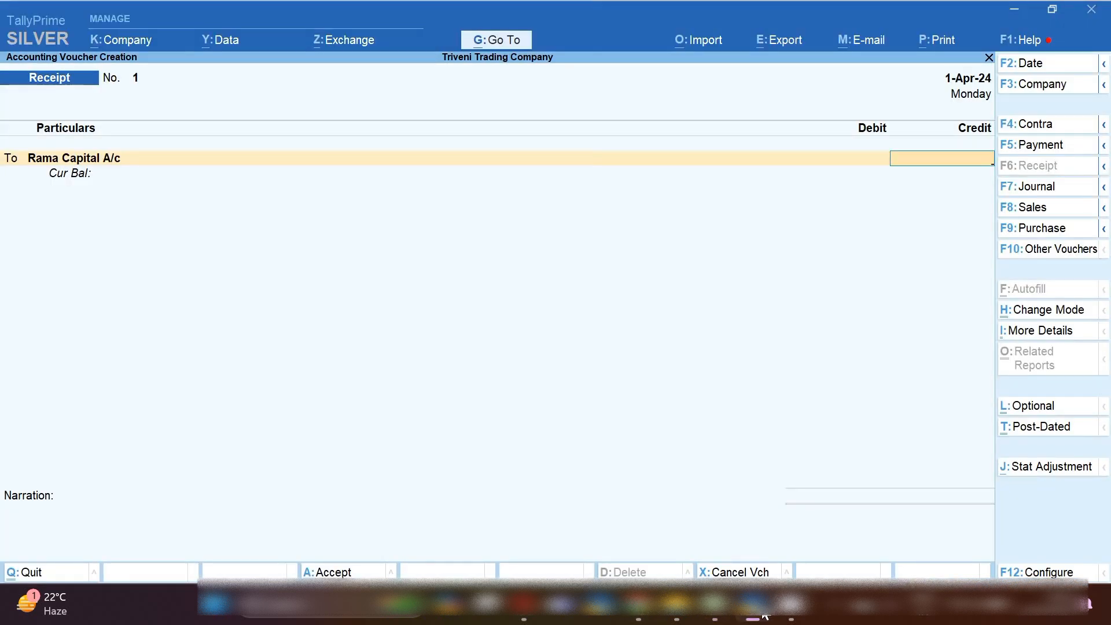
text(500000)
key(Return)
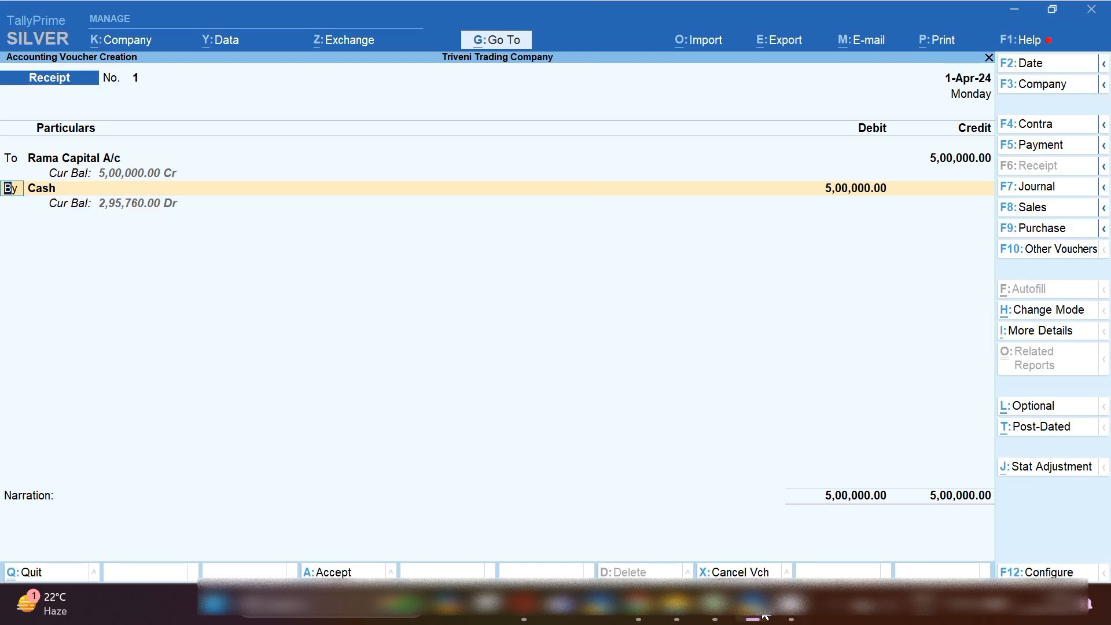
- Debit Cash with 2,00,000 in the receipt voucher, taking the amount from the Apr-01 entry in Excel
key(Return)
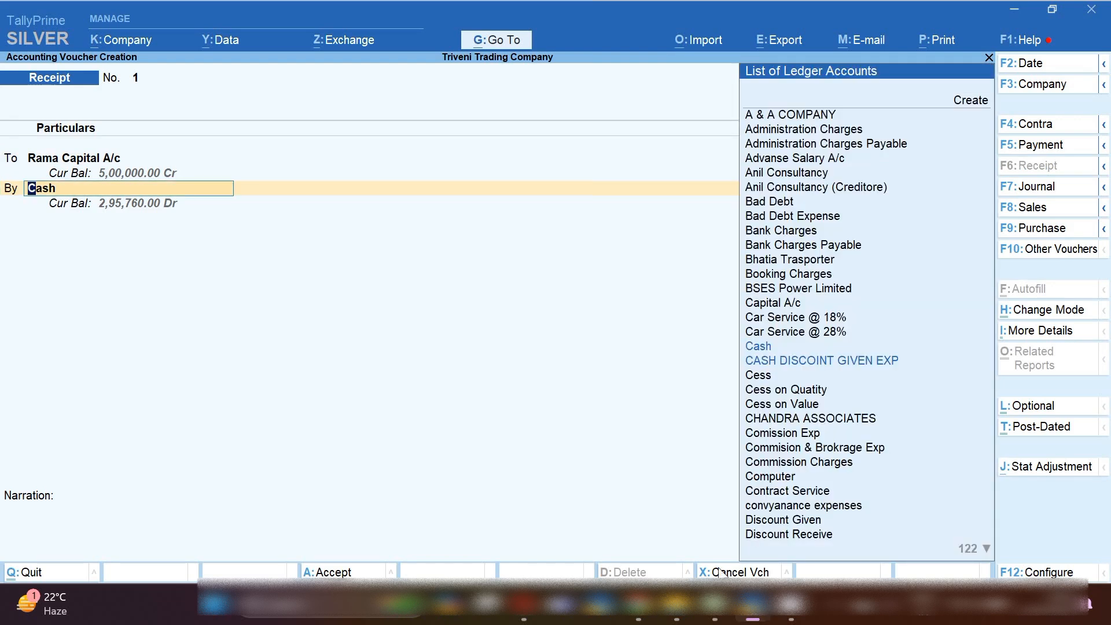
click(712, 607)
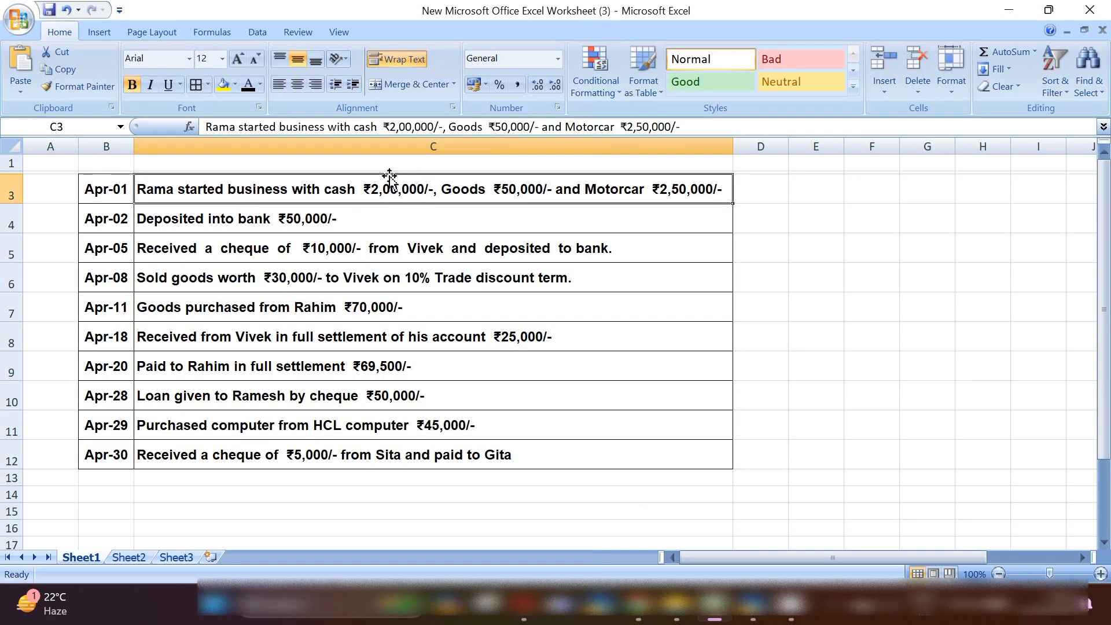
click(755, 607)
text(2,00,00)
text(0)
key(Return)
key(Return)
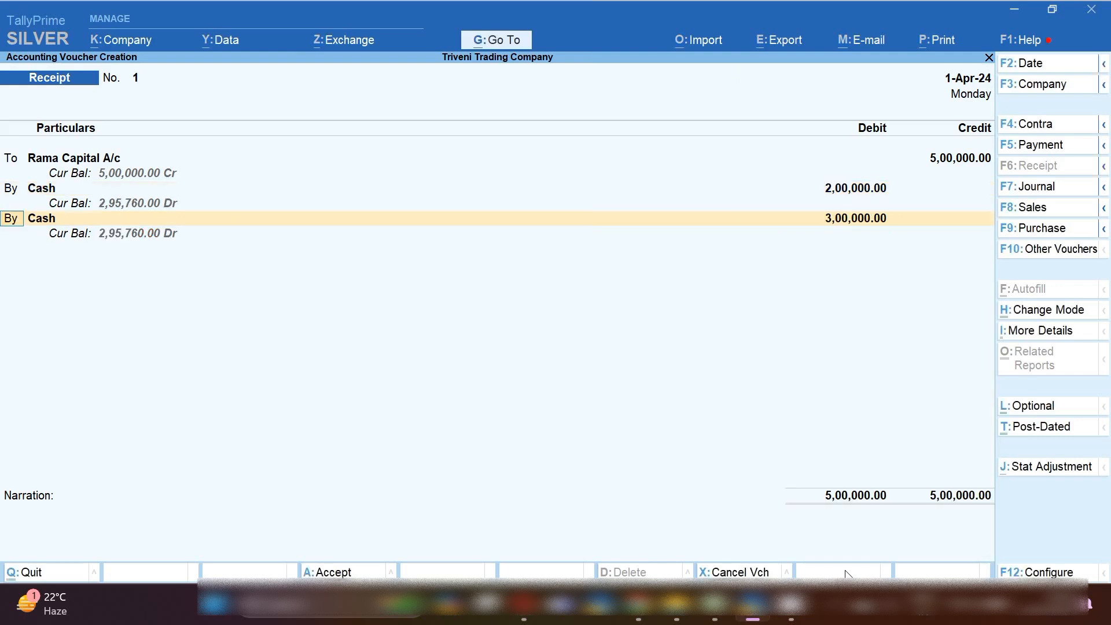
- Start a new ledger for the second debit line and name it Goods, copying the word from the Apr-01 entry in Excel
key(Return)
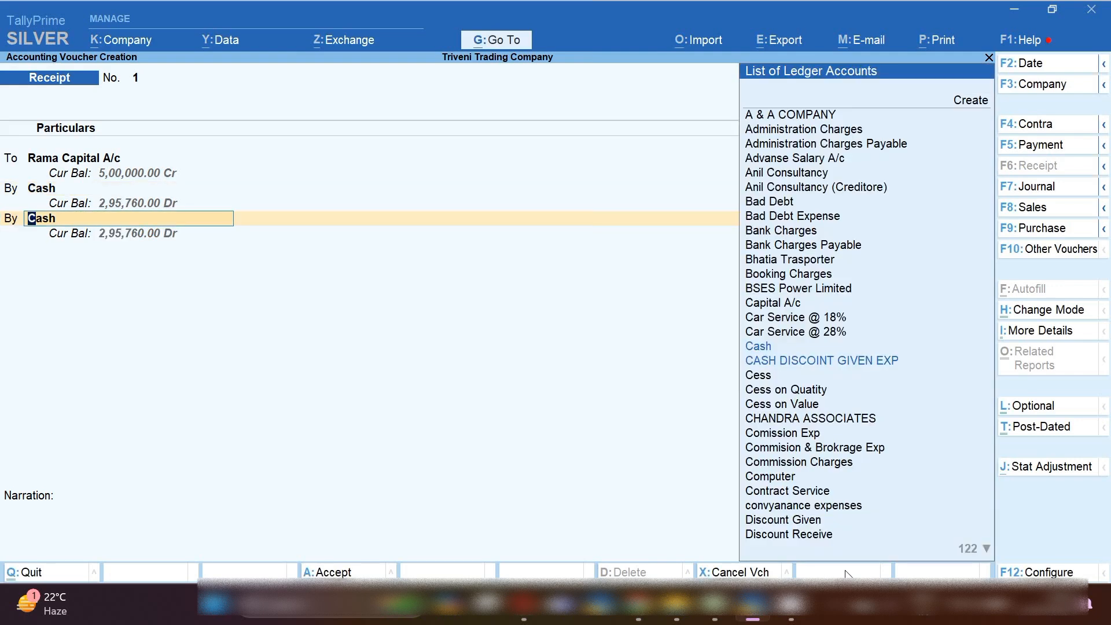
key(alt+c)
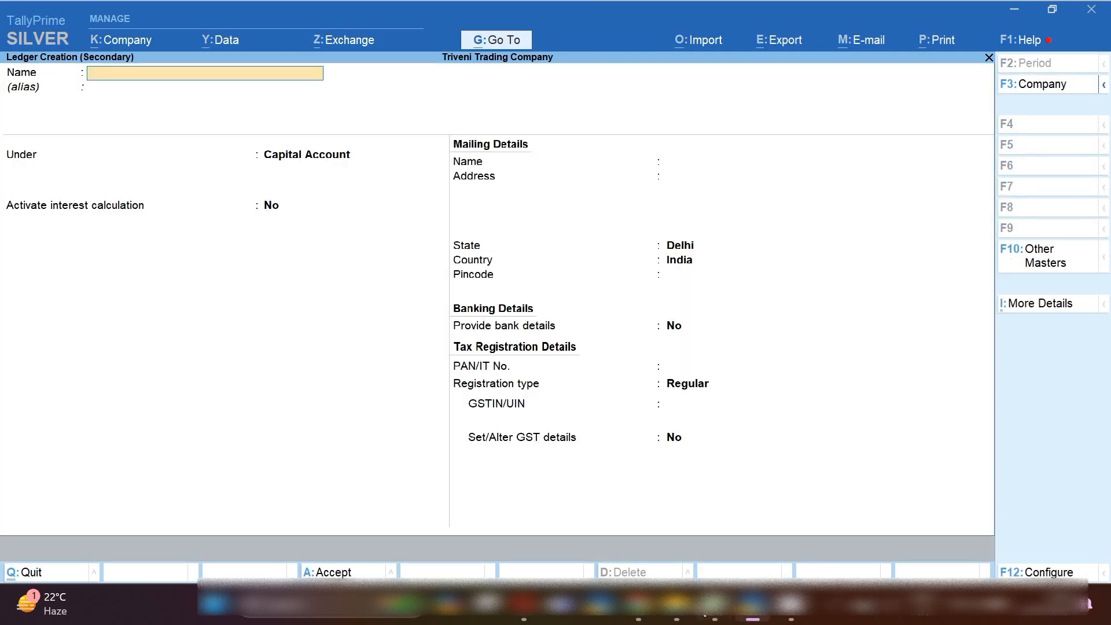
click(714, 604)
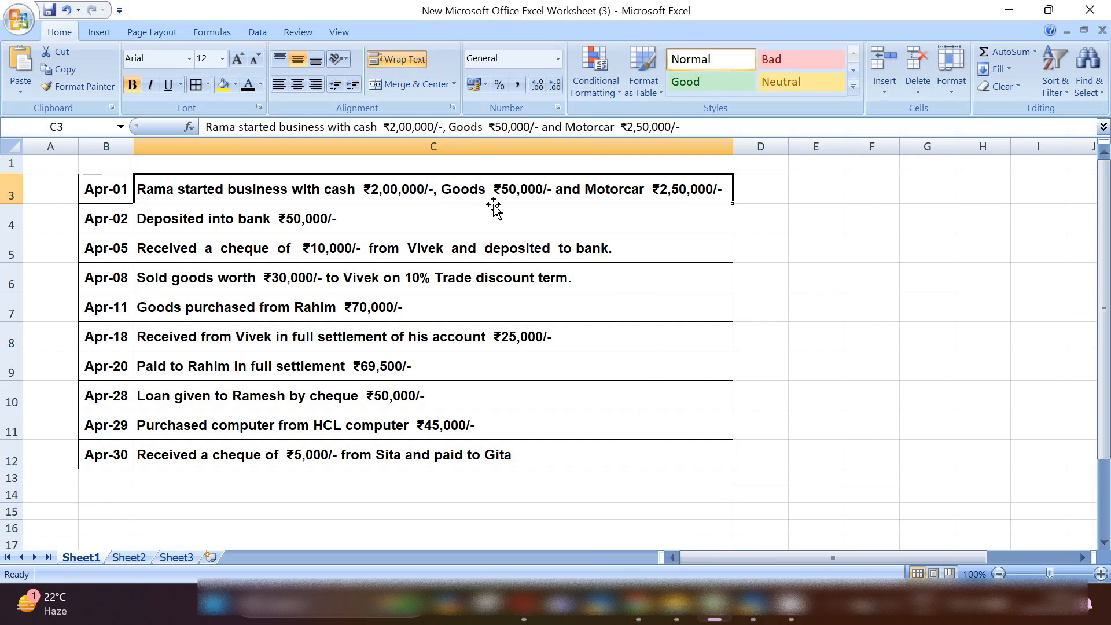
drag(448, 128, 488, 128)
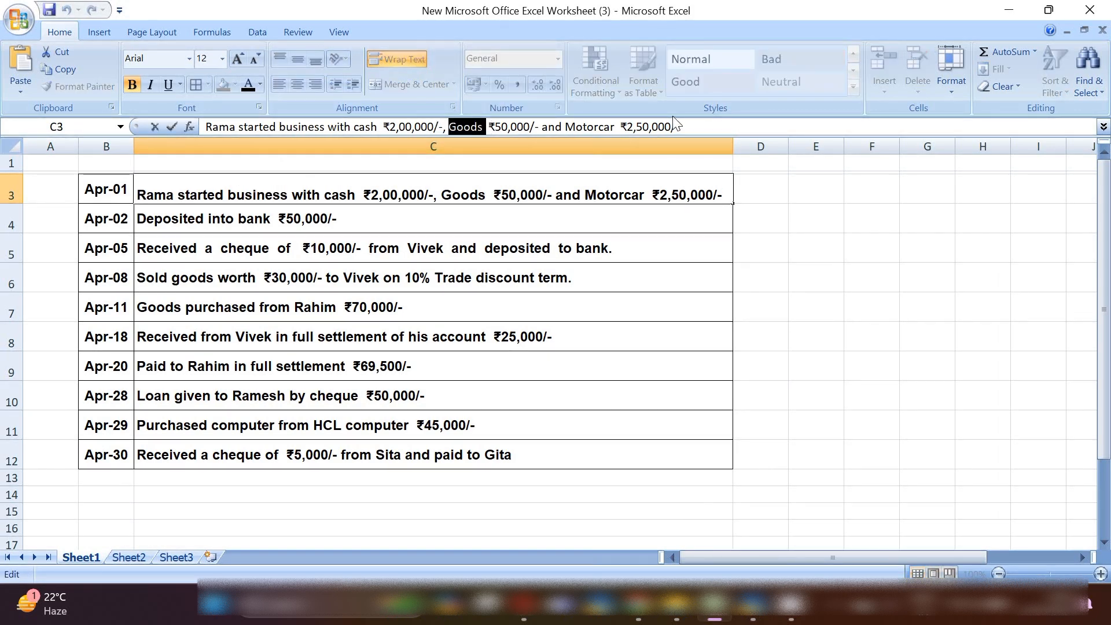
mouse_move(707, 618)
click(749, 607)
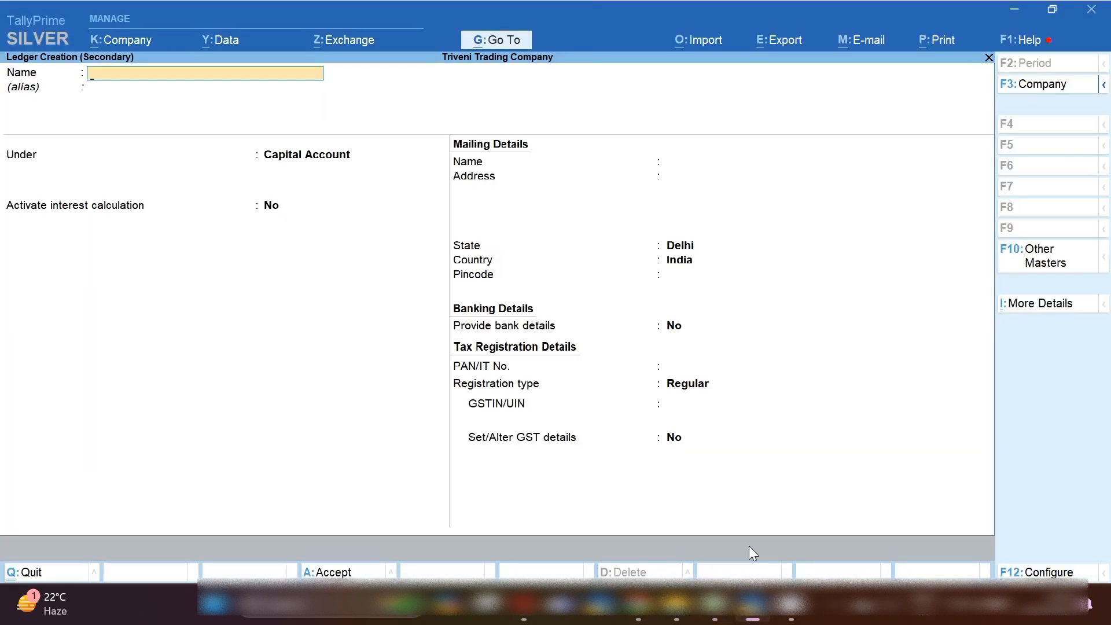
key(ctrl+alt+v)
key(Return)
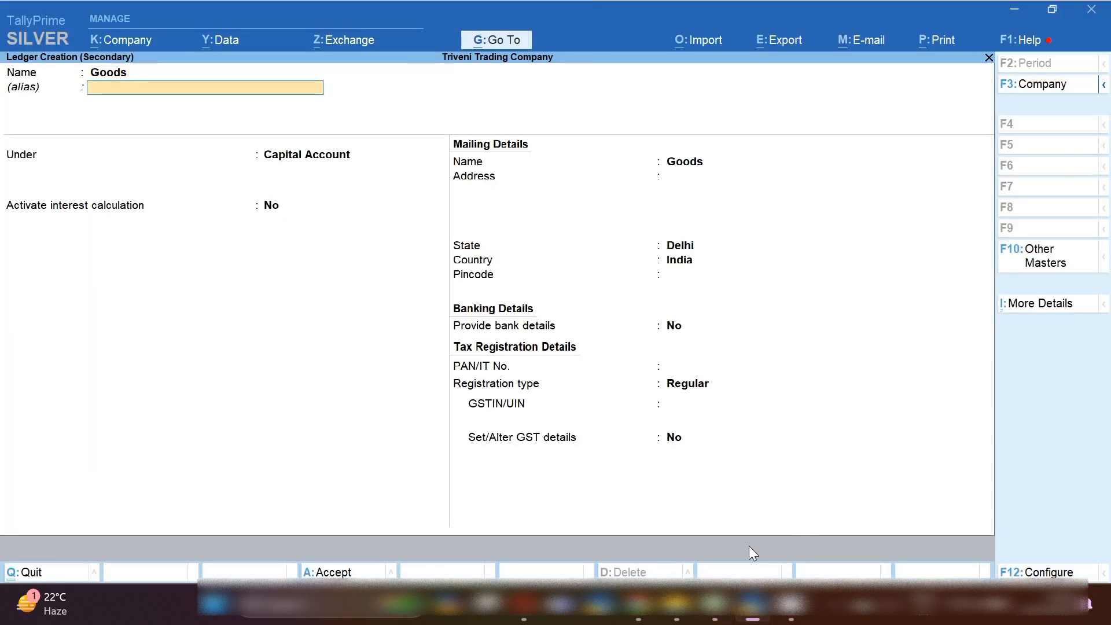
- Save the Goods ledger under Fixed Assets with GST Not Applicable, and debit it with 50,000
key(Return)
text(Fix)
key(Return)
key(Return)
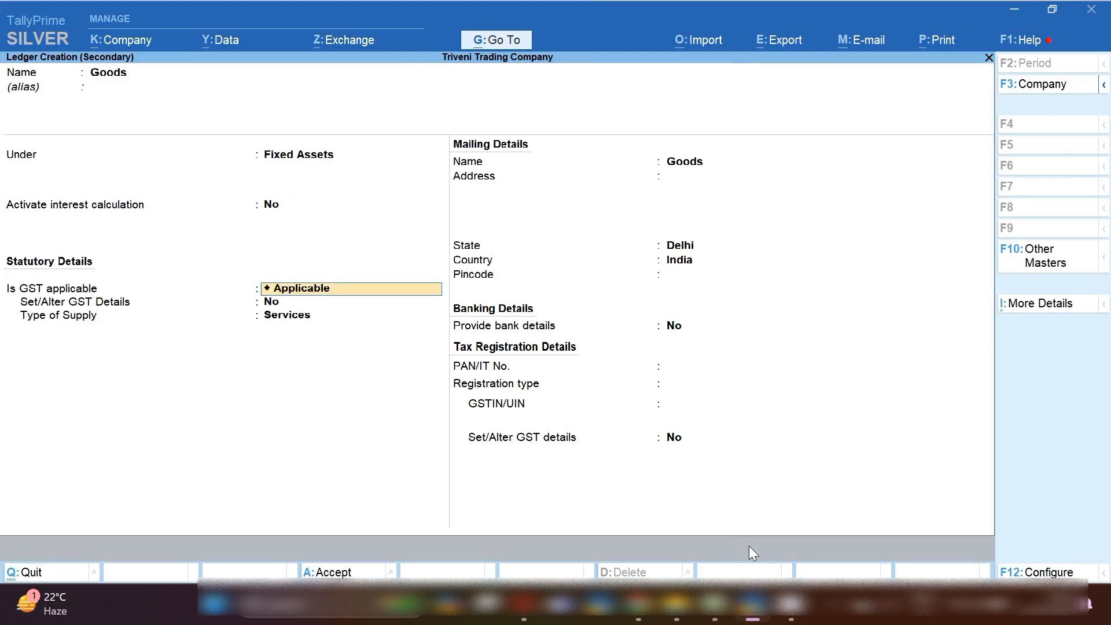
text(N)
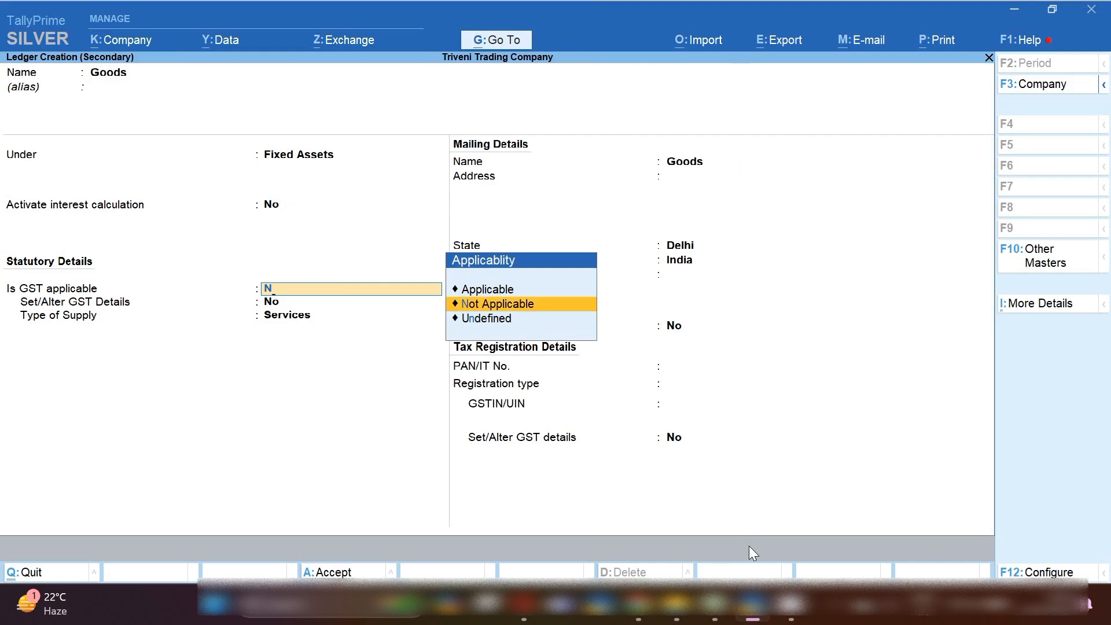
key(Return)
key(ctrl+a)
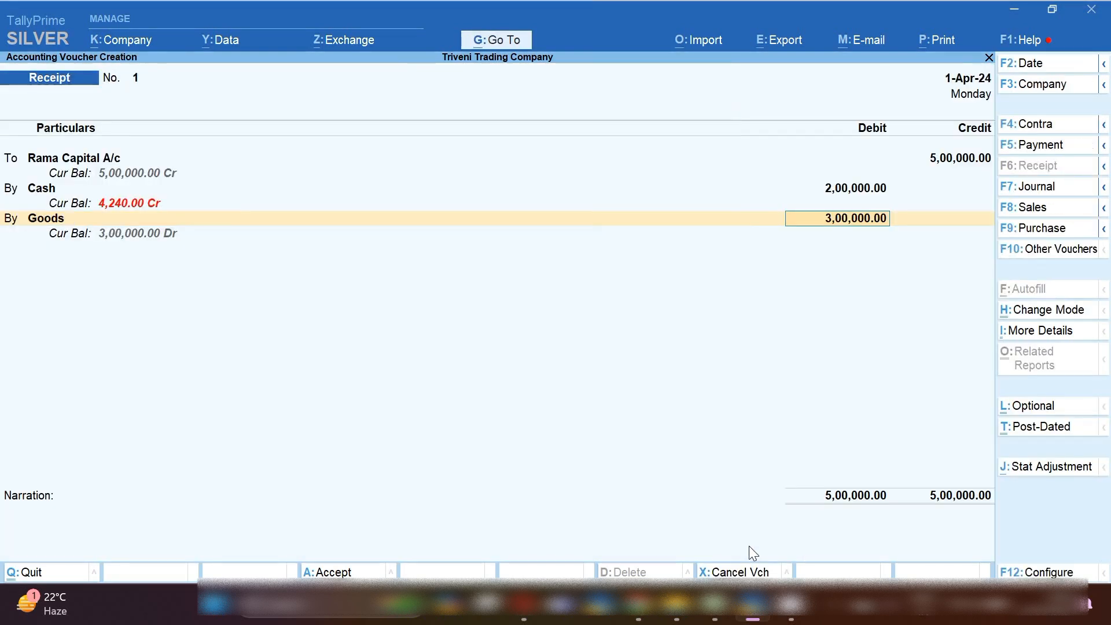
text(50,000)
key(Return)
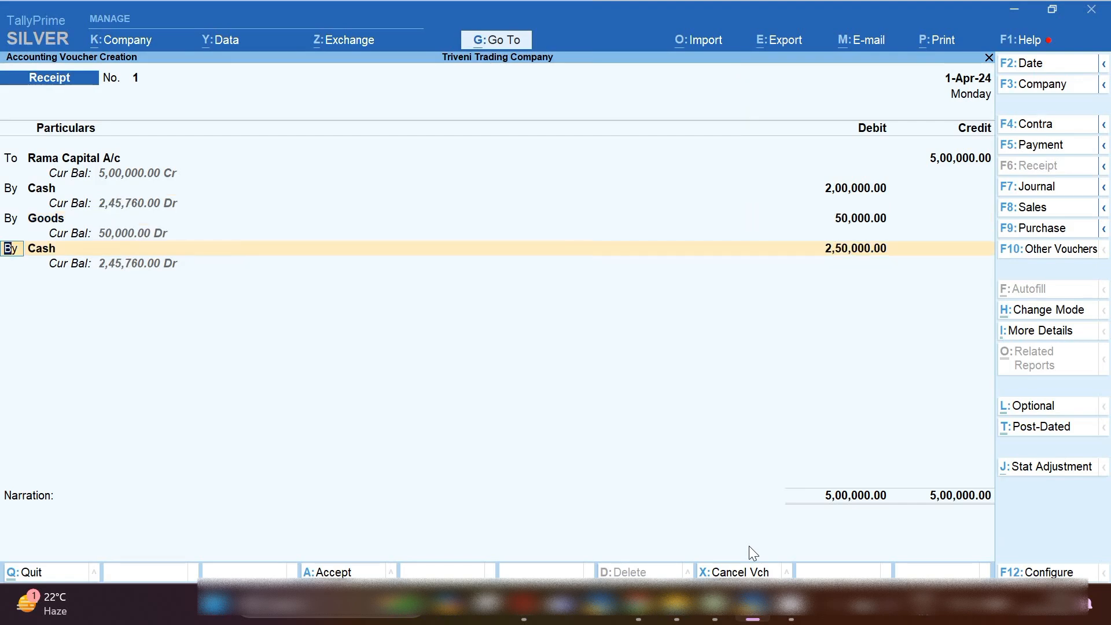
- Start a new ledger for the third debit line and name it Motorcar, copying the word from the Apr-01 entry in Excel
key(Return)
key(alt+c)
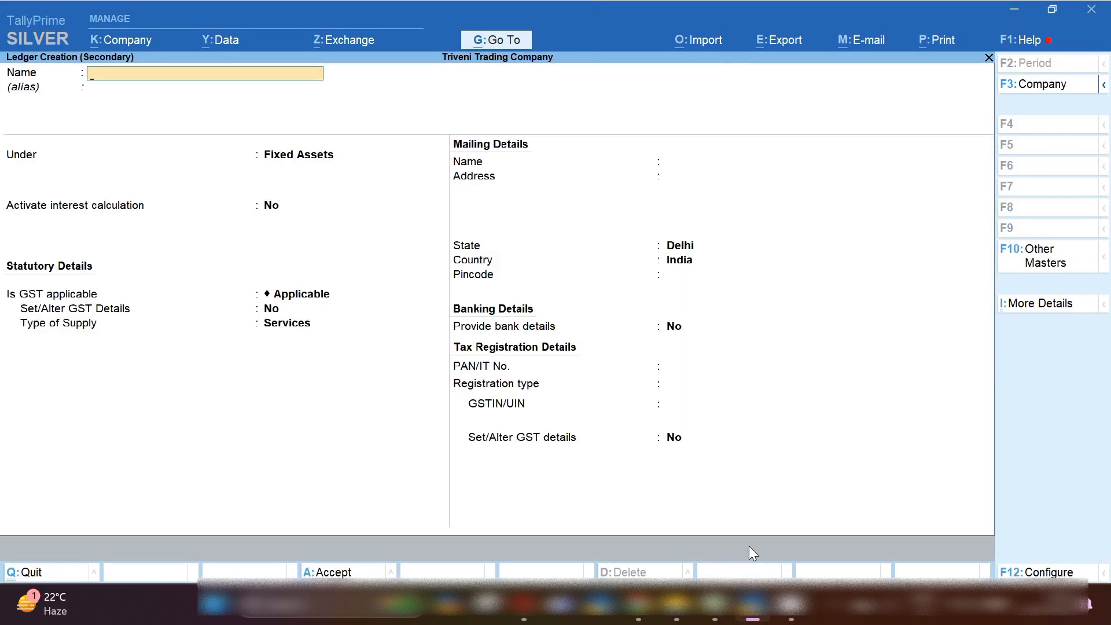
click(754, 608)
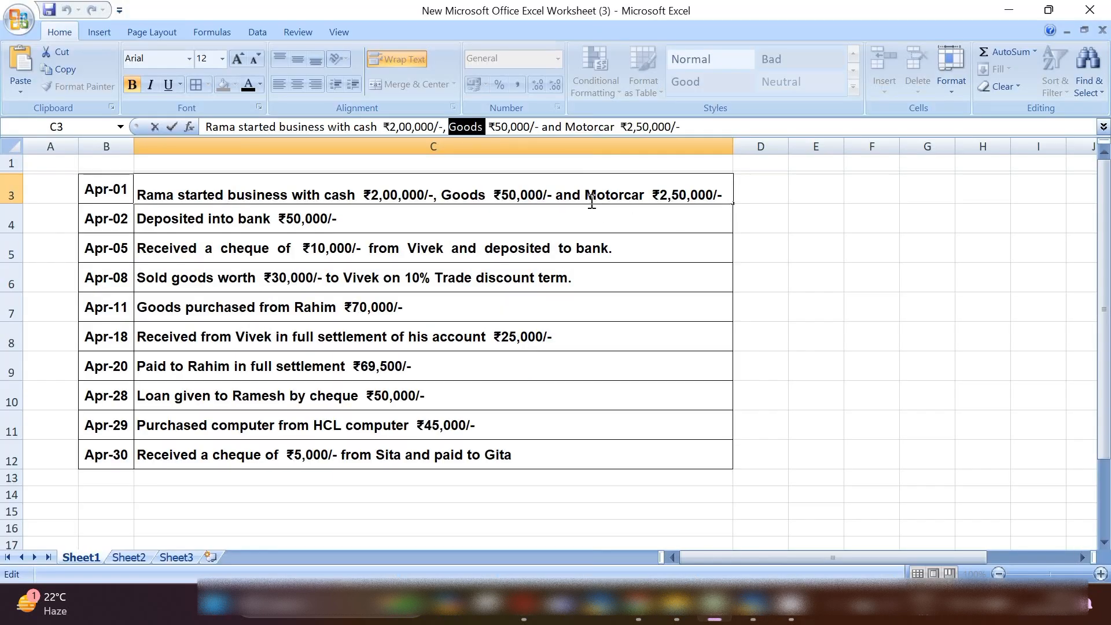
drag(581, 191, 648, 191)
key(ctrl+c)
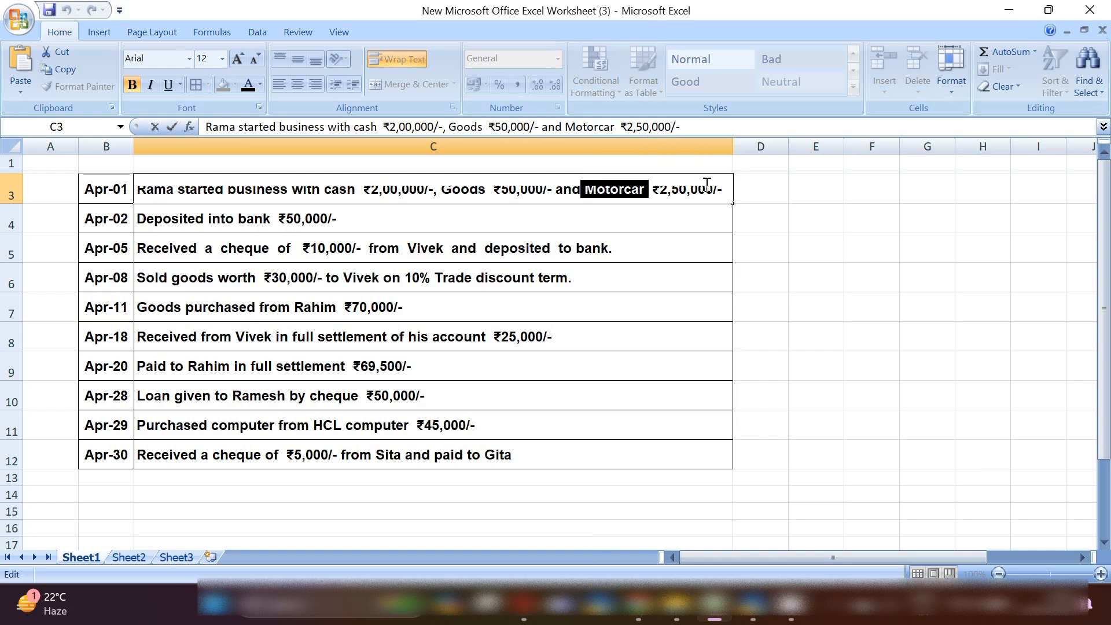
click(755, 605)
key(ctrl+v)
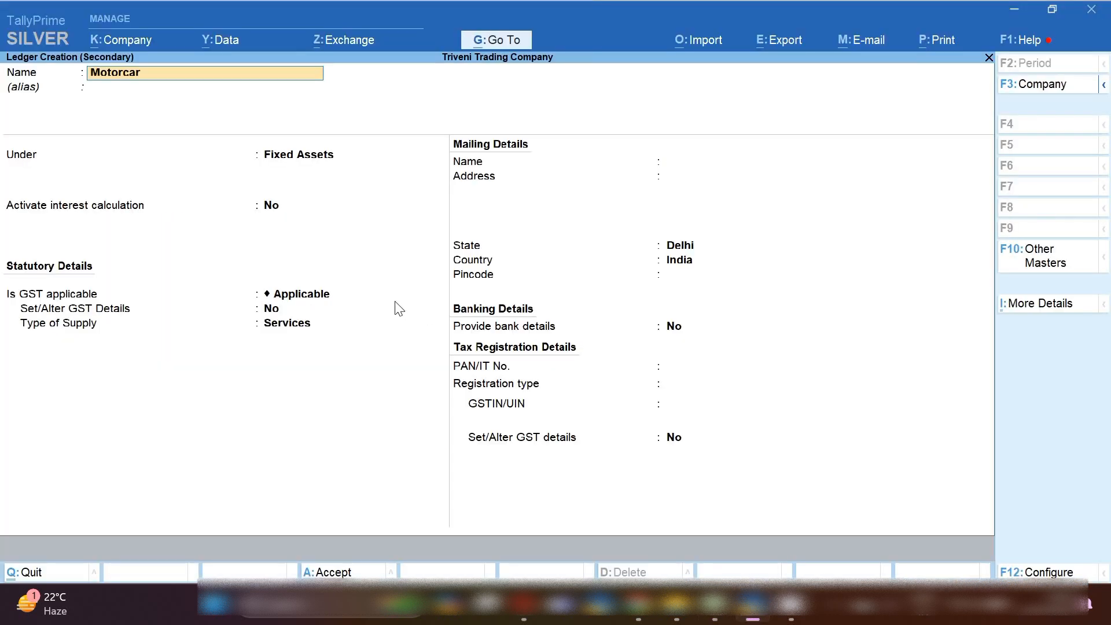
- Keep the Motorcar ledger under Fixed Assets, set GST to Not Applicable, and save the ledger
key(Return)
key(Return)
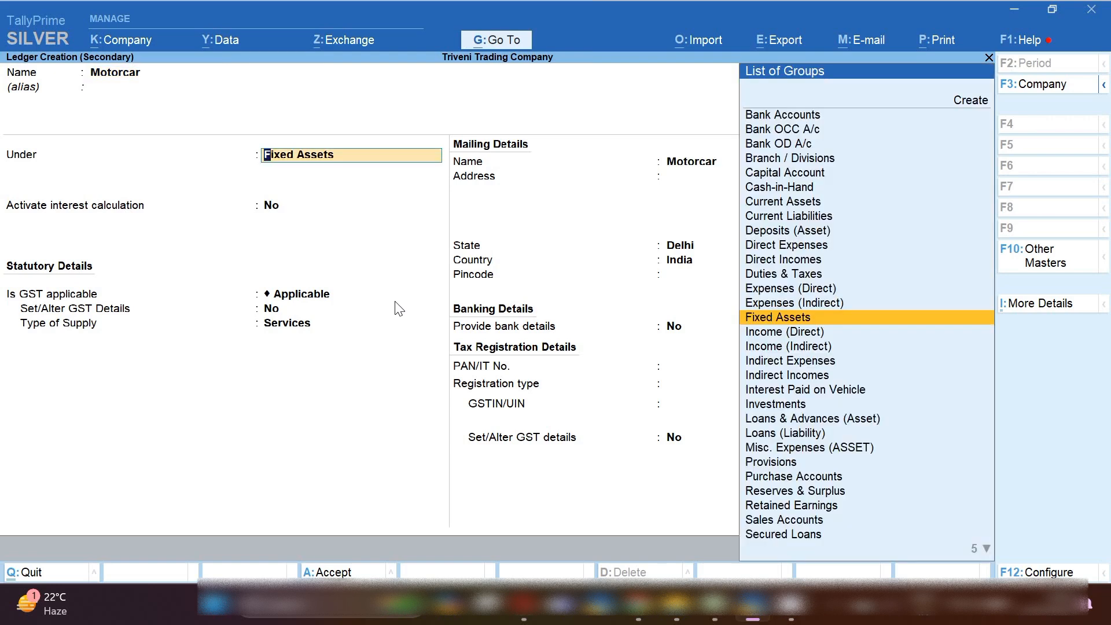
key(Return)
key(Return)
text(N)
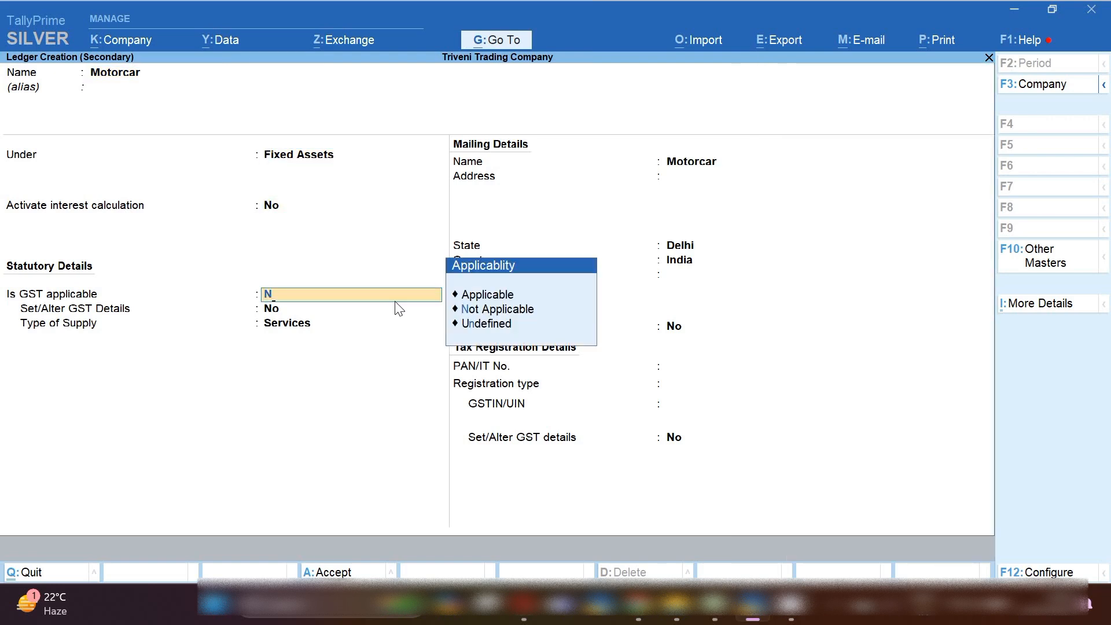
key(Down)
key(Up)
key(Return)
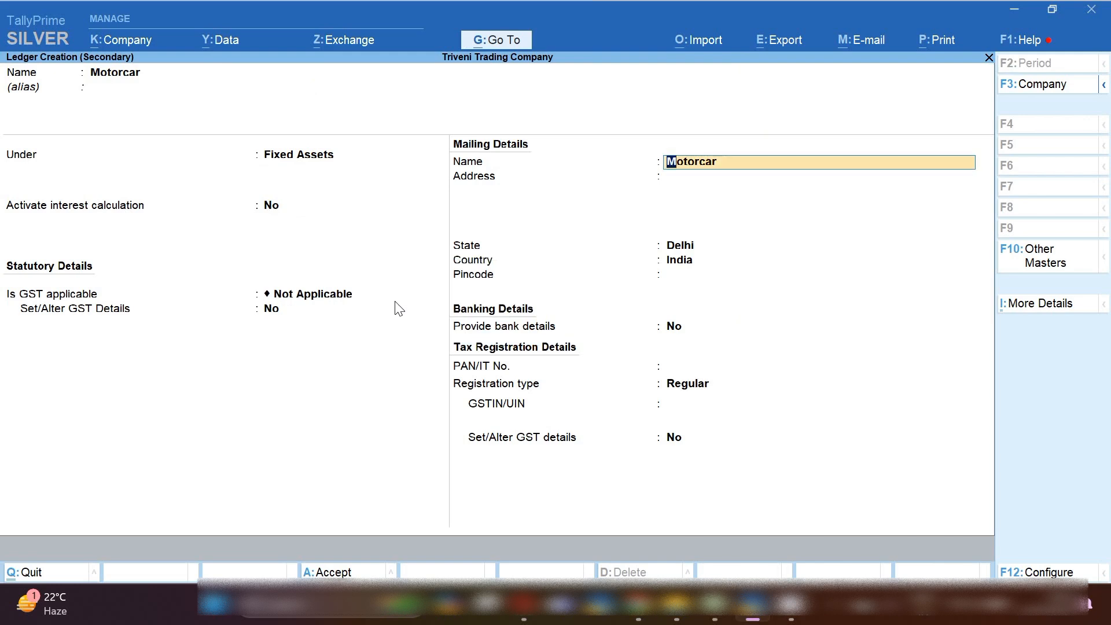
key(ctrl+a)
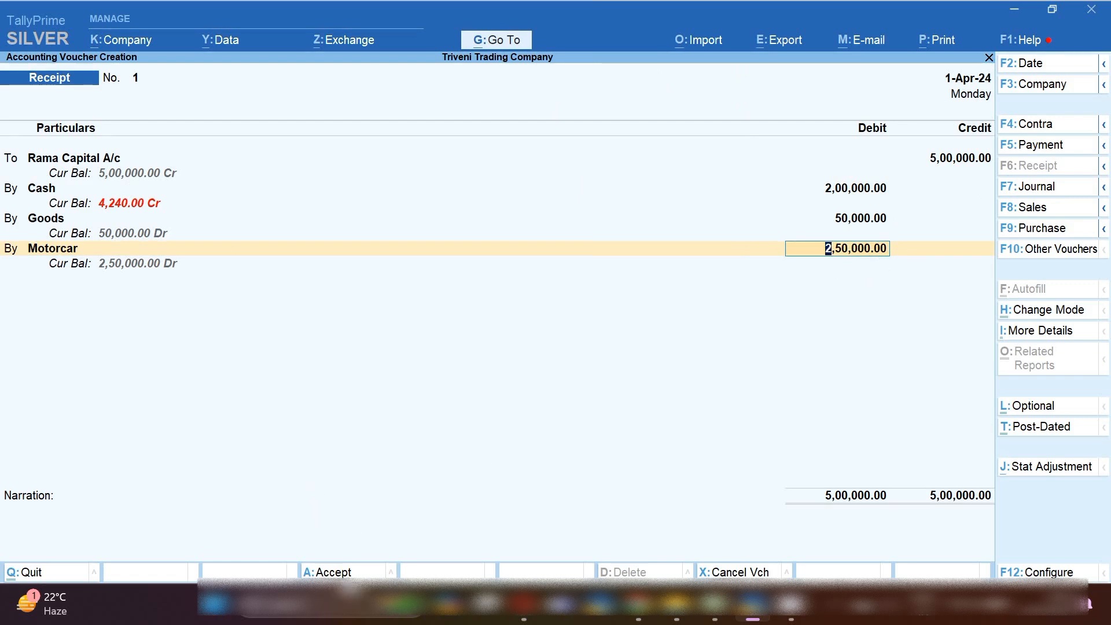
- Accept the receipt voucher with Motorcar debited 2,50,000, and switch back to the Excel transaction list
click(319, 572)
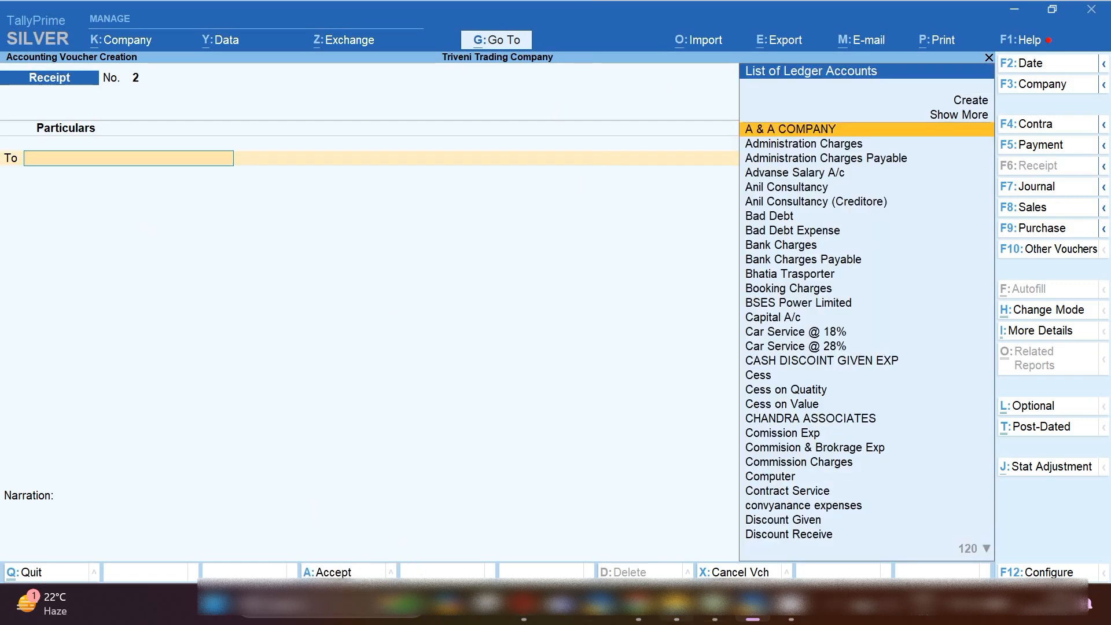
click(751, 616)
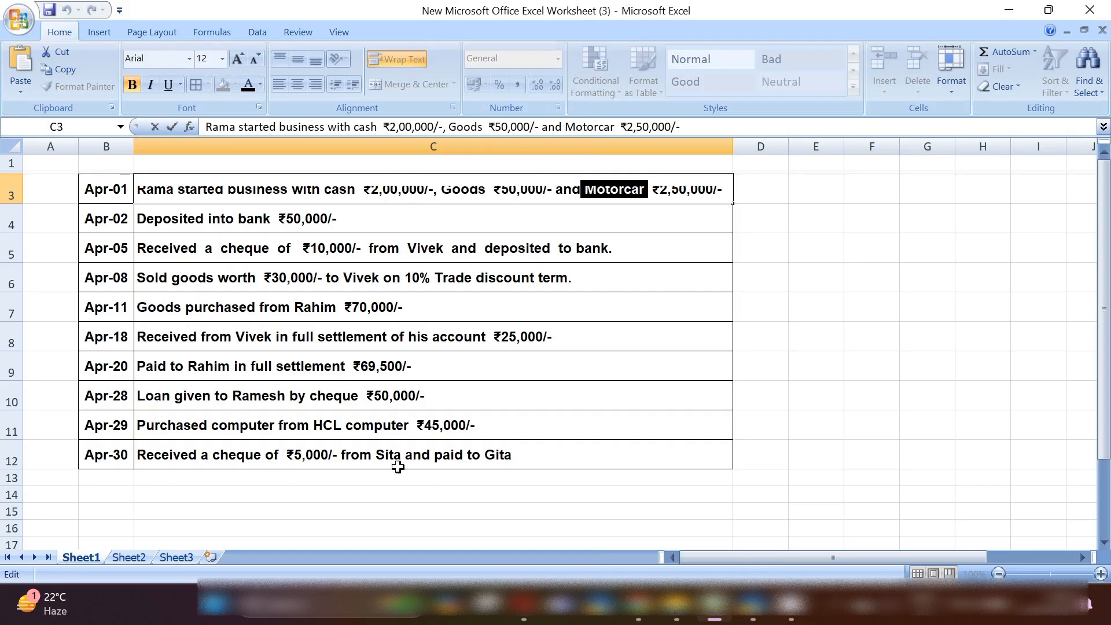
- Mark the Apr-02 bank deposit row in the Excel list, and open a Contra voucher dated 2-Apr-24 in TallyPrime
click(4, 228)
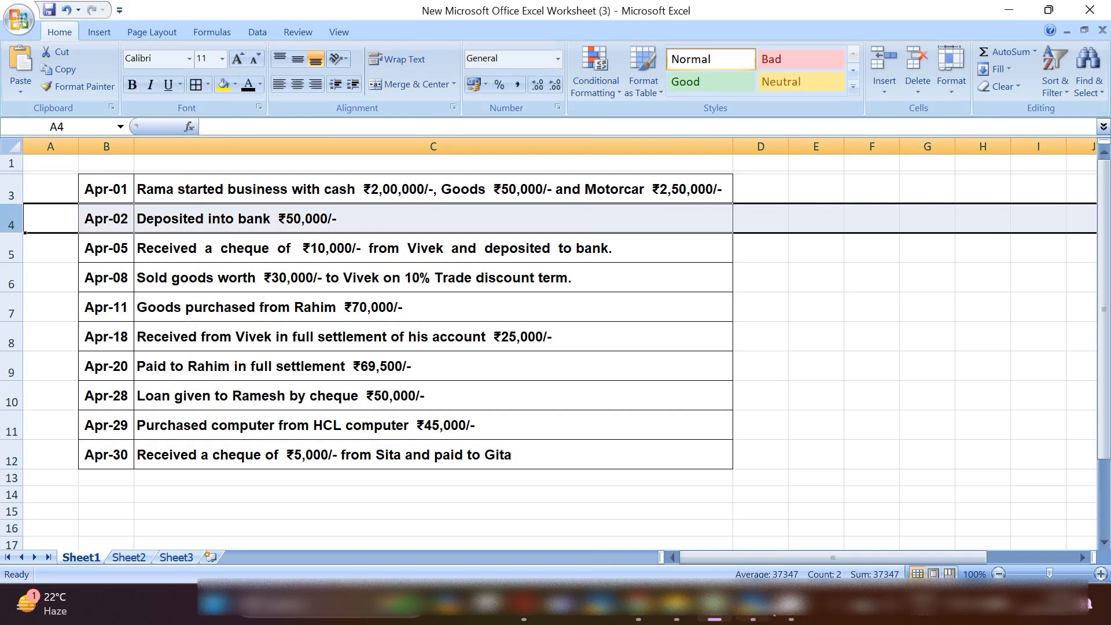
click(765, 615)
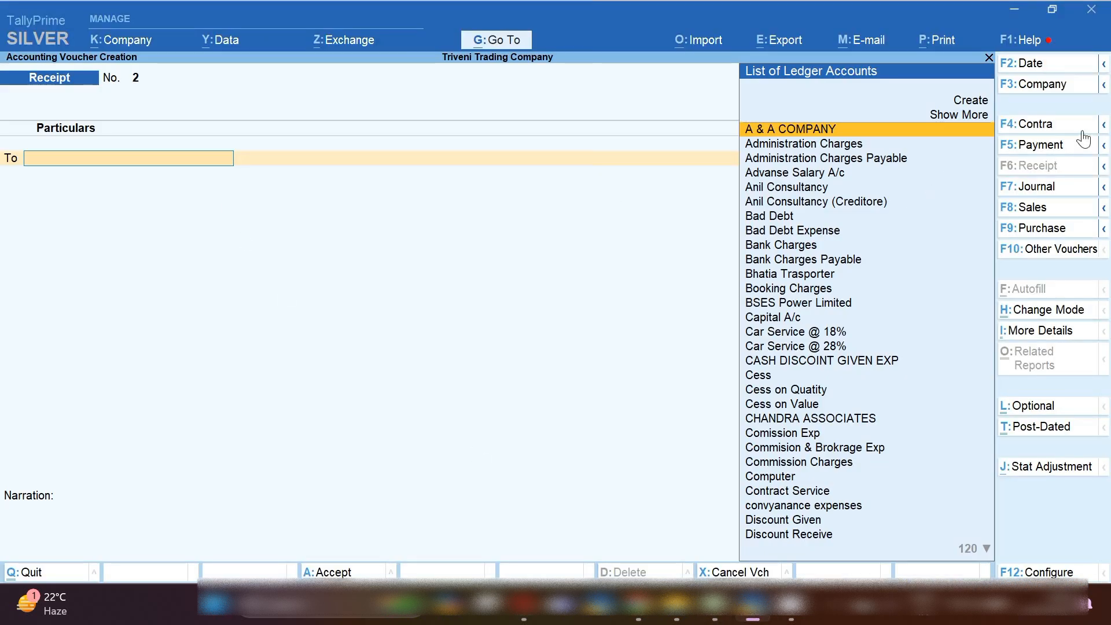
click(1049, 133)
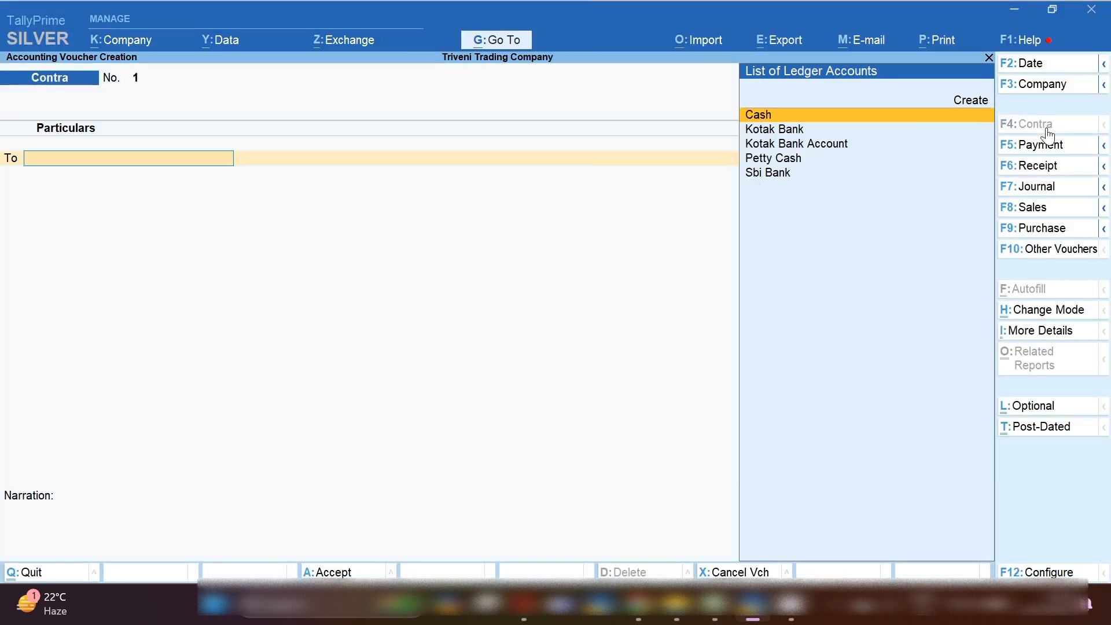
click(727, 618)
click(752, 615)
key(F2)
key(Return)
- Credit Cash with 50,000 and choose Sbi Bank as the debited account for 50,000
key(Return)
text(5)
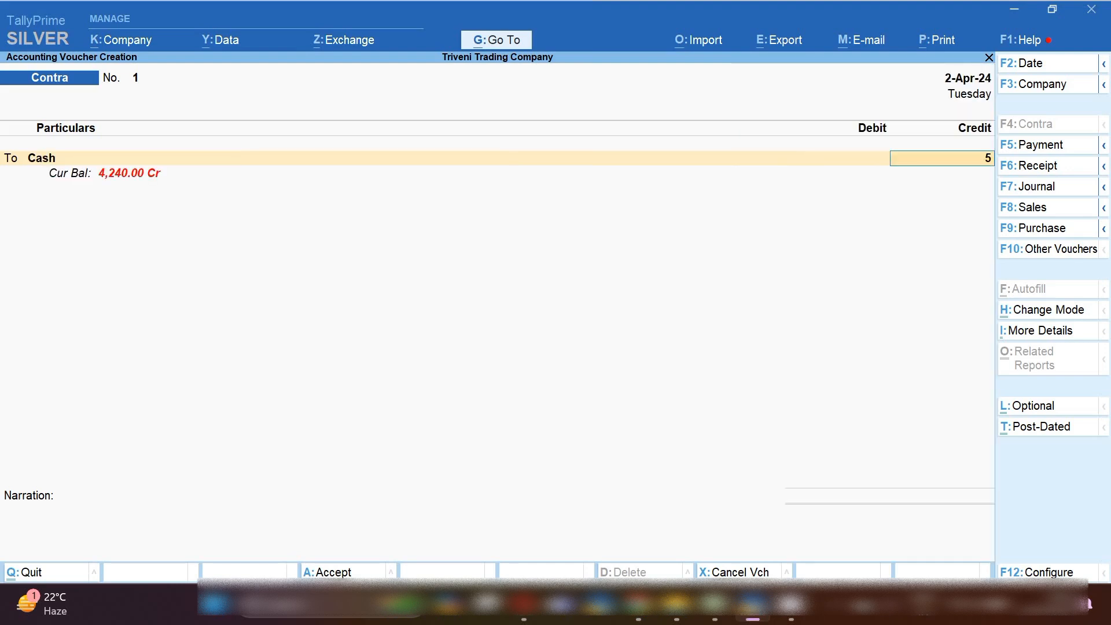
text(0000)
key(Return)
key(Return)
key(Return)
key(Return)
key(Return)
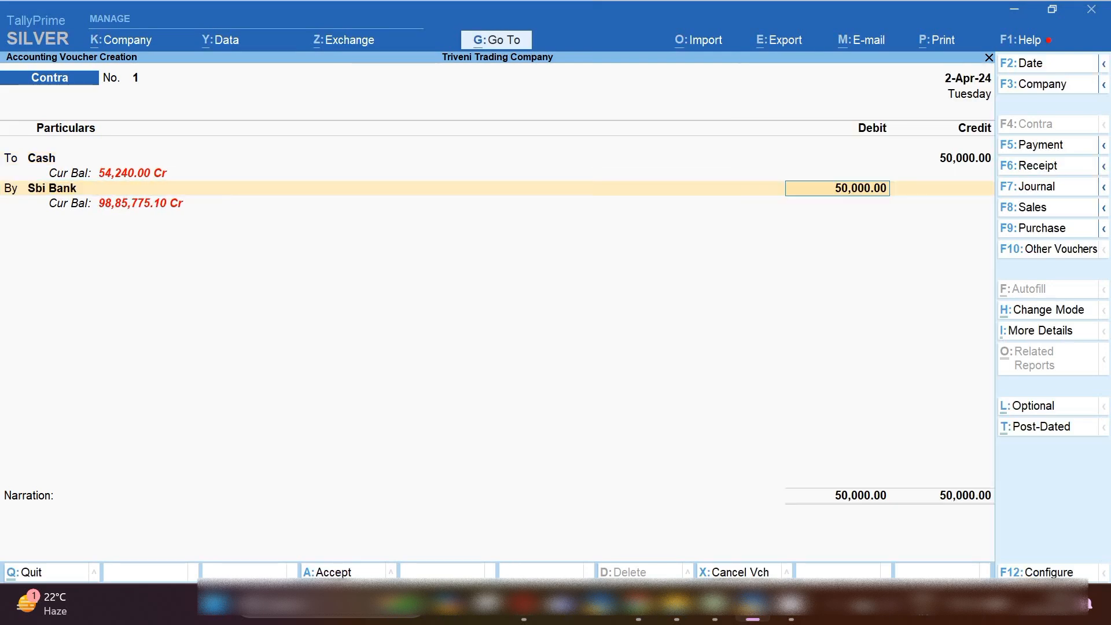
- Accept the Sbi Bank cash allocation with blank denominations, and save the contra voucher without a narration
key(Return)
key(Return)
key(Return)
key(Return)
key(Return)
key(Return)
key(Return)
key(Return)
key(Return)
key(Return)
key(Return)
key(Return)
key(Return)
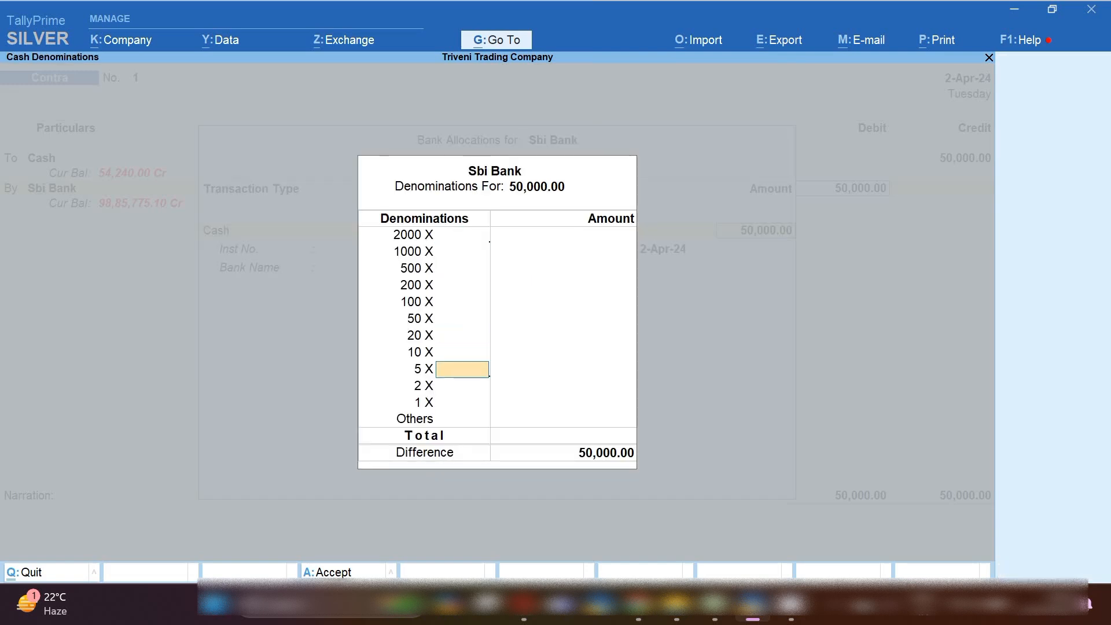
key(Return)
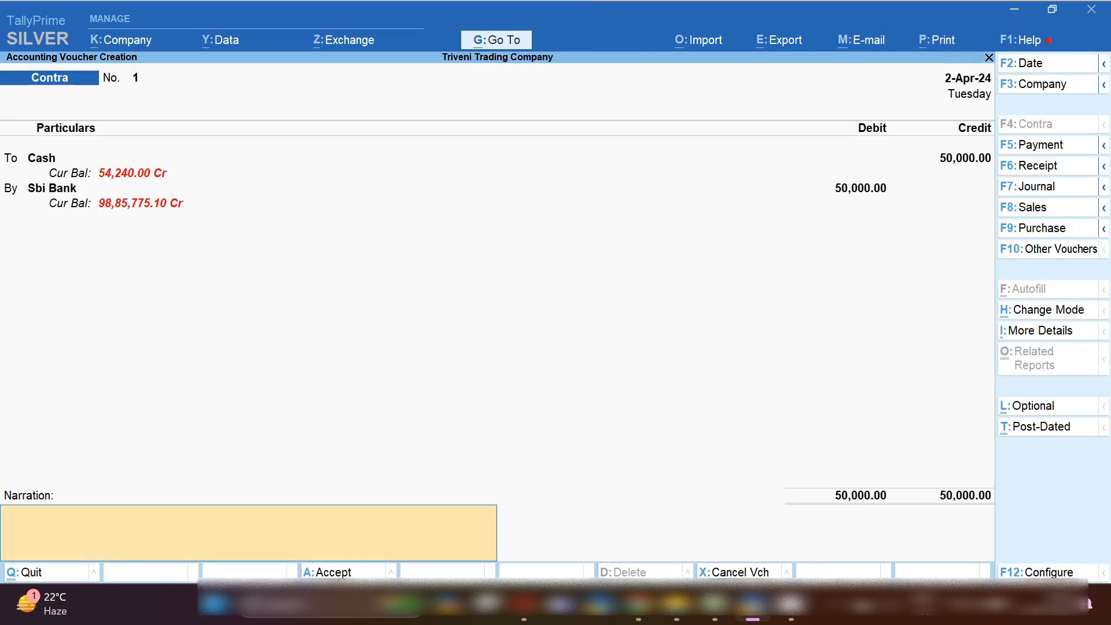
key(Return)
key(Return)
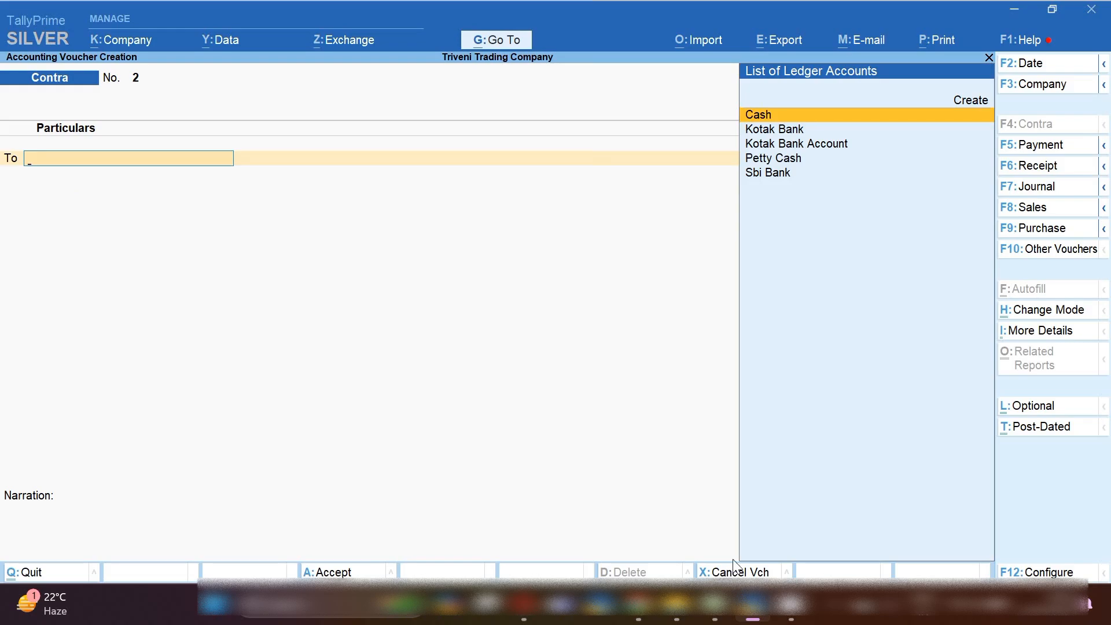
- Check the Apr-08 sale in the Excel list, and start a sales voucher of type Tax Invoice in TallyPrime
key(alt+Tab)
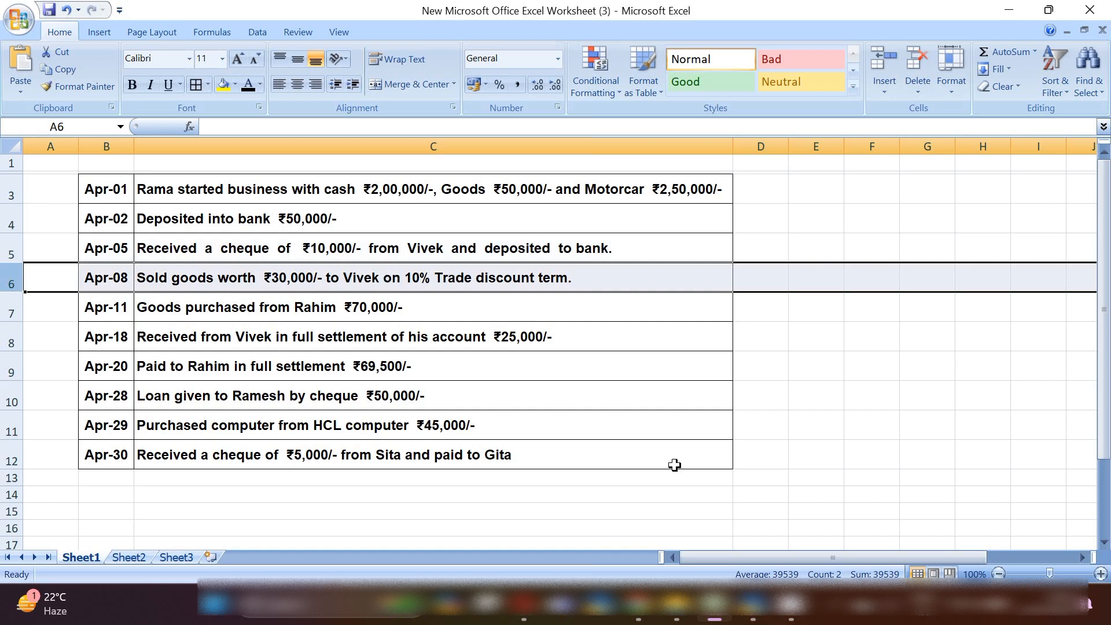
mouse_move(723, 614)
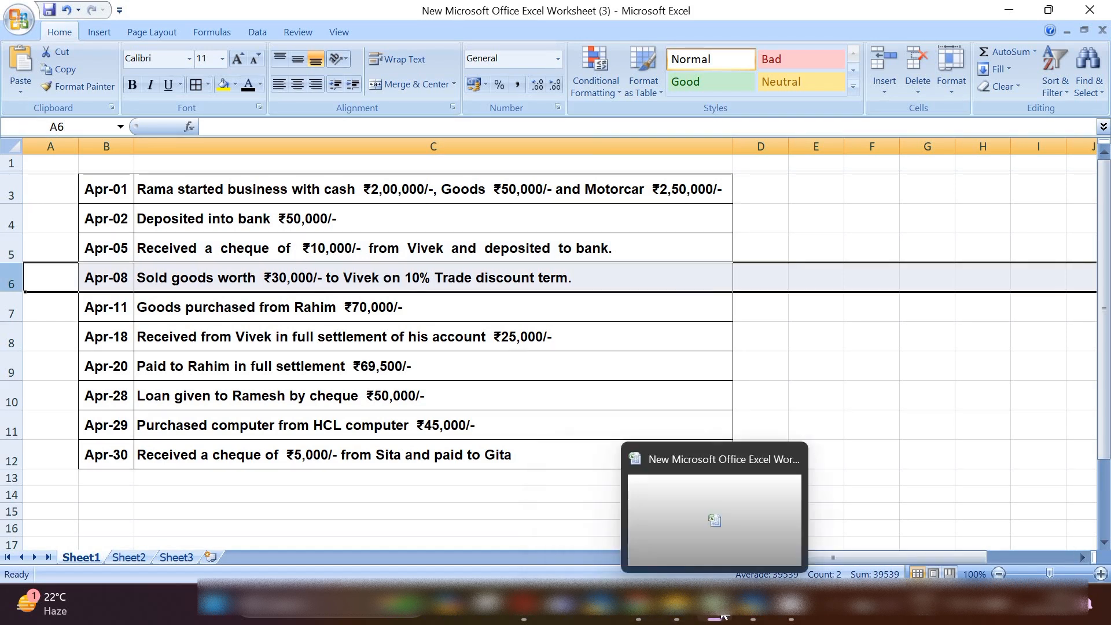
click(750, 617)
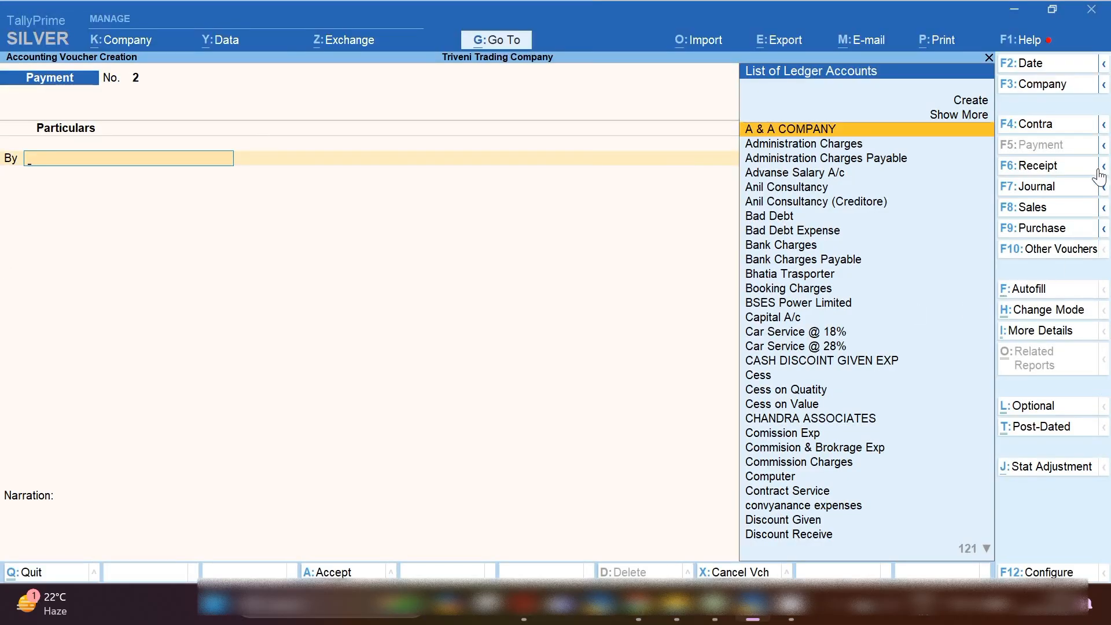
click(1035, 209)
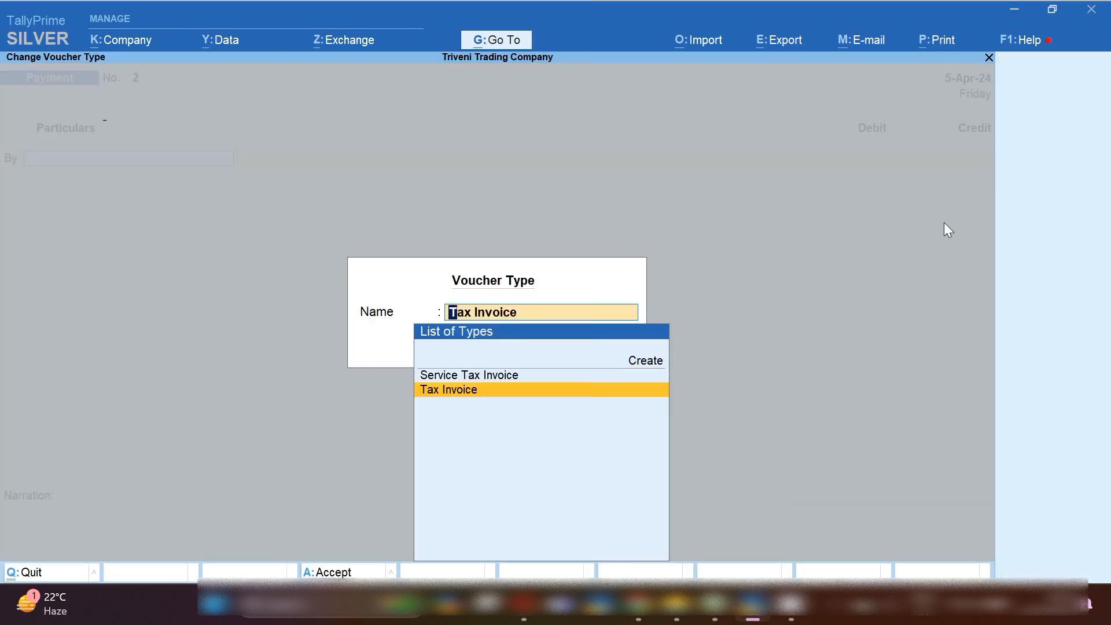
key(Return)
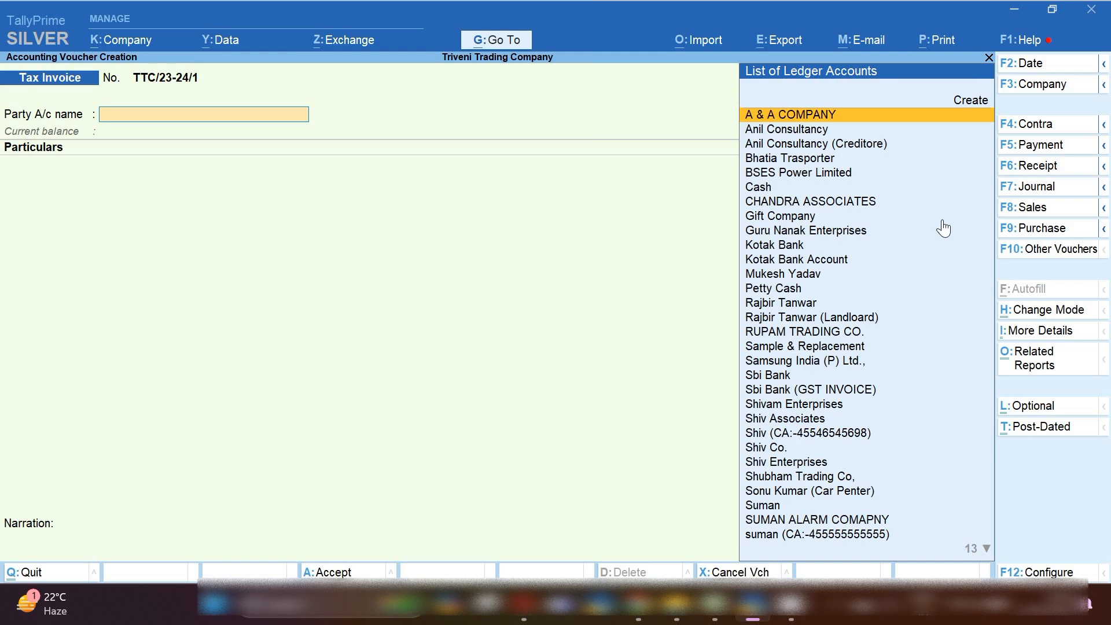
- Start a new party ledger and try the buyer's name from the Apr-08 Excel entry as its name
key(alt+c)
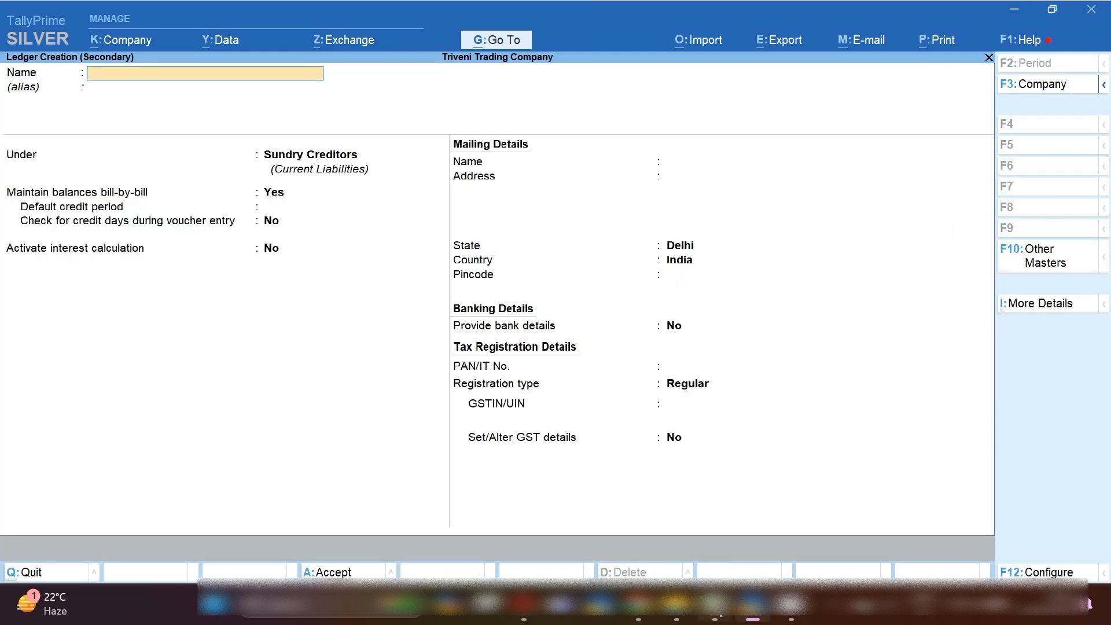
click(717, 610)
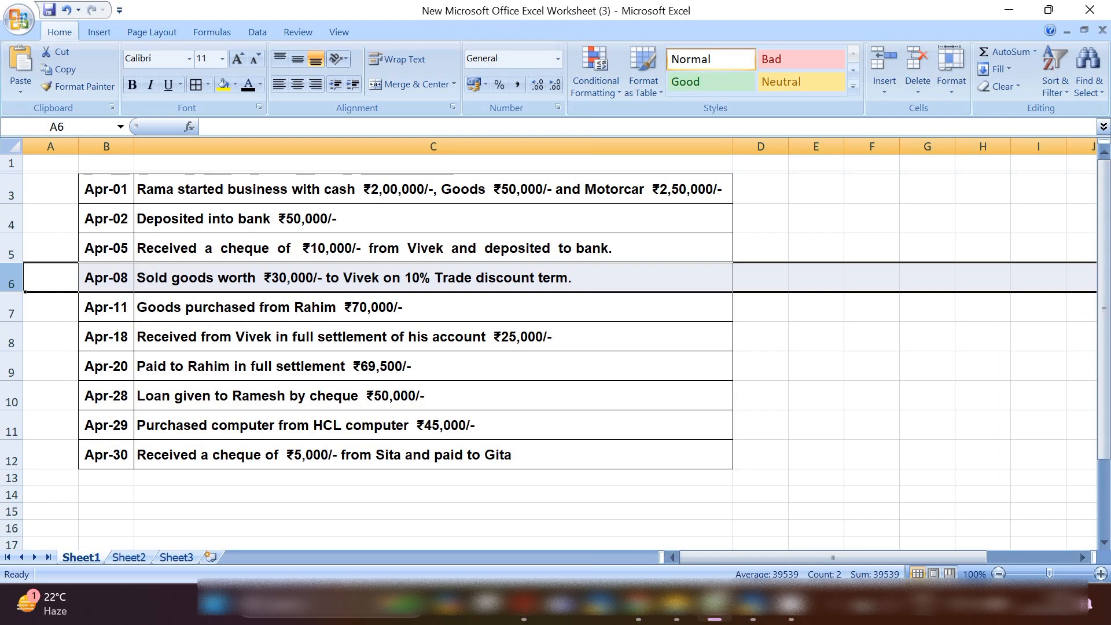
click(716, 605)
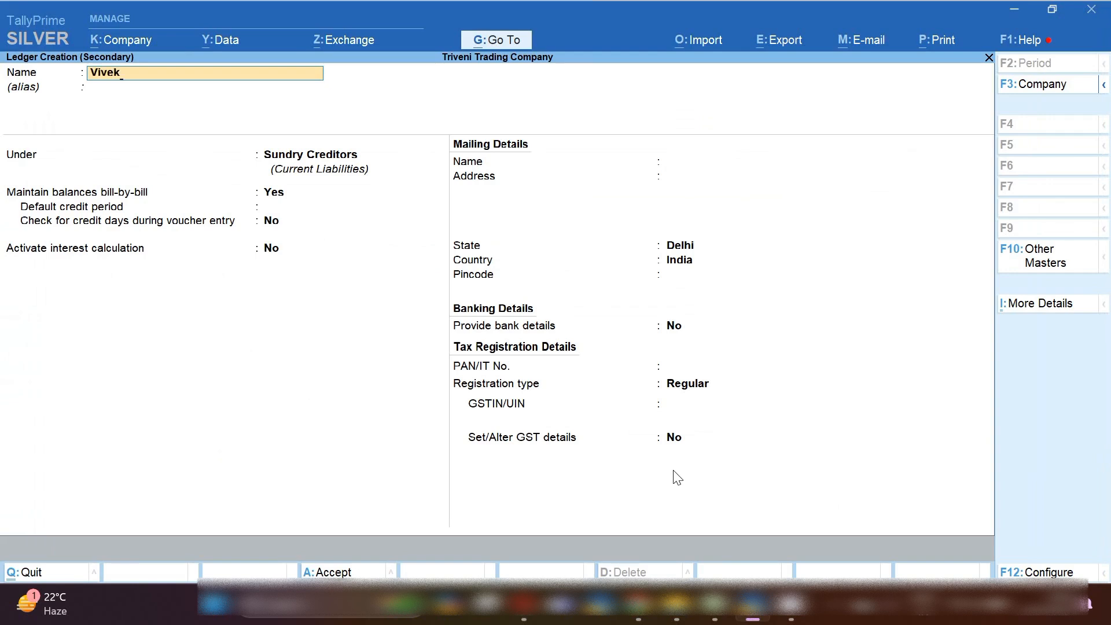
key(Return)
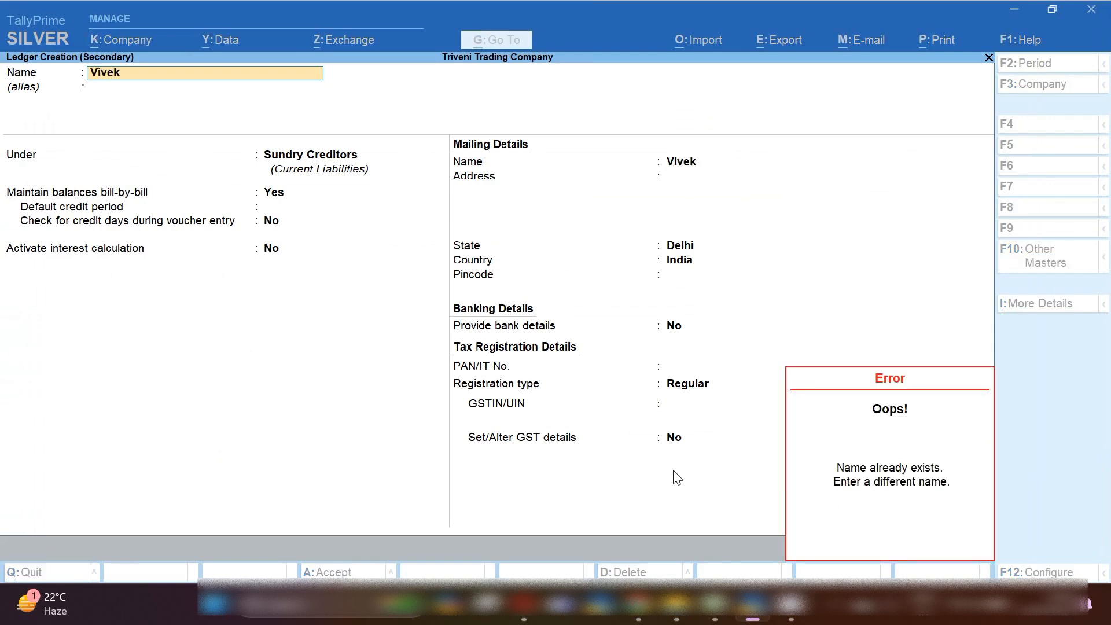
key(Escape)
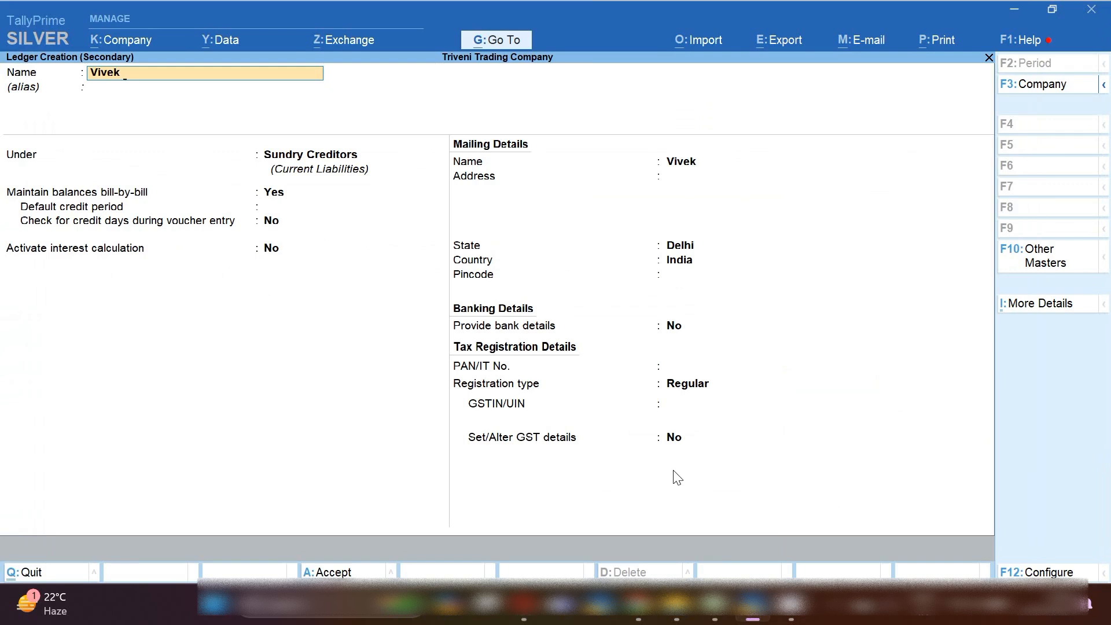
- Add the suffix Dbtr to the buyer's ledger name and place the ledger under Sundry Debtors
text(dbt)
key(Return)
key(Return)
key(Down)
key(Return)
- Save the debtor ledger with its default details, and accept the invoice's party details with Delhi as place of supply
key(Return)
key(Return)
key(Return)
key(Return)
key(Return)
key(Return)
key(Return)
key(Return)
key(Return)
key(Return)
key(Return)
key(Return)
key(Return)
key(Return)
key(Return)
key(Return)
key(Return)
key(Return)
key(Return)
key(Return)
key(Return)
key(Return)
key(Return)
key(Return)
key(Return)
key(Return)
key(Return)
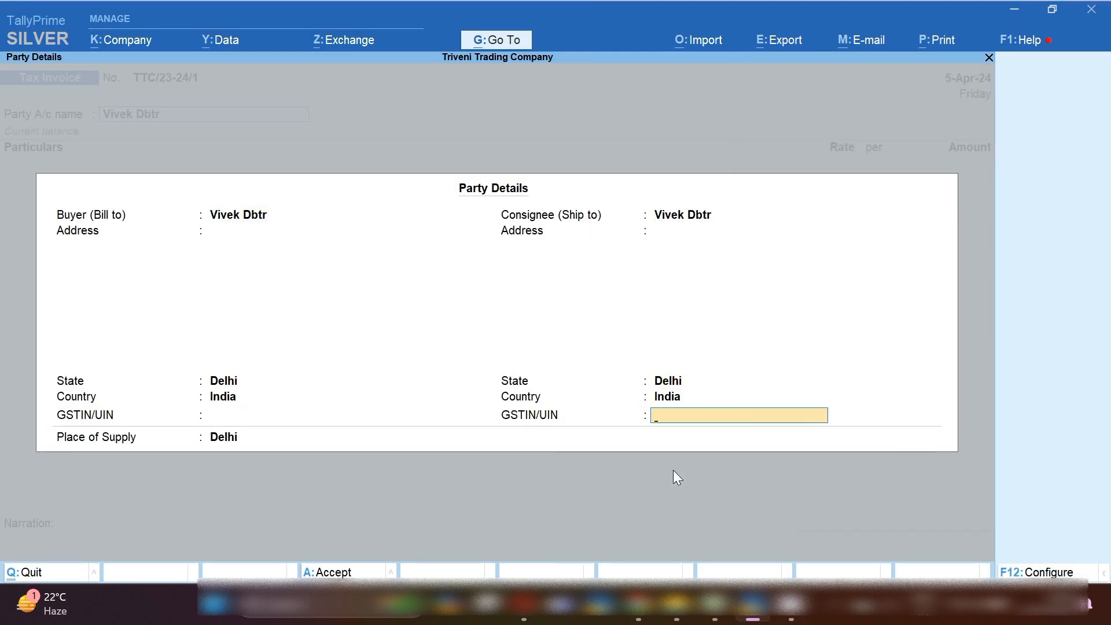
key(Return)
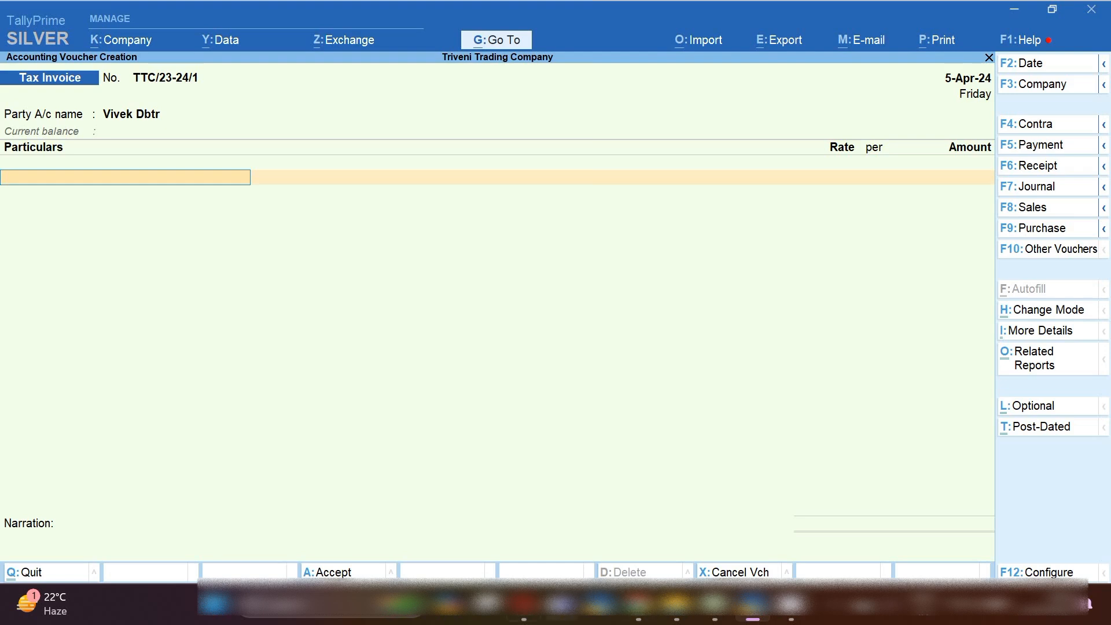
- Recheck the Apr-08 sale in Excel, and enter the Office Board ledger on the invoice with an amount of 30,000
mouse_move(752, 605)
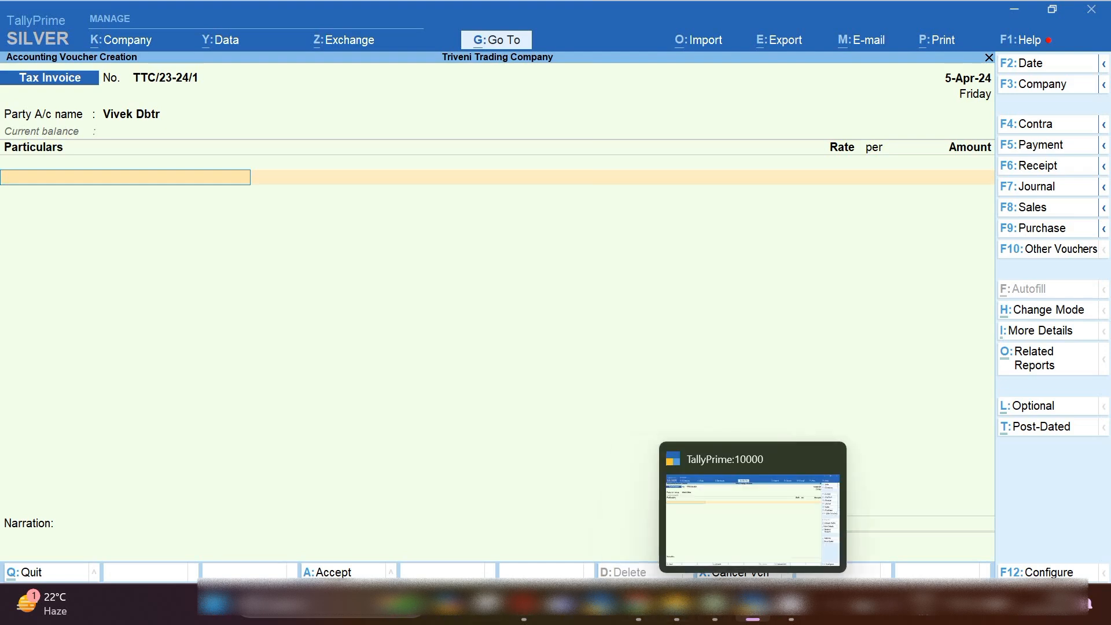
click(714, 604)
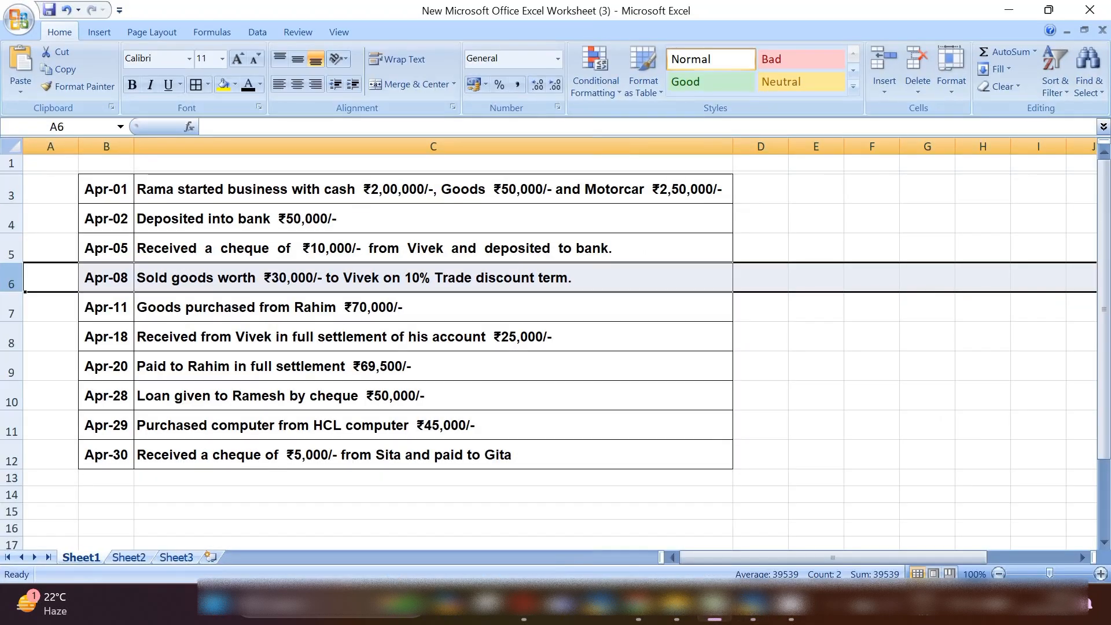
click(753, 604)
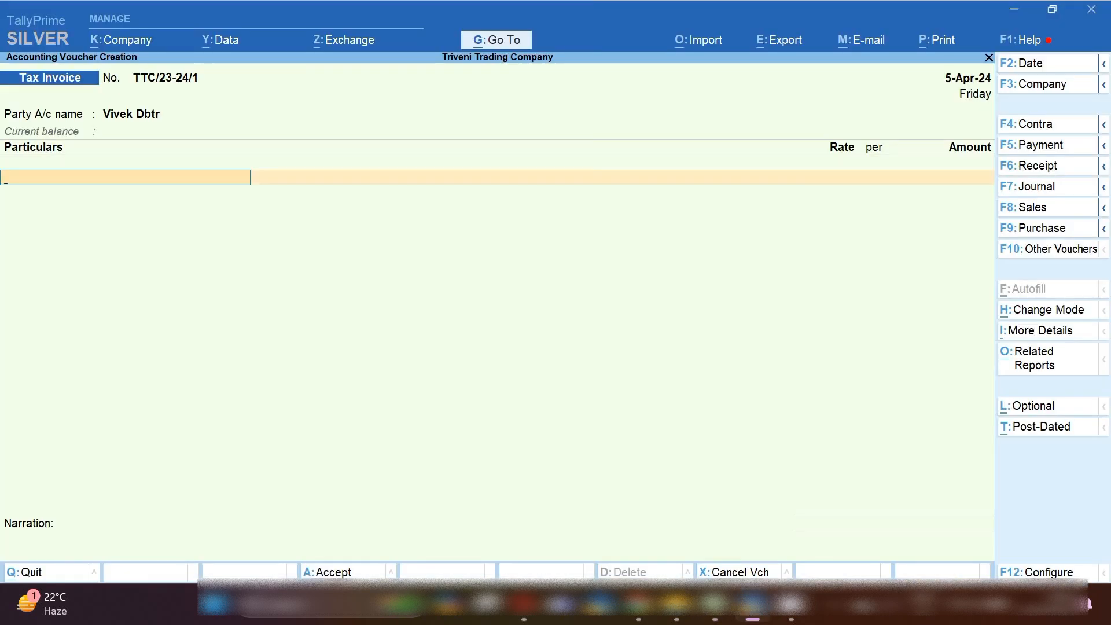
text(F)
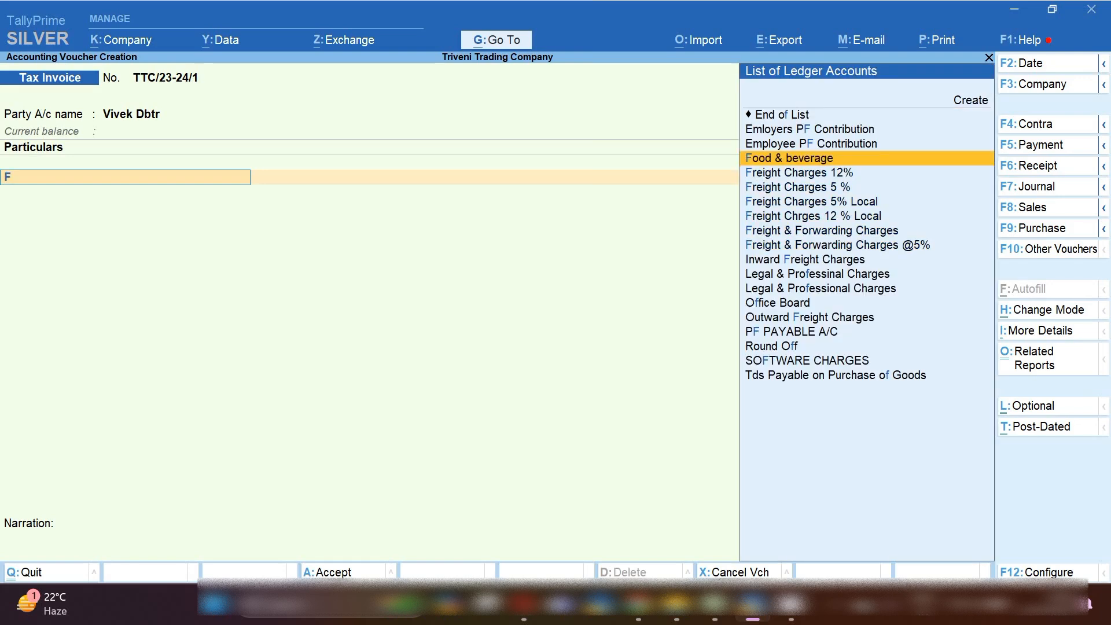
key(Down)
key(Down)
key(Down)
key(Down)
key(Down)
key(Down)
key(Down)
key(Down)
key(Down)
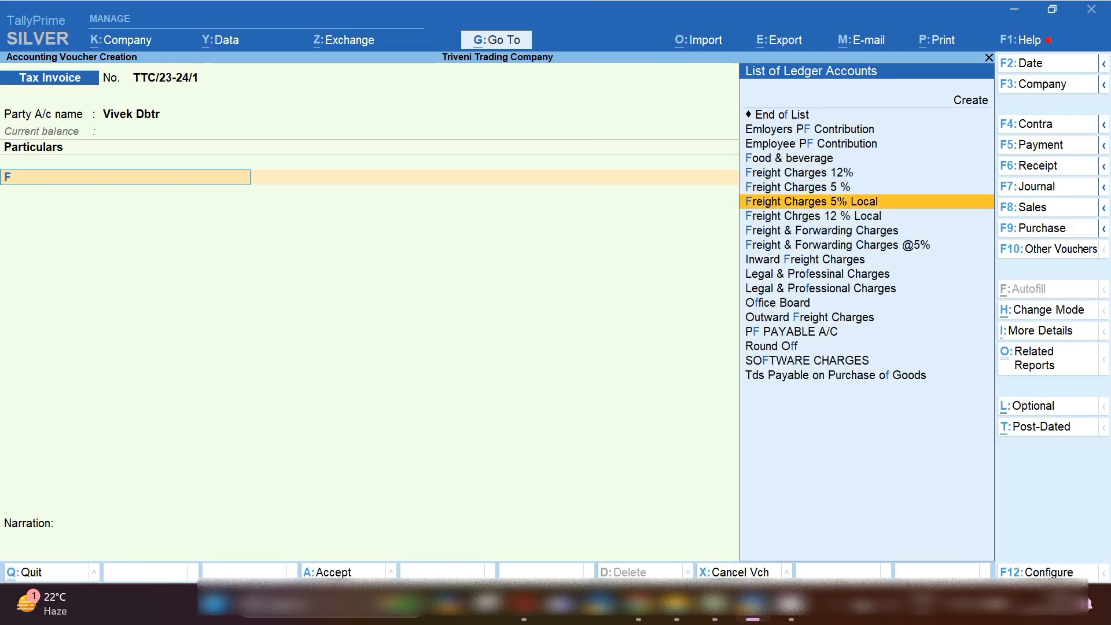
key(Down)
key(Return)
key(Return)
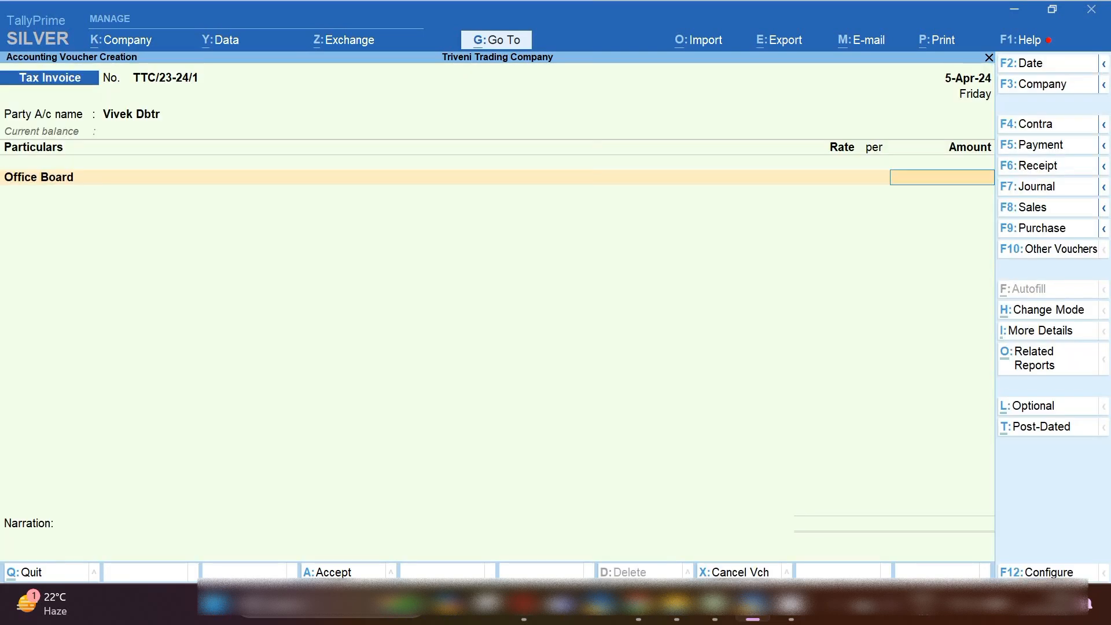
text(30,000)
key(Return)
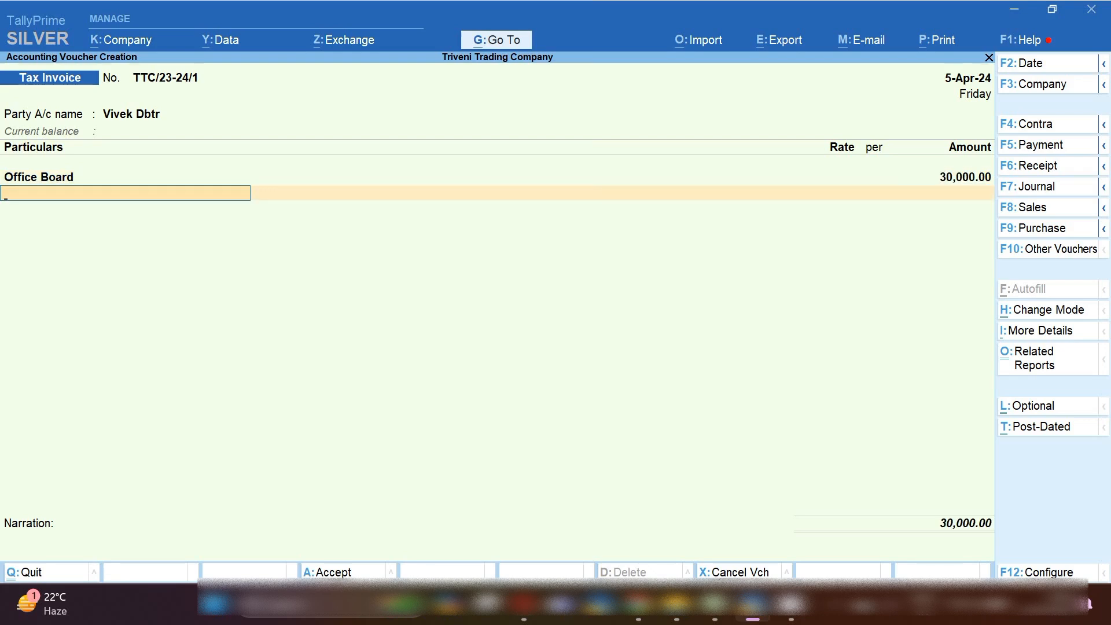
- Copy the words Trade discount from the Apr-08 entry in Excel, and use them to name a new ledger in TallyPrime
click(713, 607)
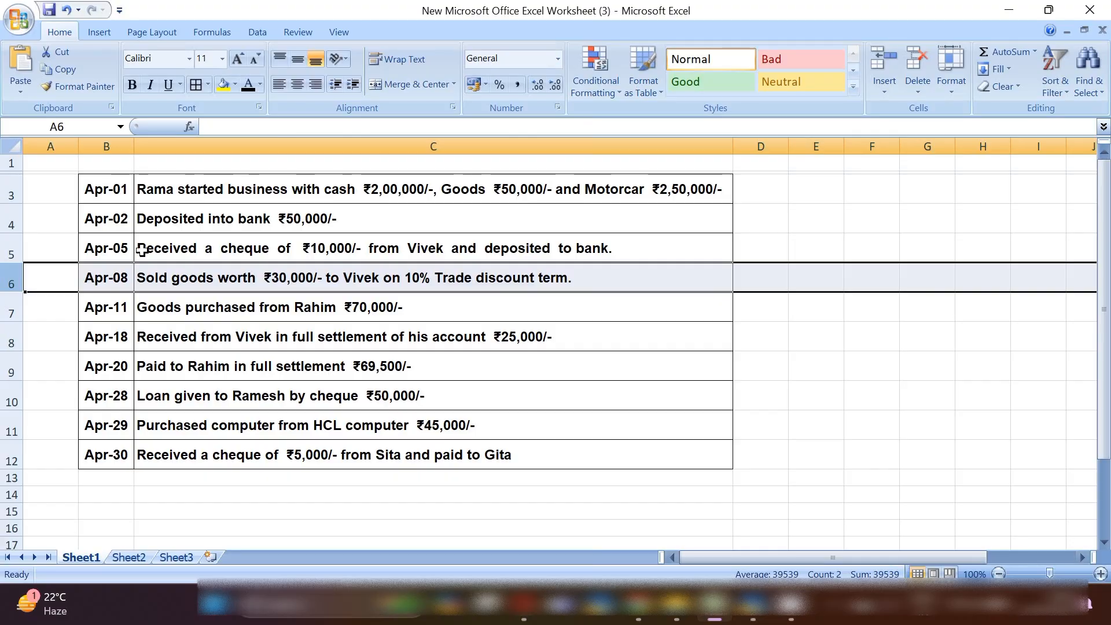
click(495, 283)
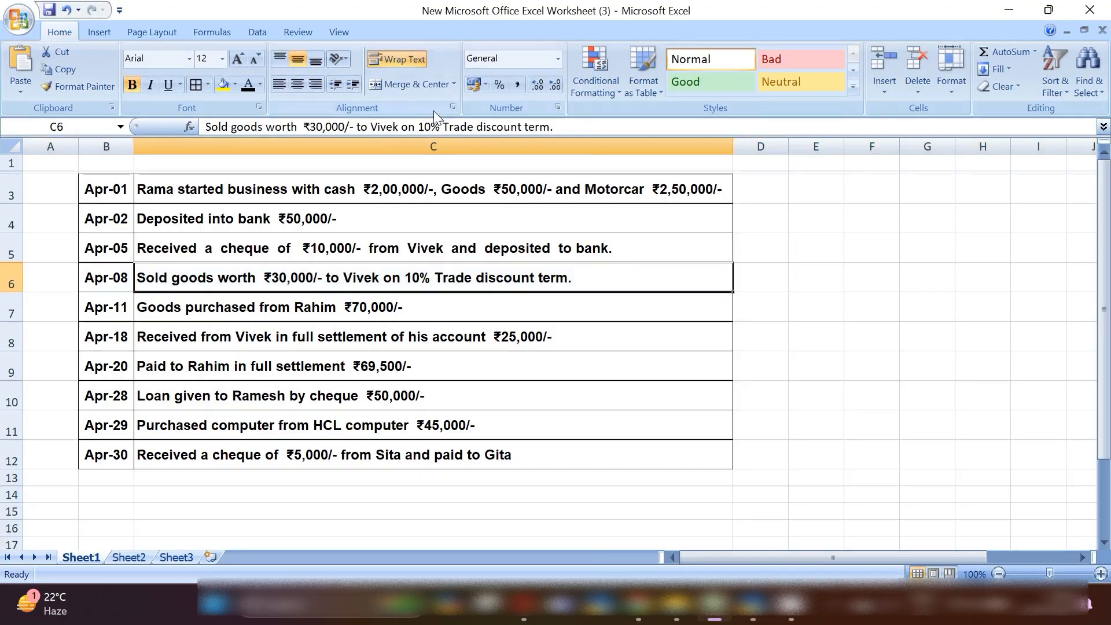
drag(444, 127, 528, 127)
key(ctrl+c)
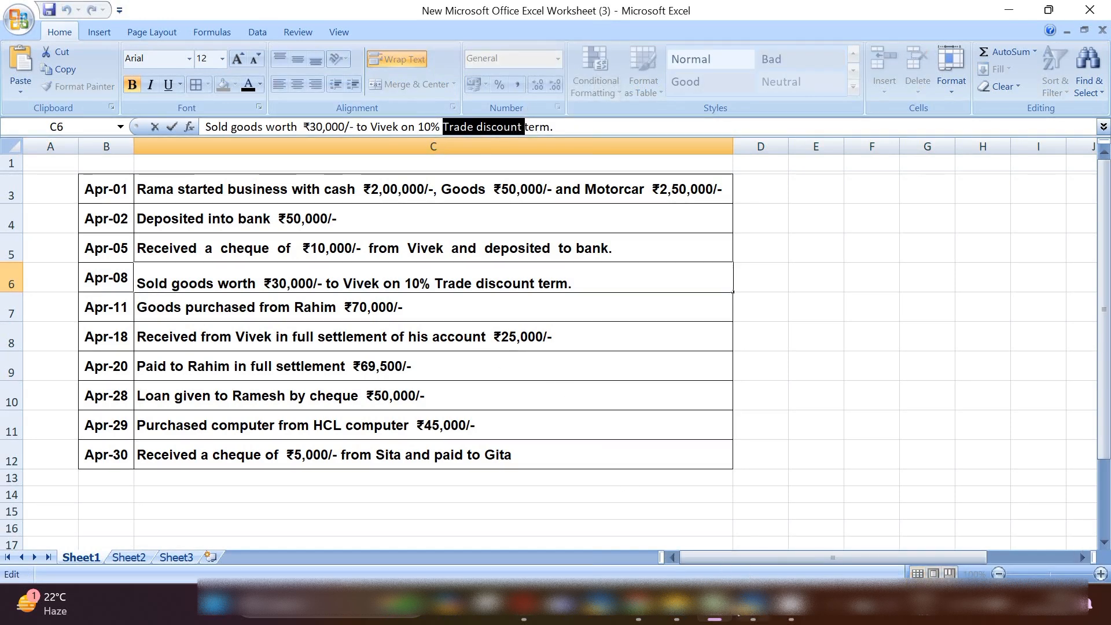
click(746, 604)
key(alt+c)
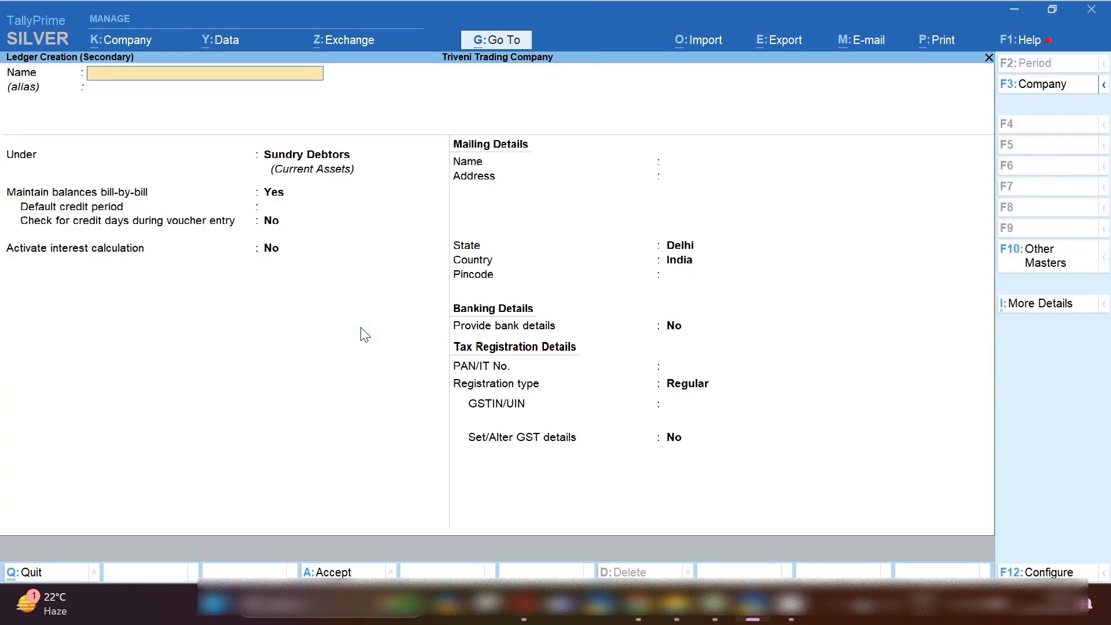
key(ctrl+v)
key(Return)
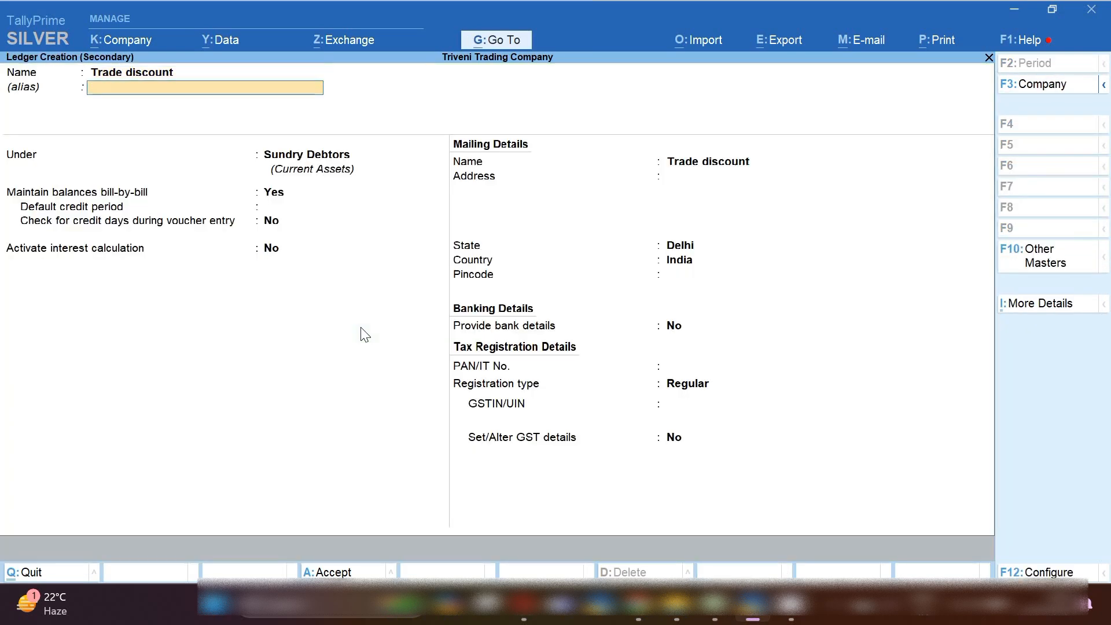
- Place the Trade discount ledger under the Indirect Expenses group and keep its ledger type and interest settings at their defaults
key(Return)
text(In)
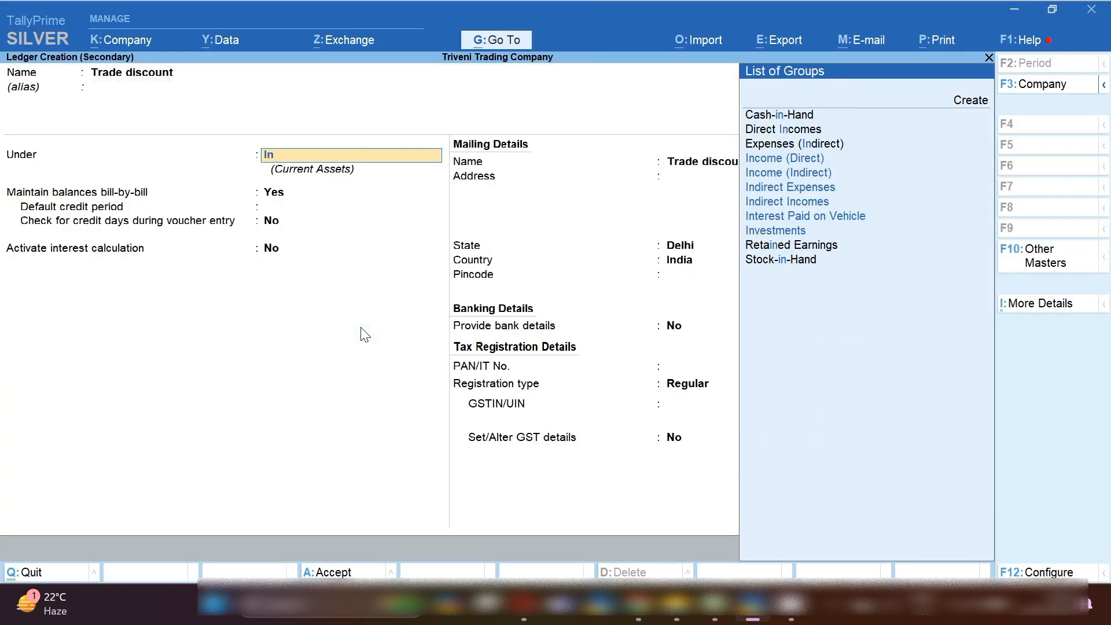
text(di)
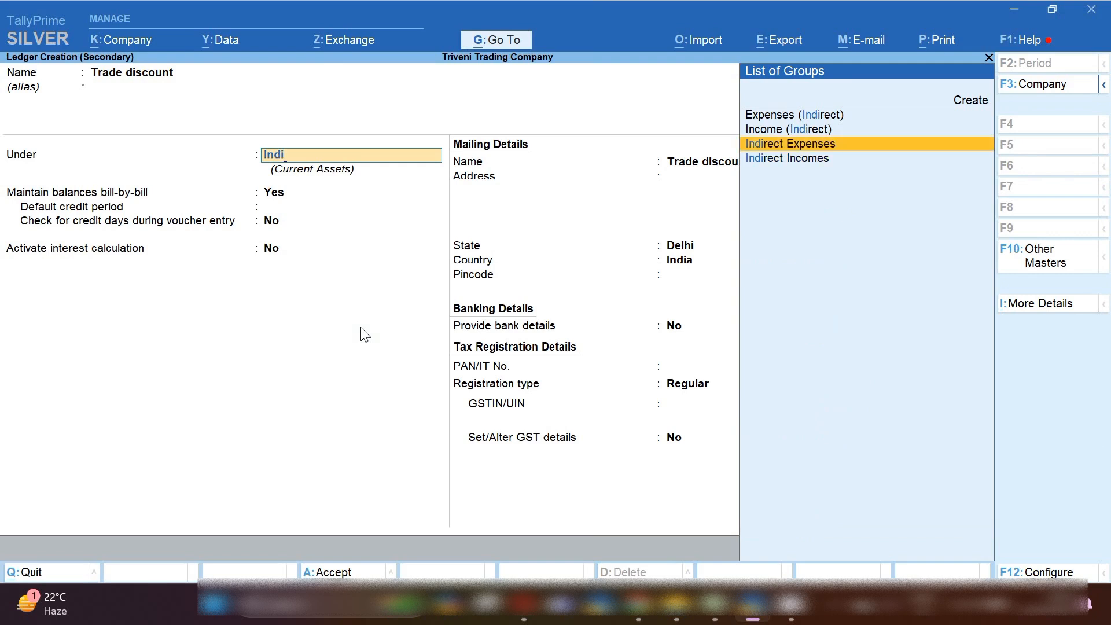
key(Return)
key(Return)
key(Return)
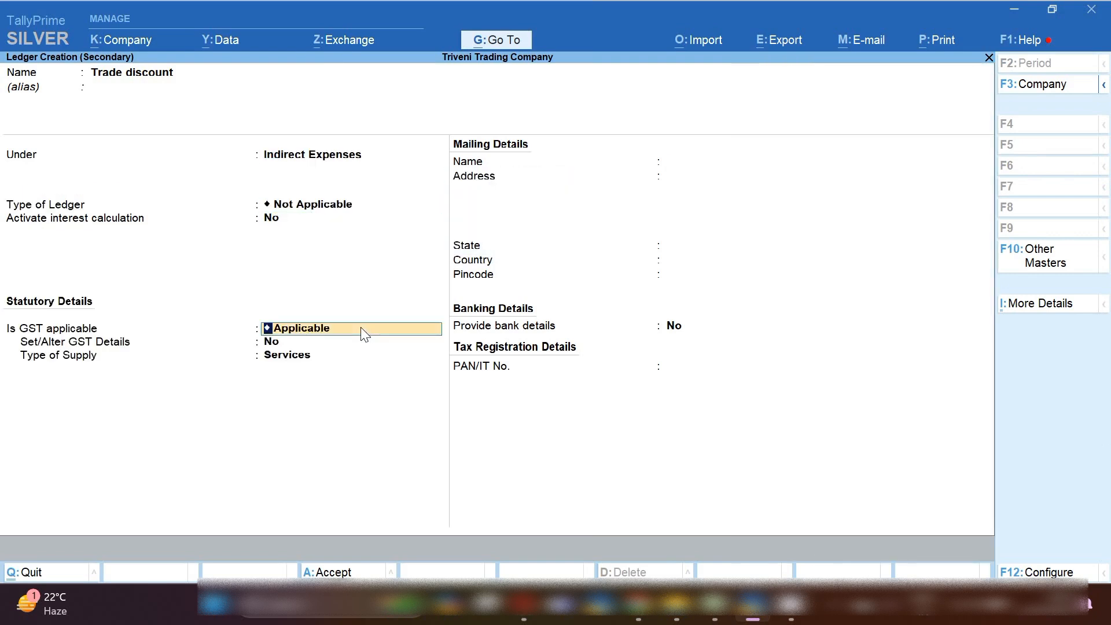
- Set GST and assessable value calculation to Not Applicable for the Trade discount ledger, and save it
text(N)
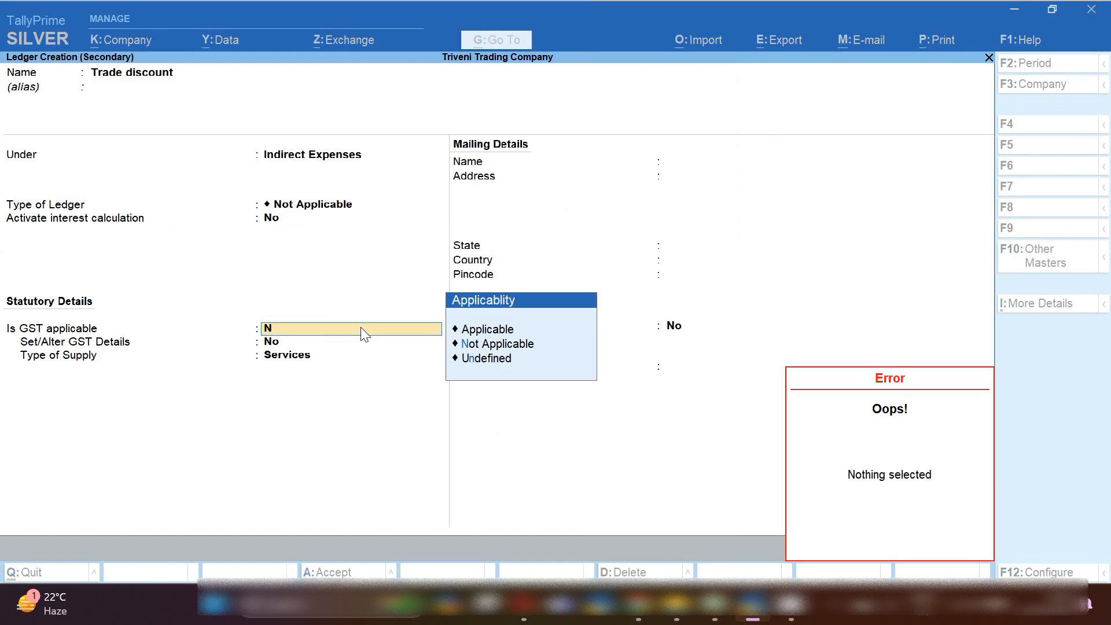
key(Up)
key(Up)
key(Return)
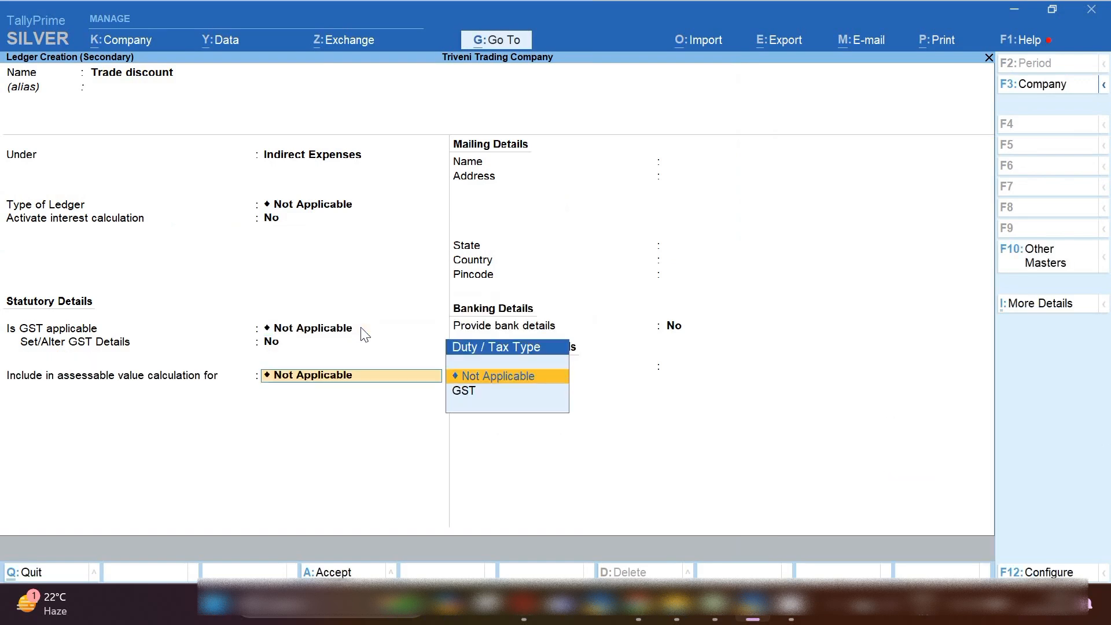
key(Return)
key(Return)
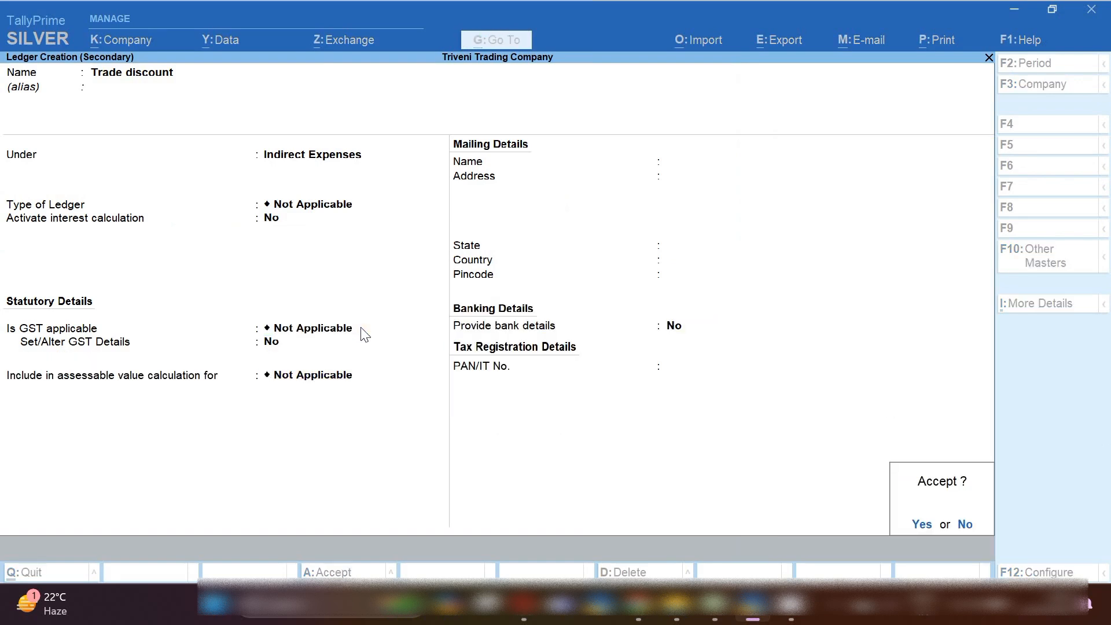
key(Return)
key(Return)
key(Return)
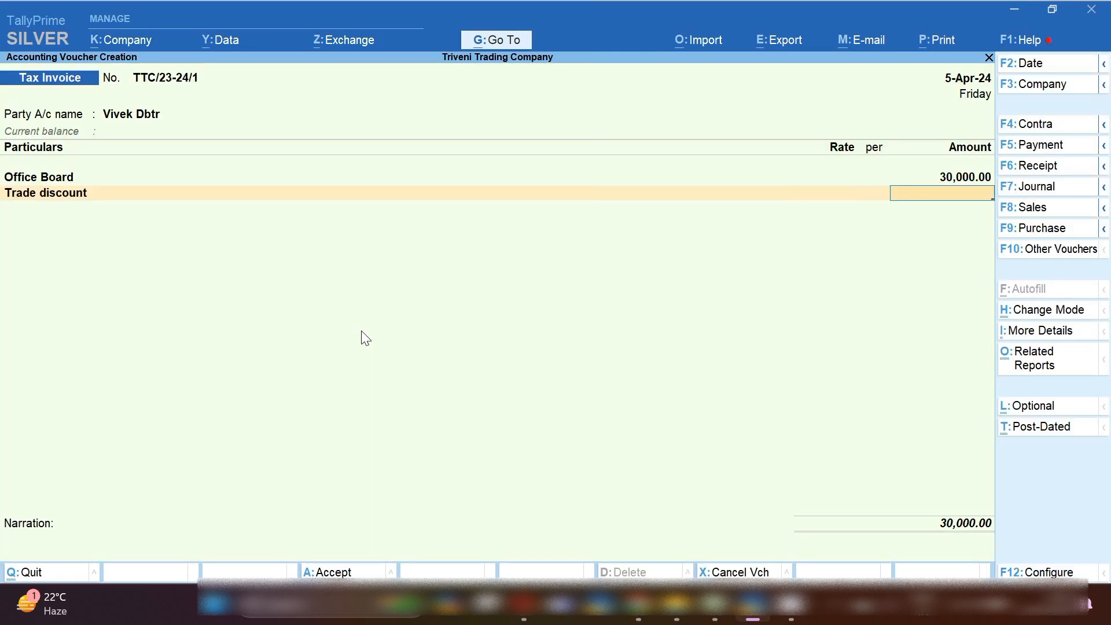
- Leave the Trade discount description blank, enter its amount as minus 3,000, and save the sales invoice
click(717, 608)
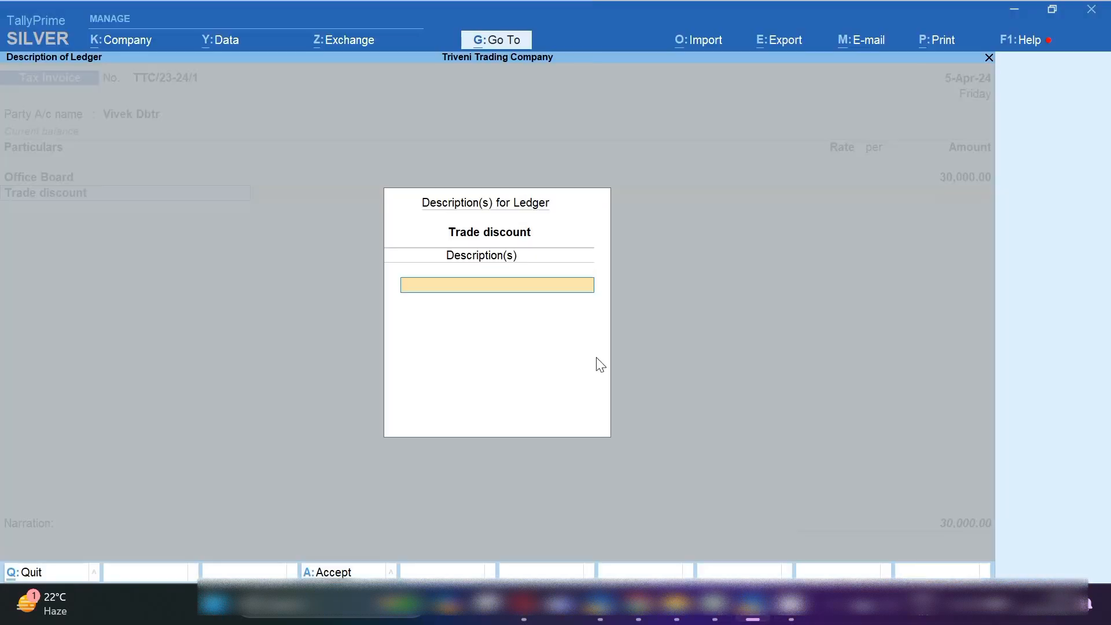
key(Return)
key(Return)
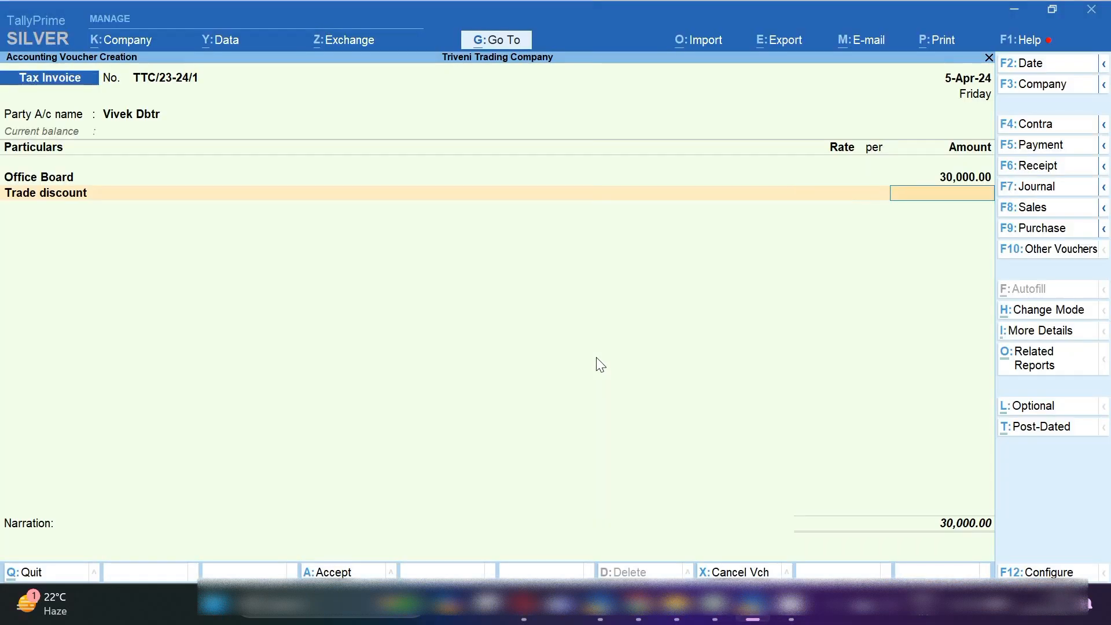
text(-)3,000)
key(Return)
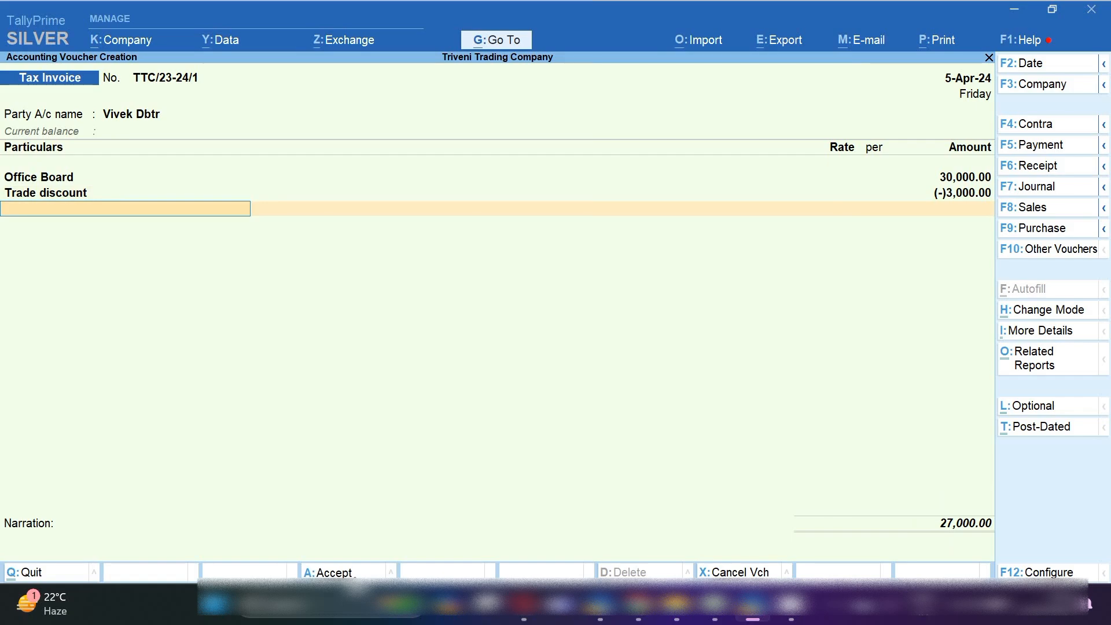
click(341, 572)
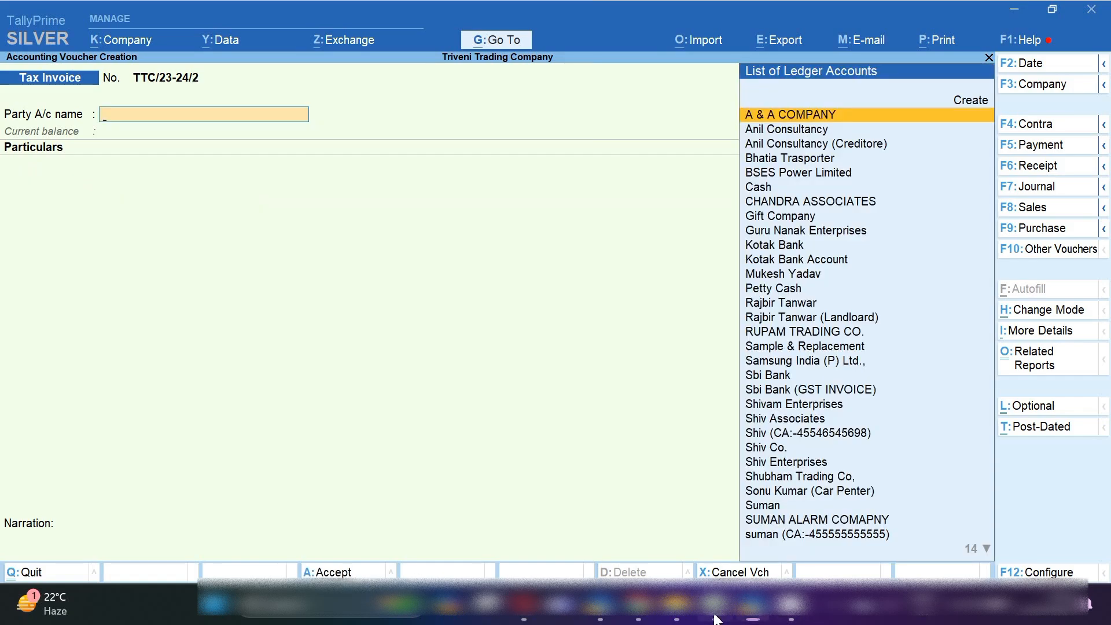
- Check the Apr-11 goods purchase in the Excel worksheet, and start a purchase voucher in TallyPrime
click(715, 616)
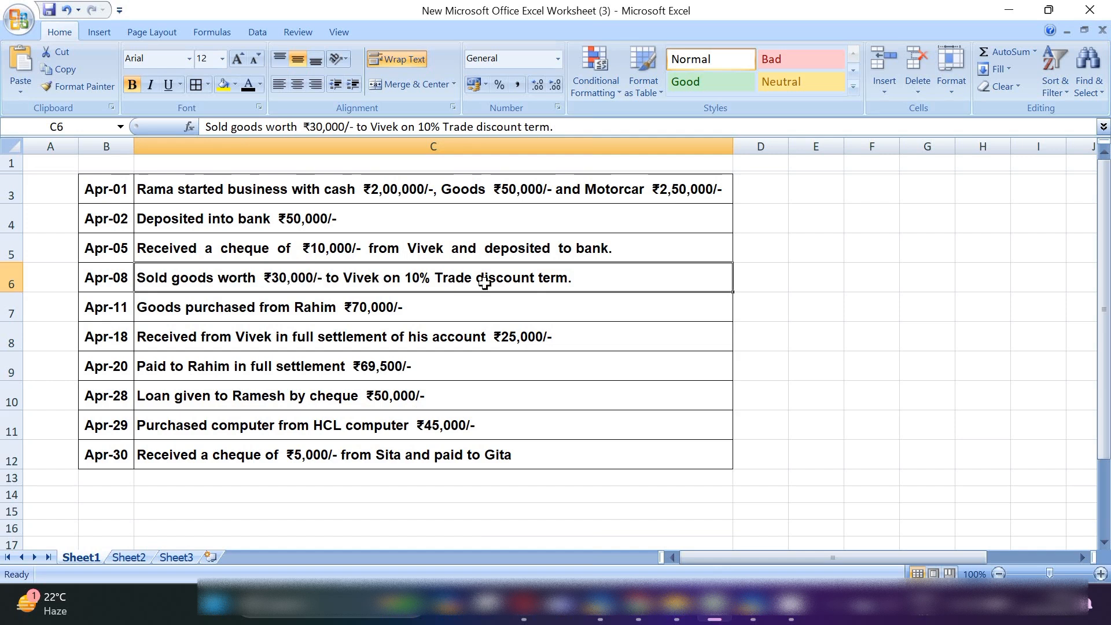
click(9, 309)
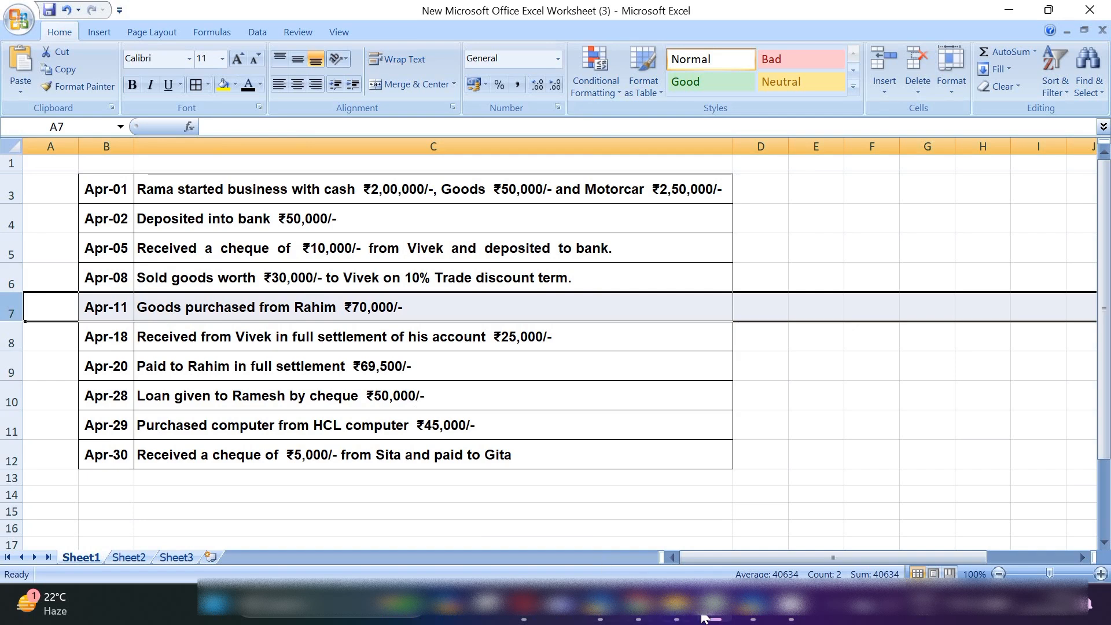
click(754, 616)
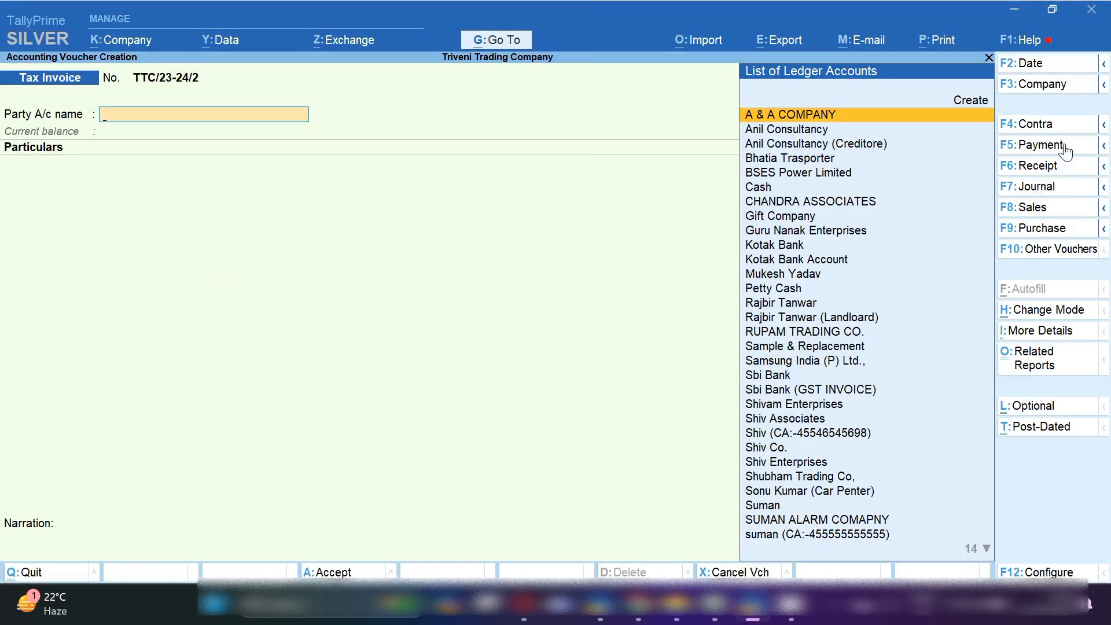
click(1059, 231)
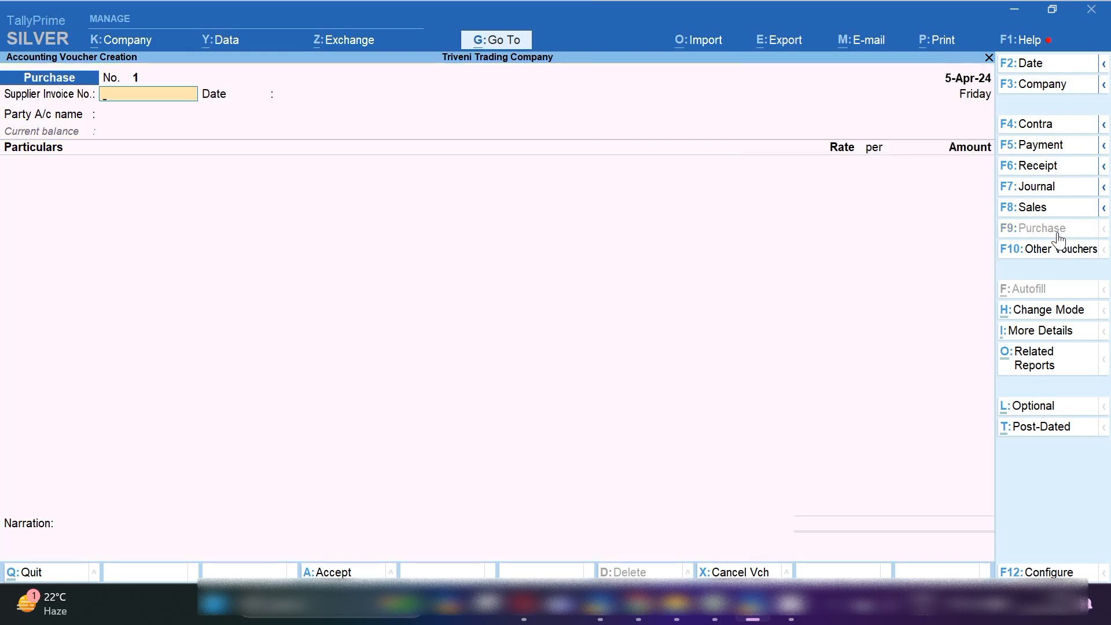
- Enter supplier invoice number 123 dated 5-Apr-24 on the purchase voucher
text(123)
key(Return)
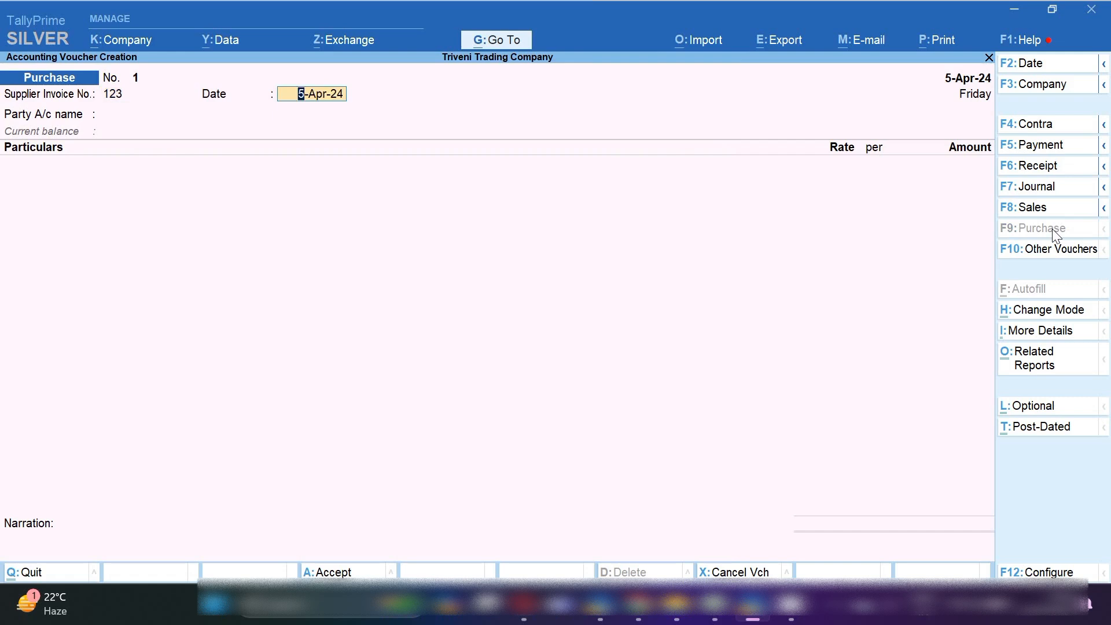
key(F2)
key(Return)
key(Return)
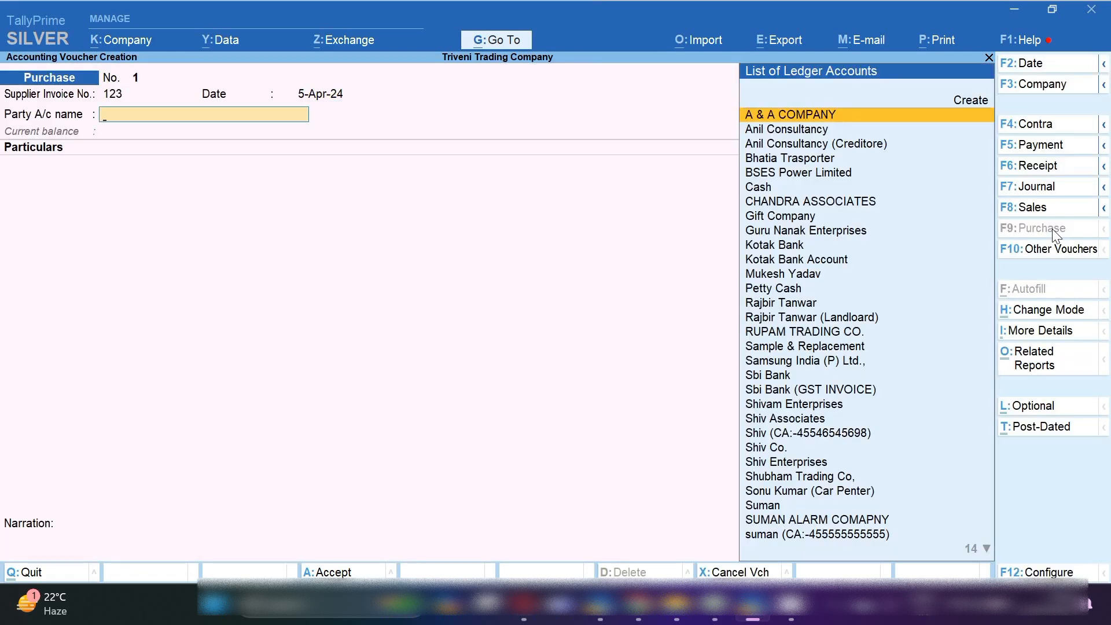
- Create a new ledger with the supplier's name from the Apr-11 entry and place it under Sundry Creditors
key(alt+c)
text(Rahim)
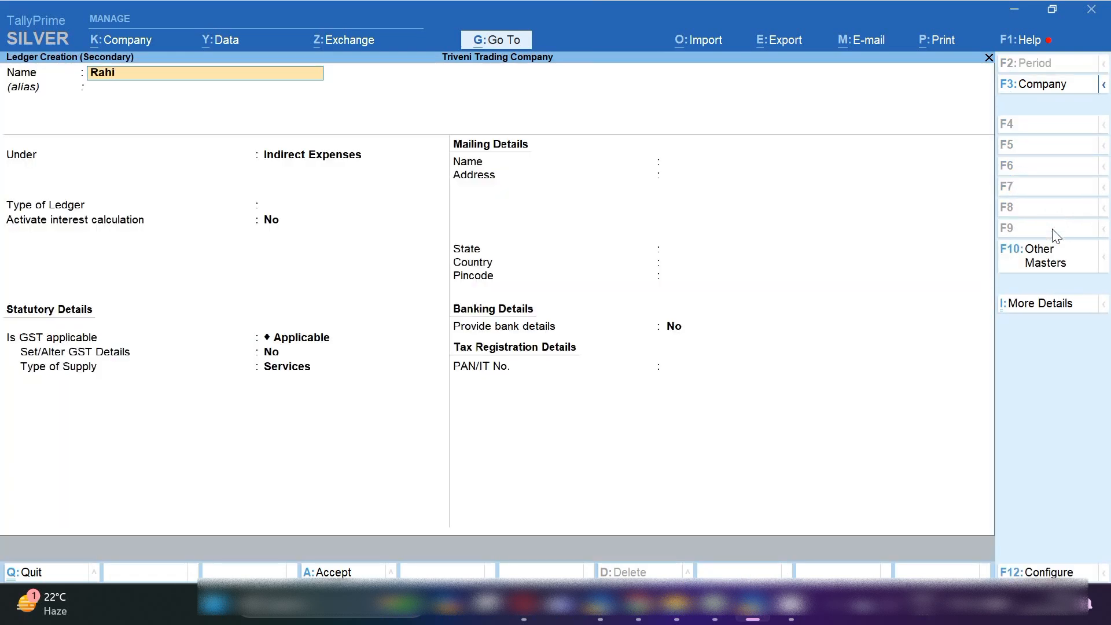
key(Return)
key(Return)
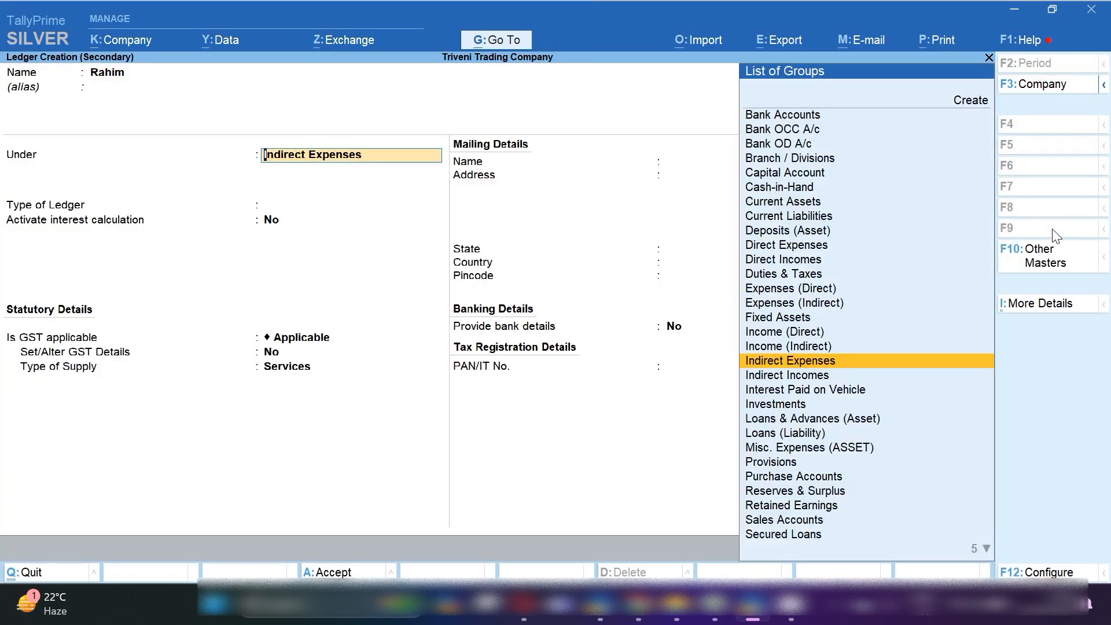
text(Sun)
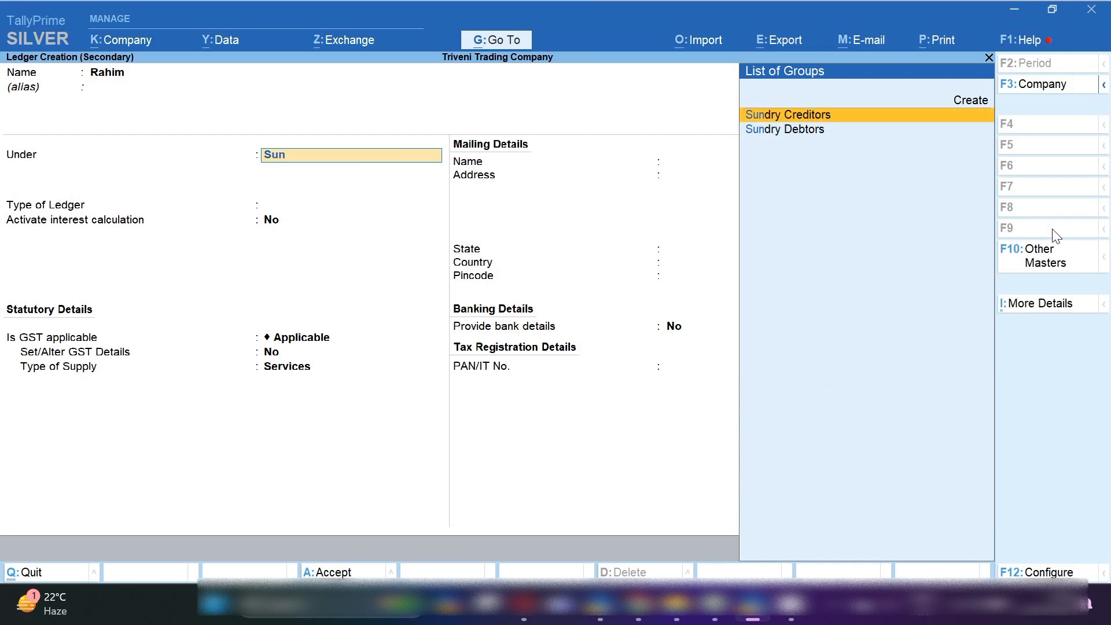
key(Return)
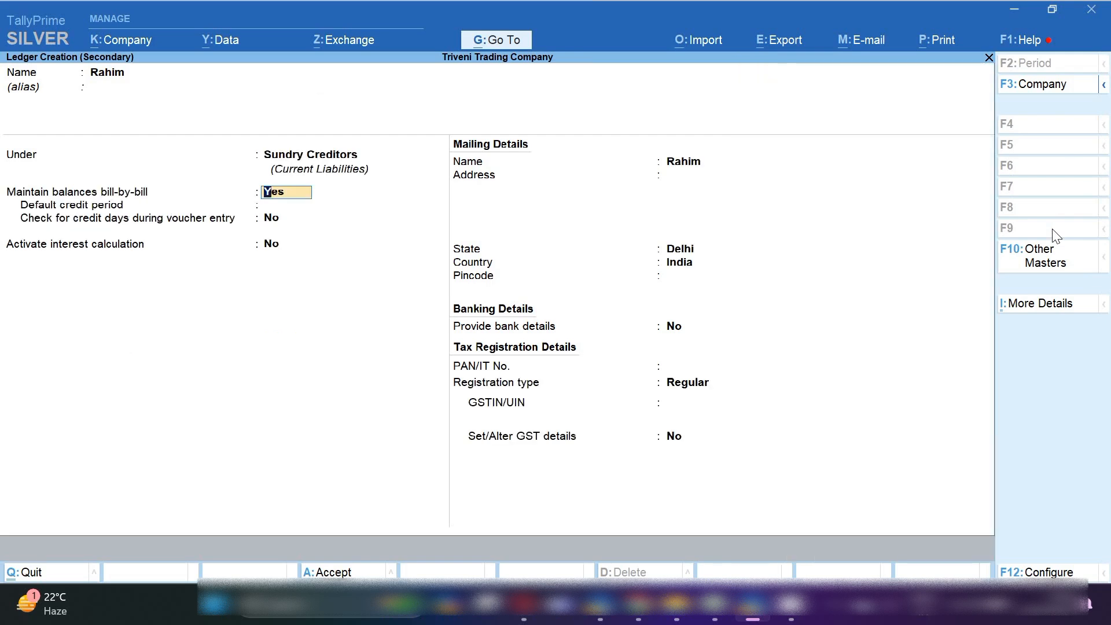
- Save the creditor ledger with its default details, and have the purchase voucher carry supplier invoice 6542 dated 7-Apr-24
key(Return)
key(Return)
key(Return)
key(Return)
key(Return)
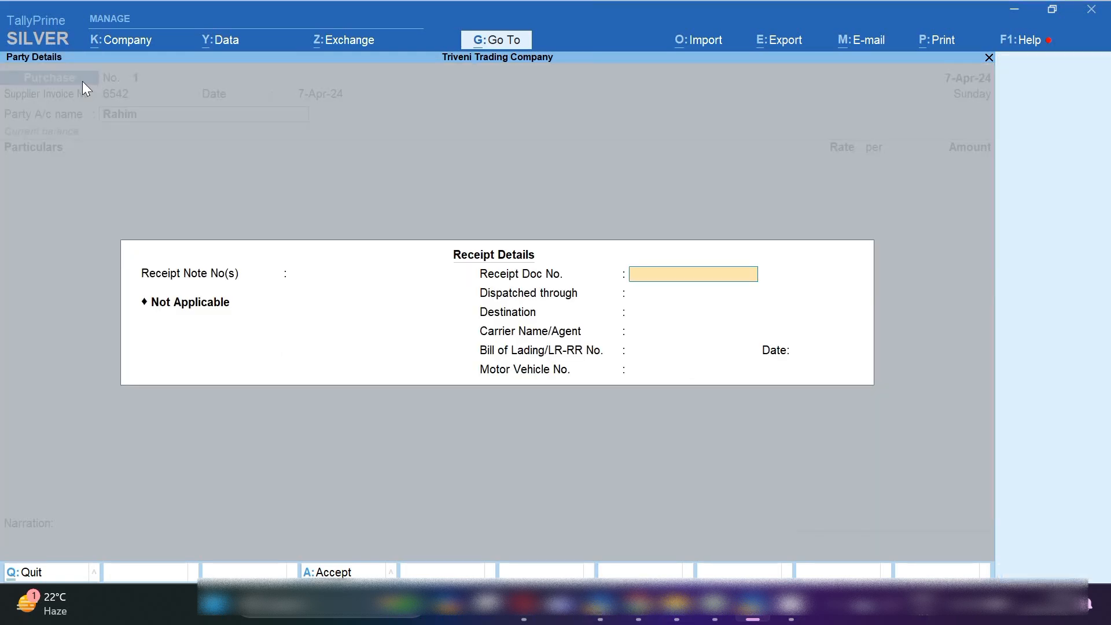
- Leave the receipt details blank and accept the supplier and consignee party details with Delhi as state
key(Return)
key(Return)
key(Return)
key(Return)
key(Return)
key(Return)
key(Return)
key(Return)
key(Return)
key(Return)
key(Return)
key(Return)
key(Return)
key(Return)
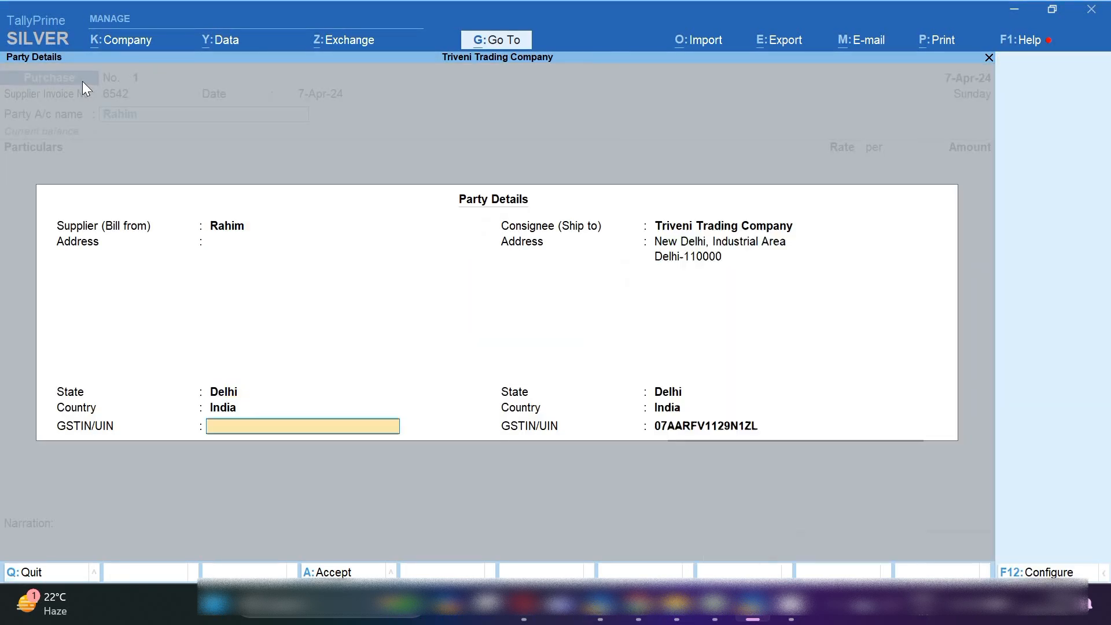
key(Return)
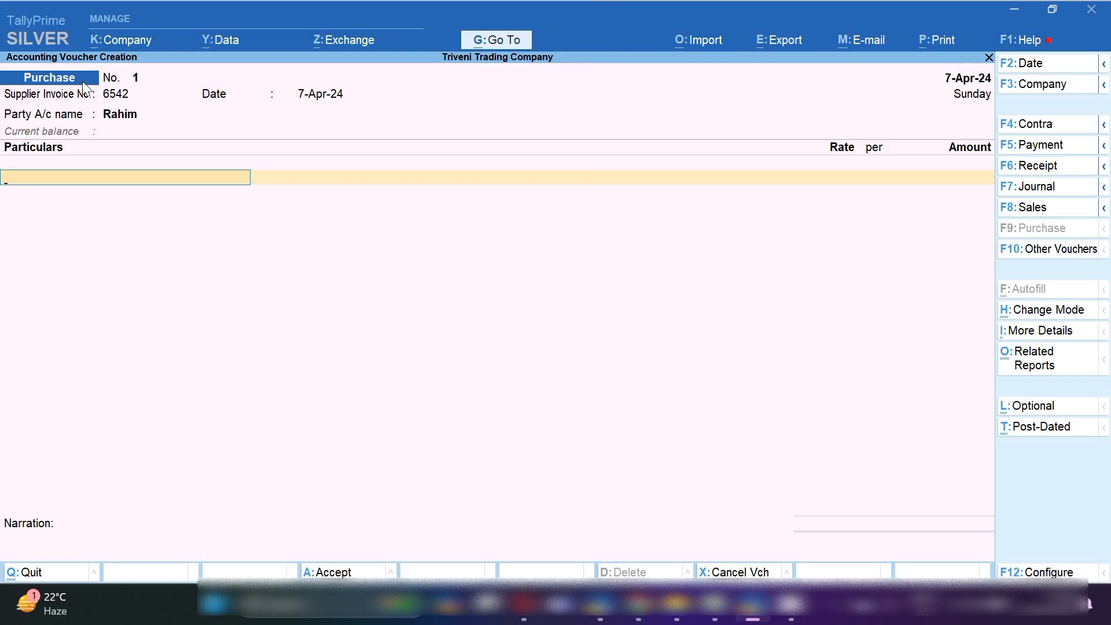
text(P)
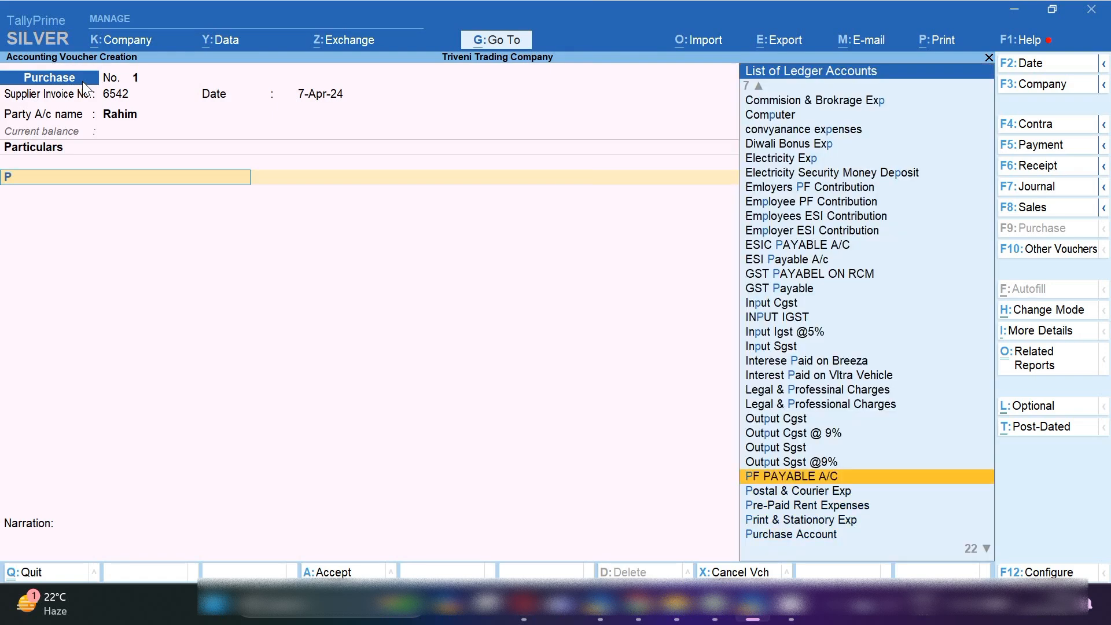
key(Up)
key(Up)
key(Up)
key(Up)
key(Up)
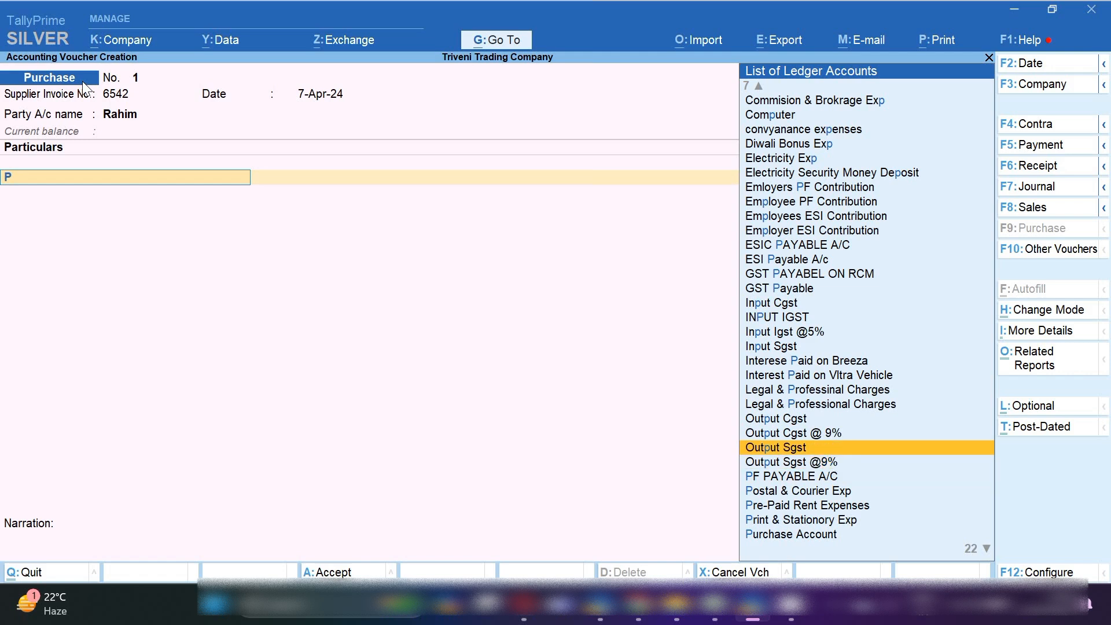
key(Up)
key(Up)
key(Up)
key(Up)
key(Up)
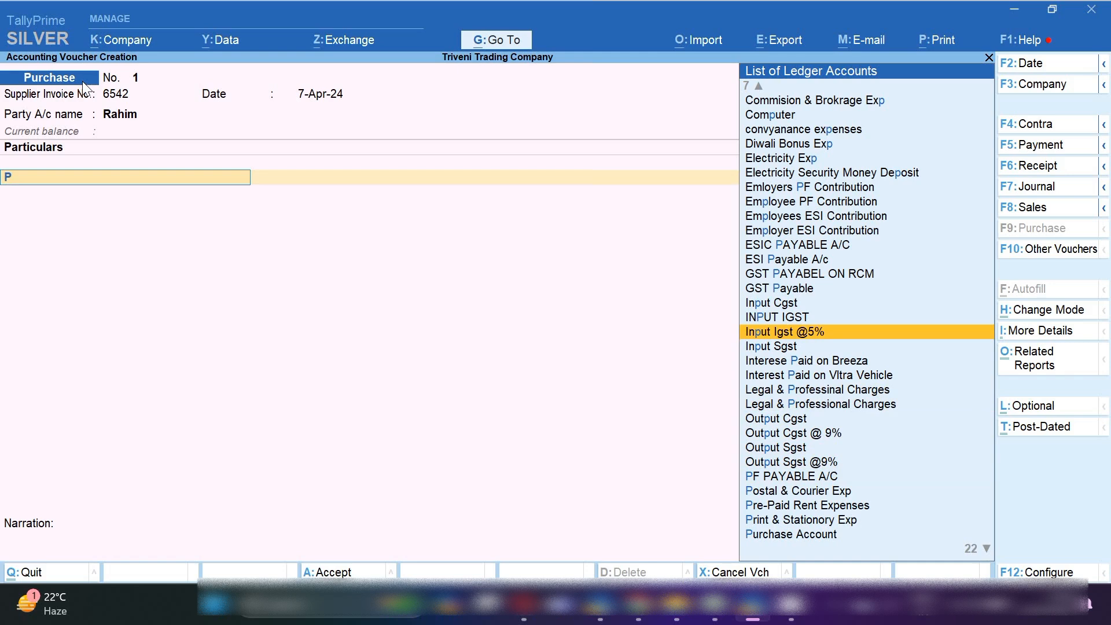
- Change the purchase voucher to the mode with stock item entry, and accept its invoice, receipt and party details again
click(1068, 316)
key(Up)
key(Return)
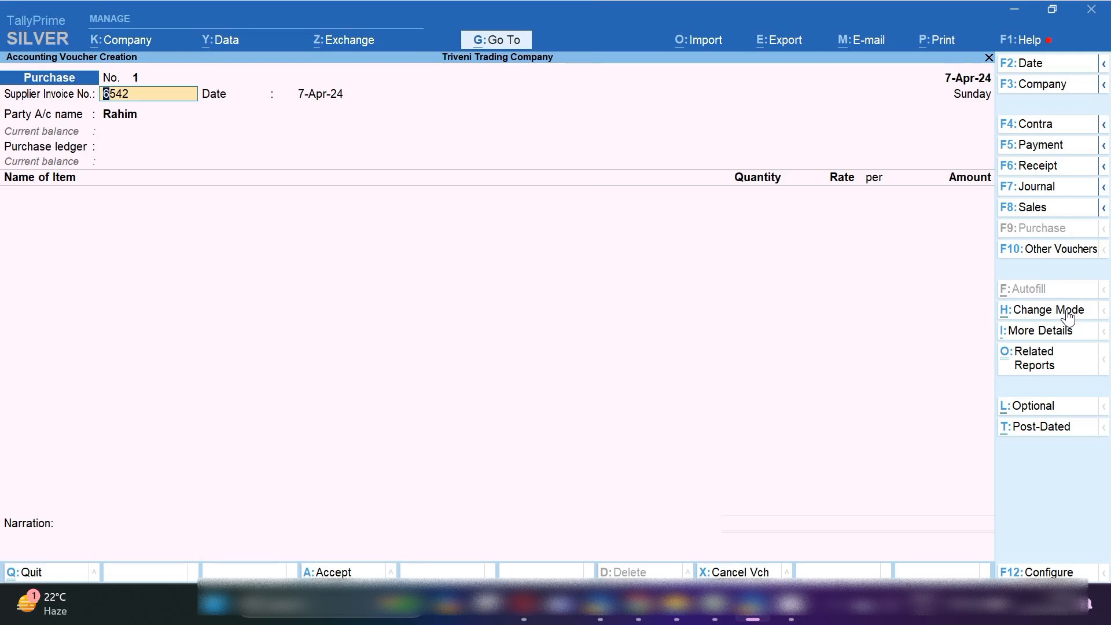
key(Return)
key(Return)
key(Return)
key(Return)
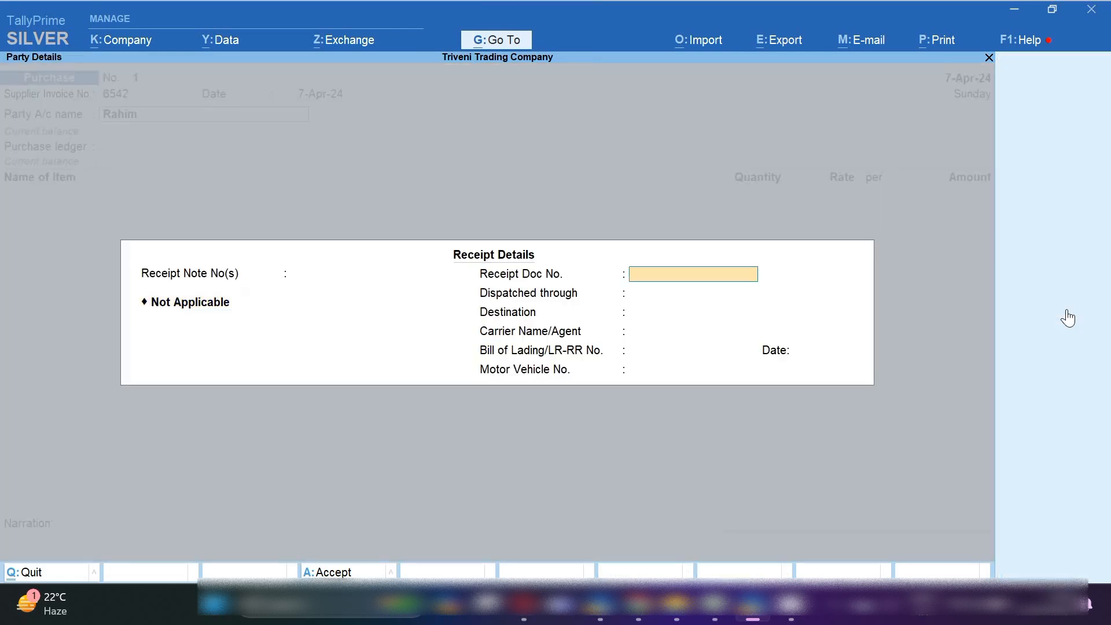
key(ctrl+a)
key(Return)
key(Return)
key(ctrl+a)
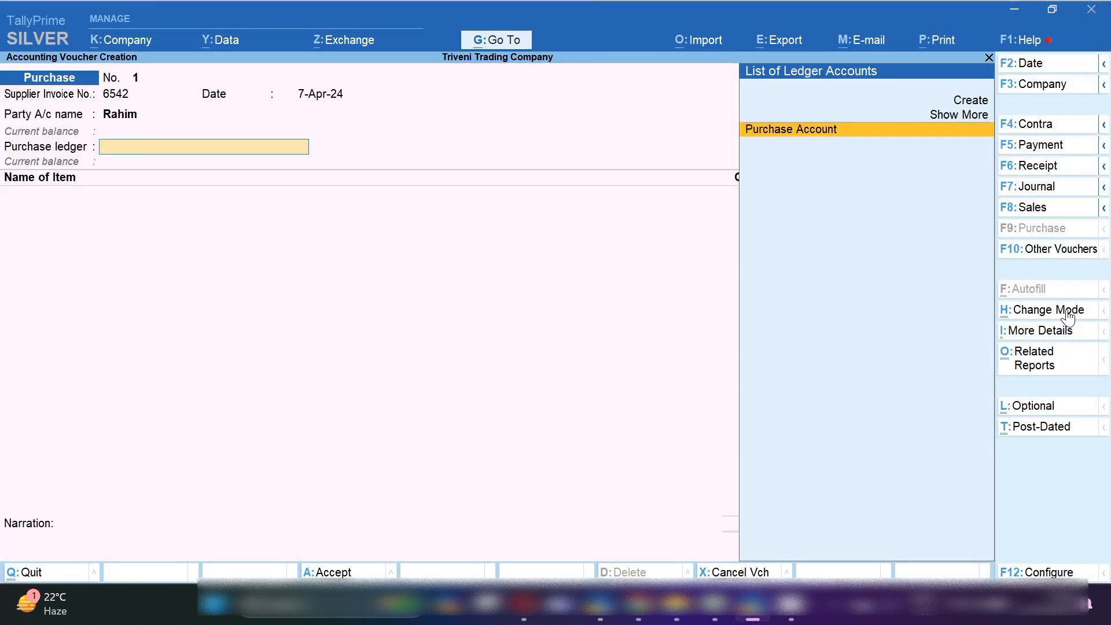
- Choose Purchase Account as the purchase ledger and add the stock item Bag to the voucher
key(Return)
text(P)
key(BackSpace)
key(Down)
key(Return)
key(Return)
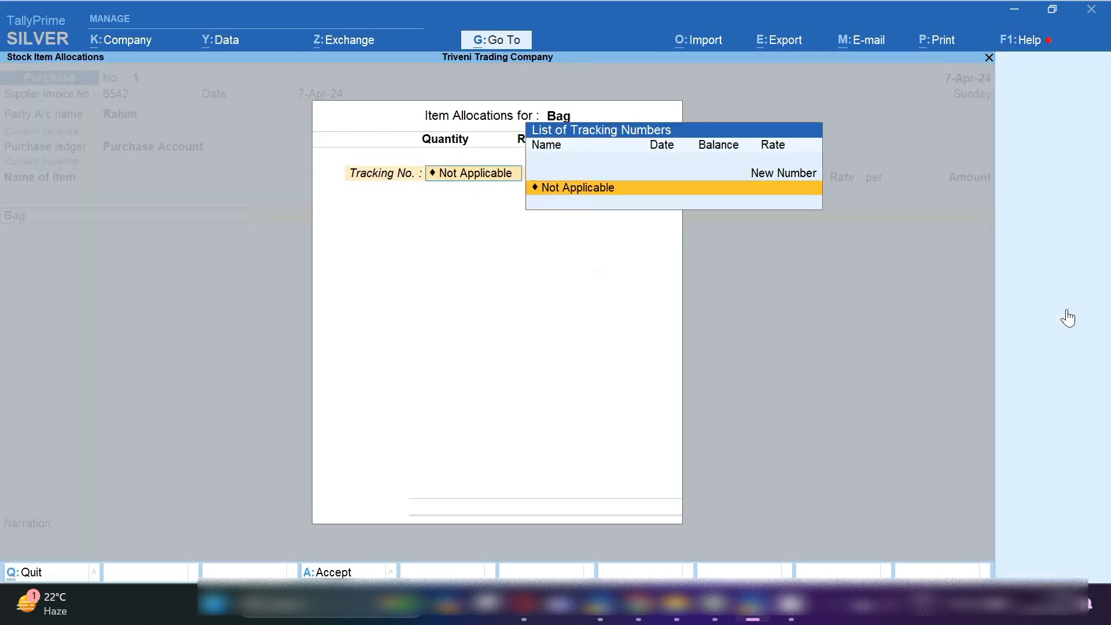
- Allocate 100 pcs of Bag with an amount of 70,000 and tracking number Not Applicable
key(Return)
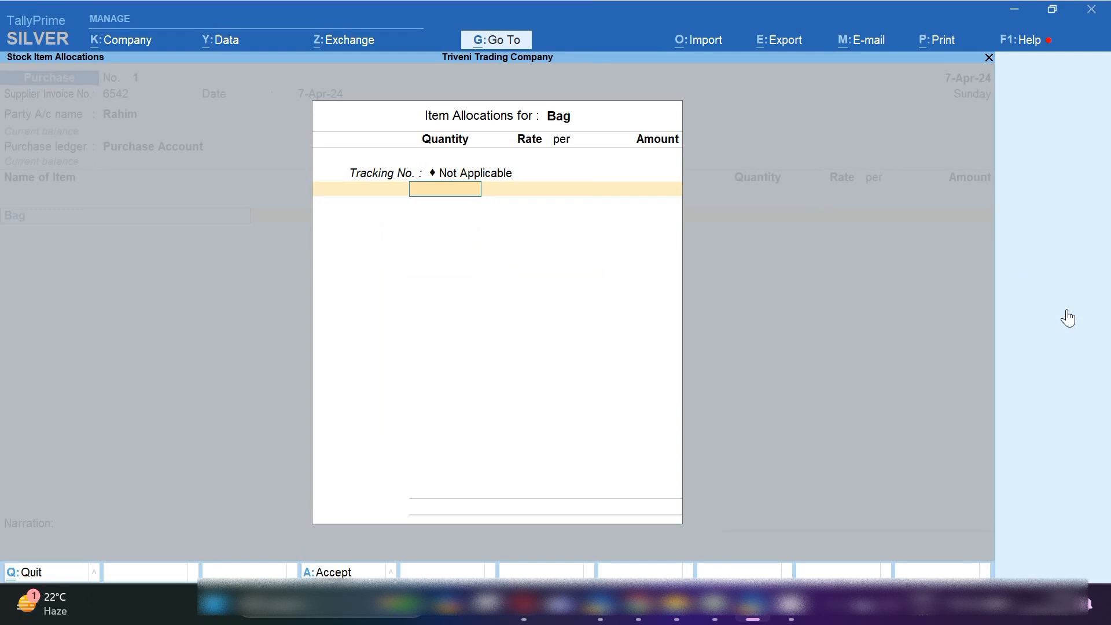
text(00)
key(Return)
key(Return)
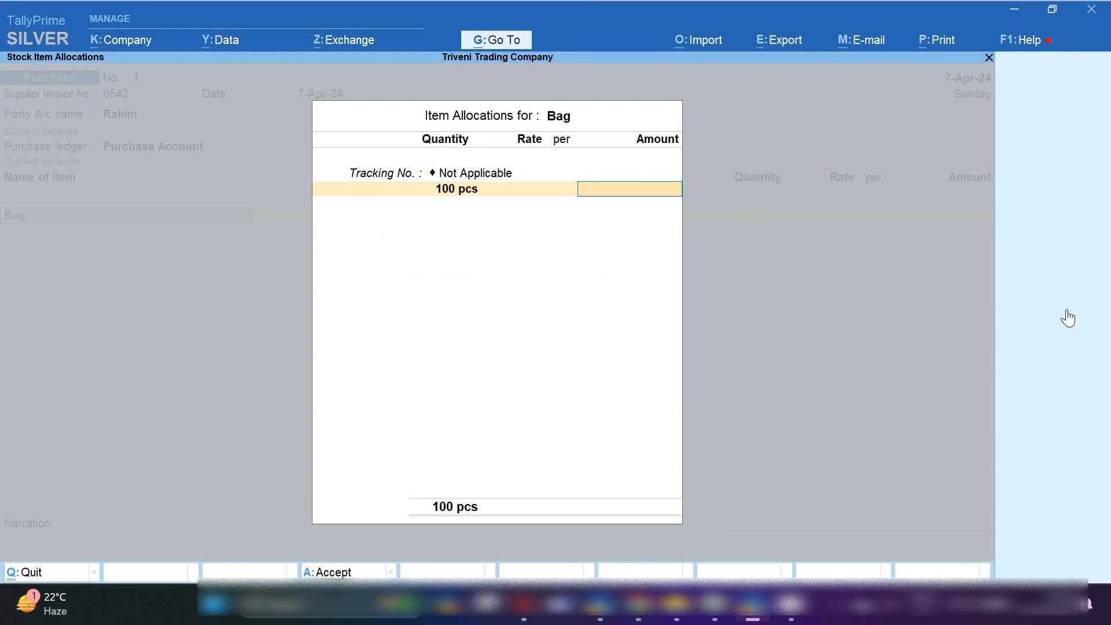
text(70)
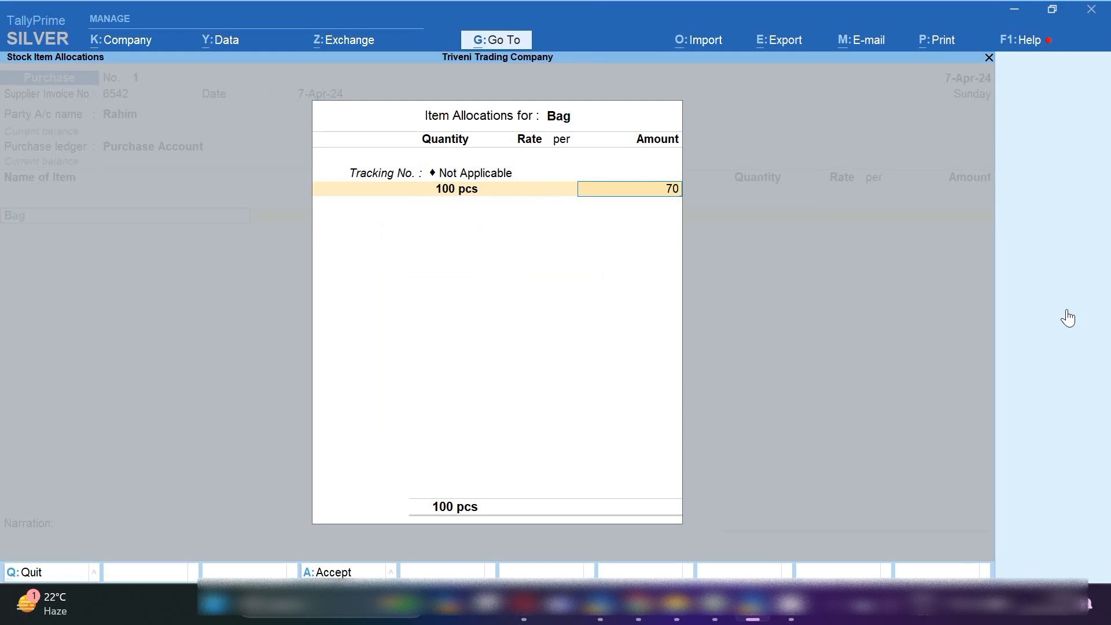
text(000)
key(Return)
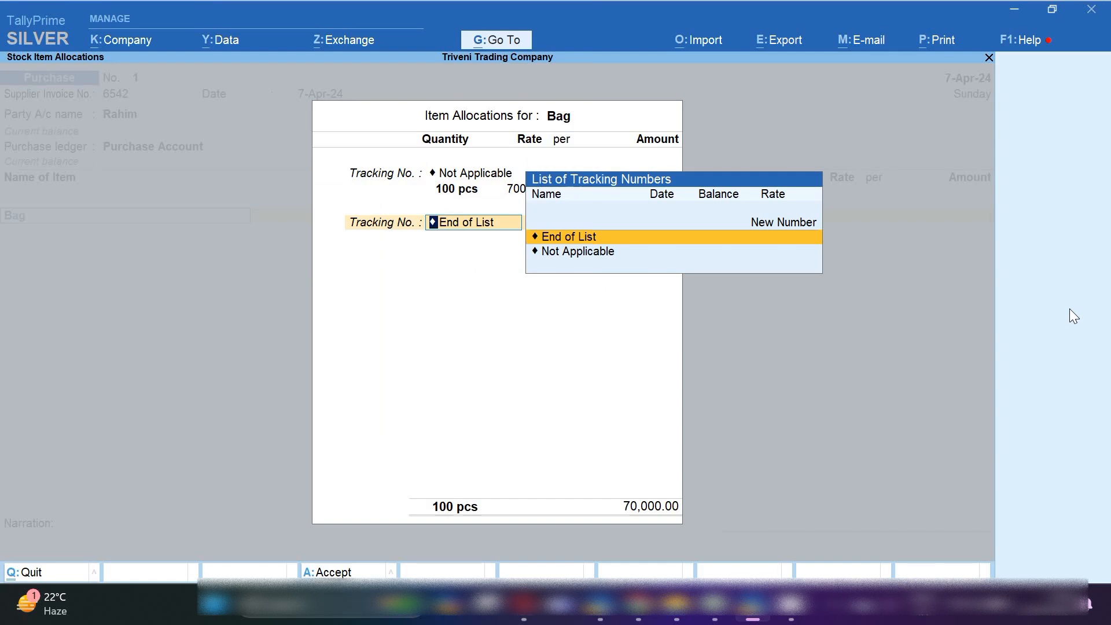
- End the Bag item allocation and save the purchase voucher
key(Return)
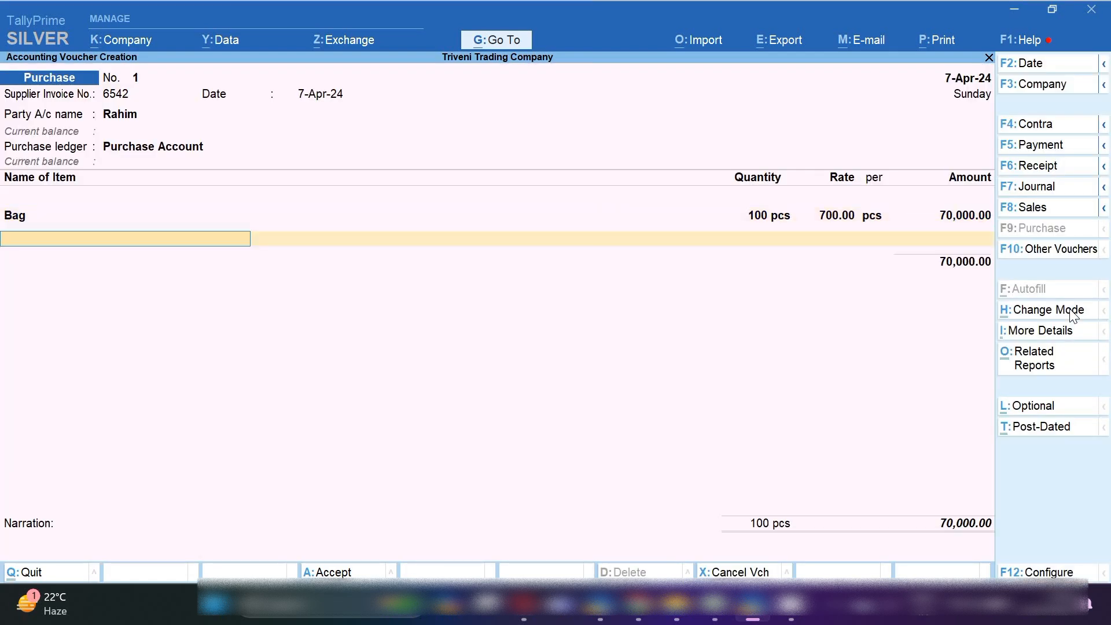
key(Return)
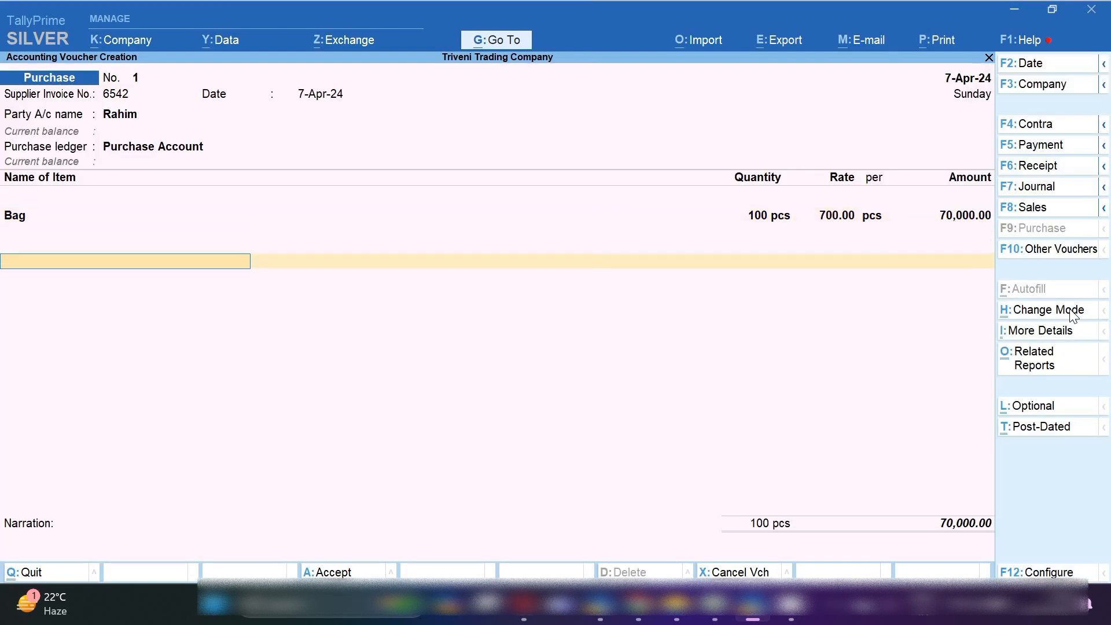
click(363, 571)
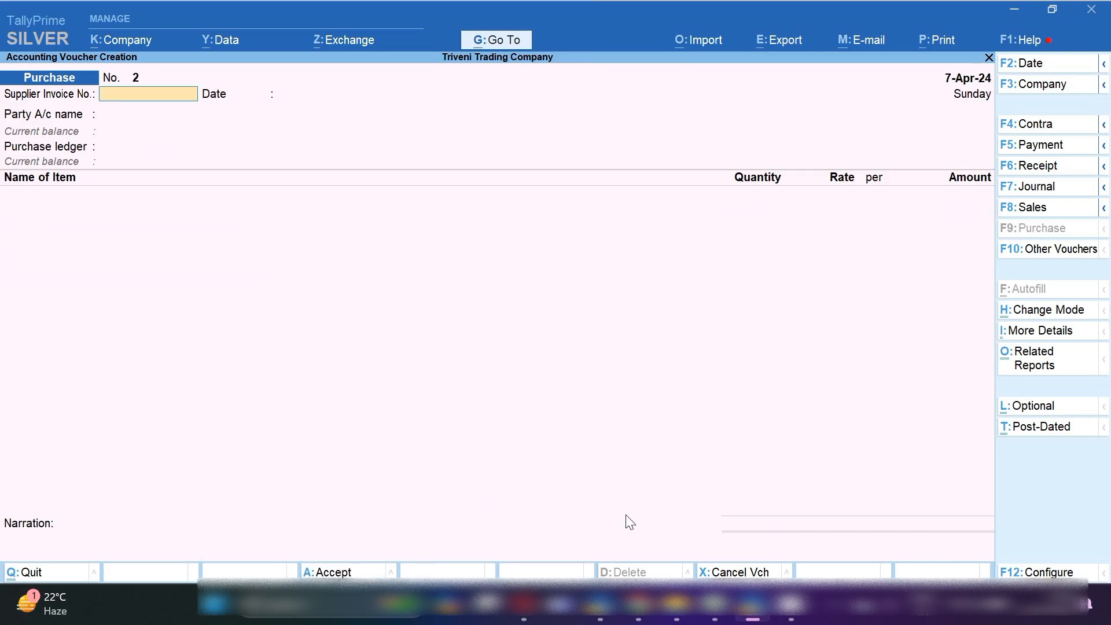
- Select the Apr-18 transaction row in the Excel worksheet, and switch back to TallyPrime to start a receipt voucher
click(721, 614)
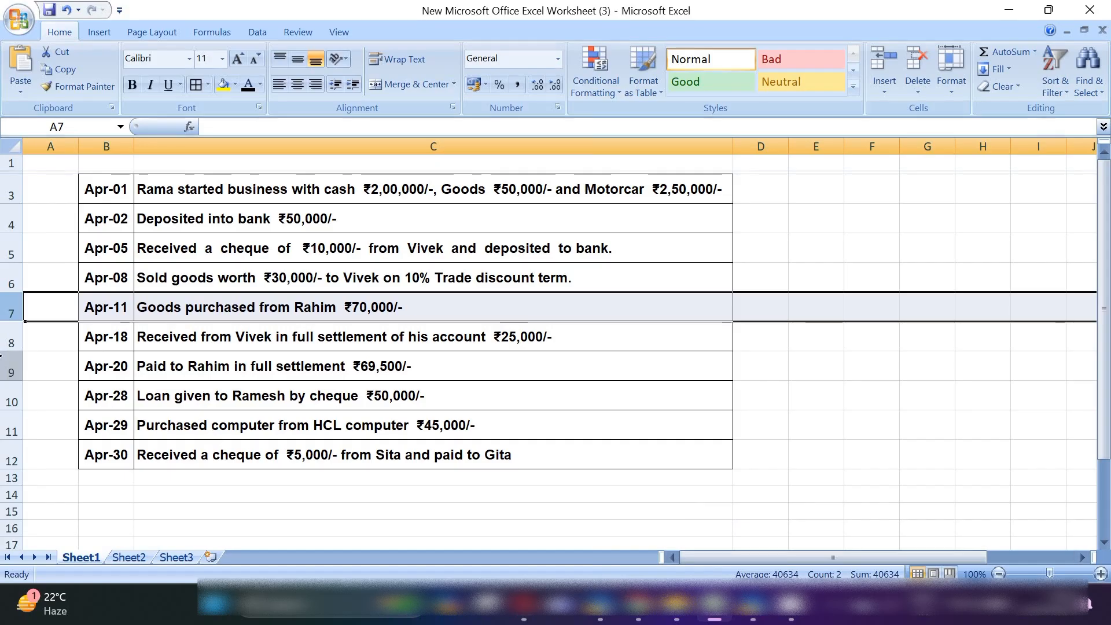
click(11, 341)
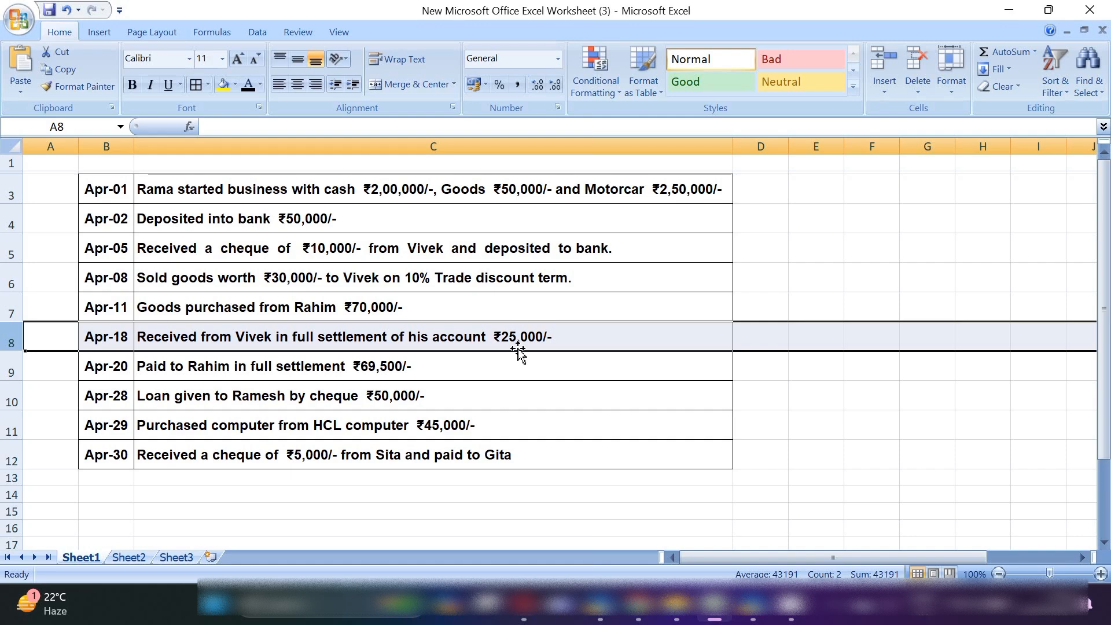
click(752, 604)
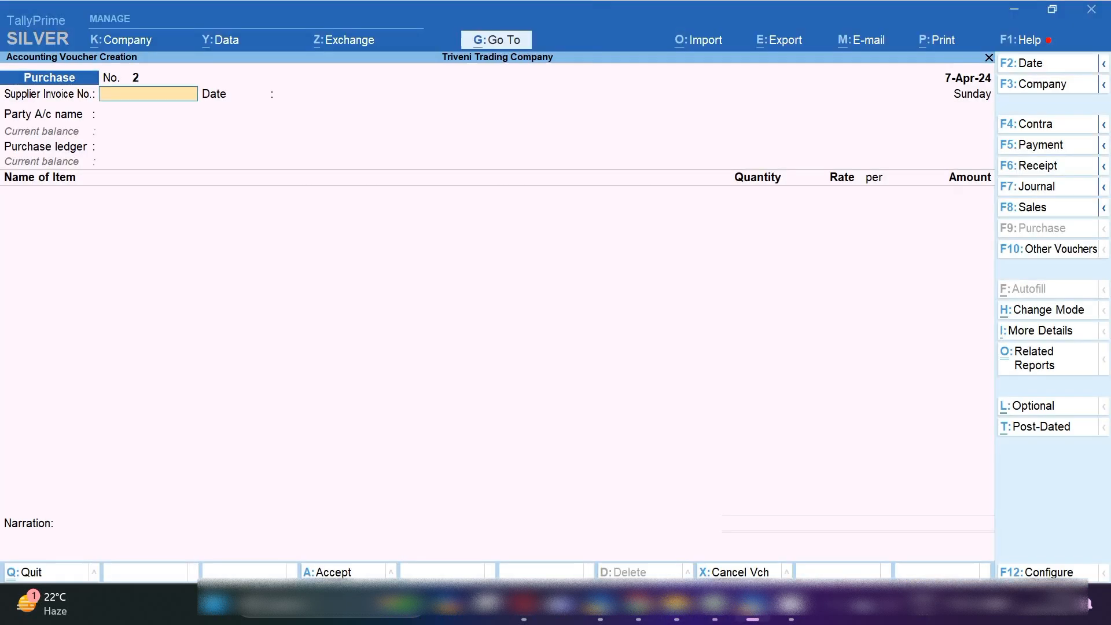
click(1059, 169)
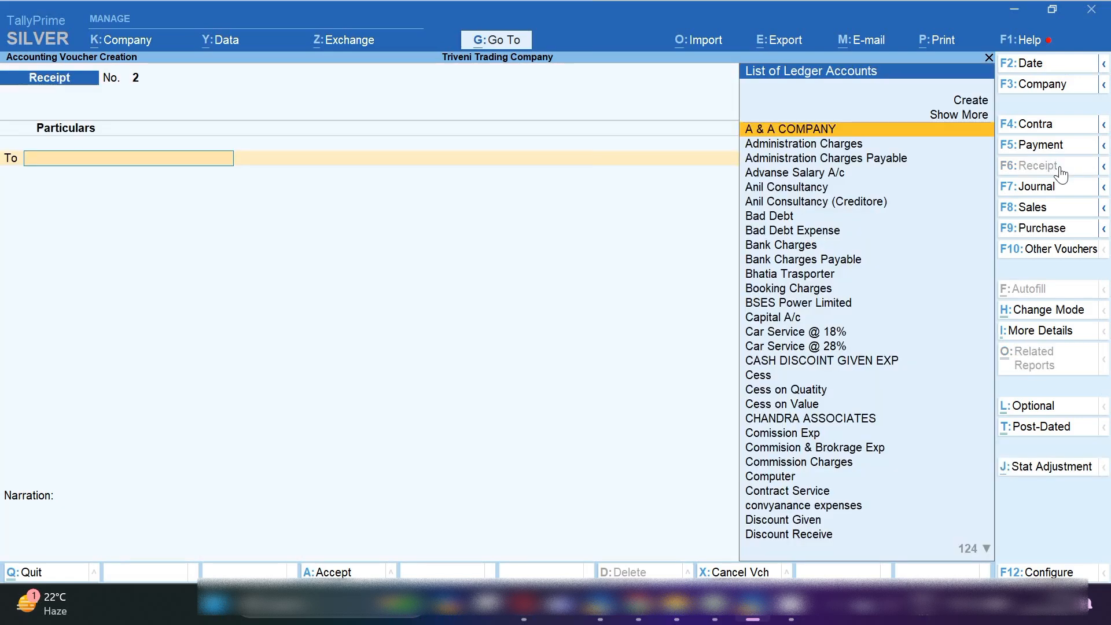
- Credit the customer's ledger with 25,000 and allocate 10,000 of it as Agst Ref to bill 1
text(Viv)
key(Return)
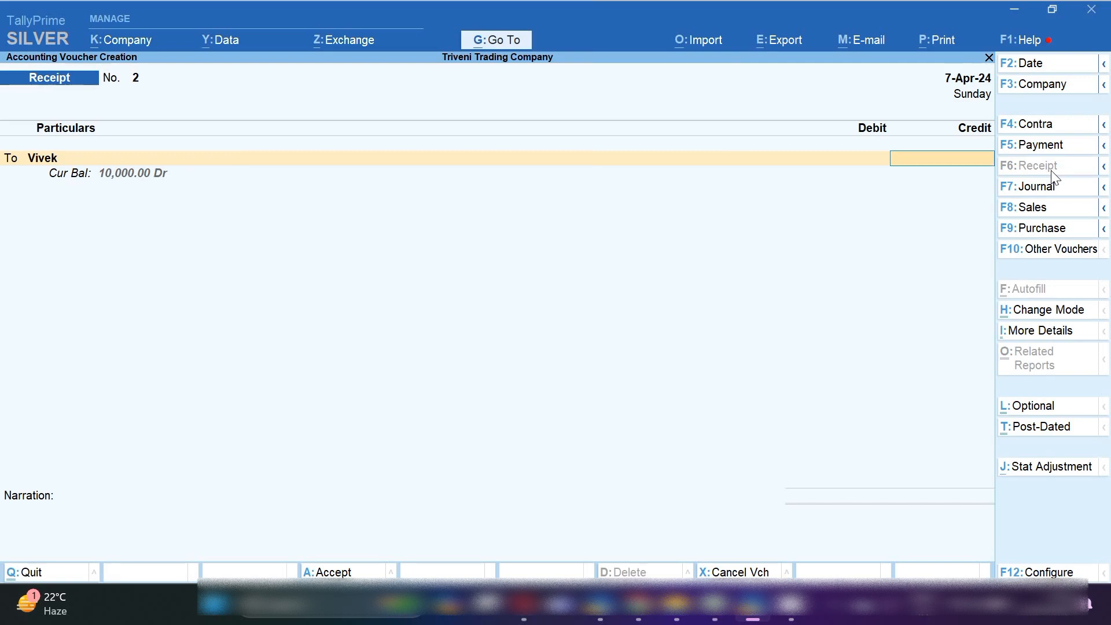
text(25,000)
key(Return)
key(Return)
key(Return)
key(Return)
key(Return)
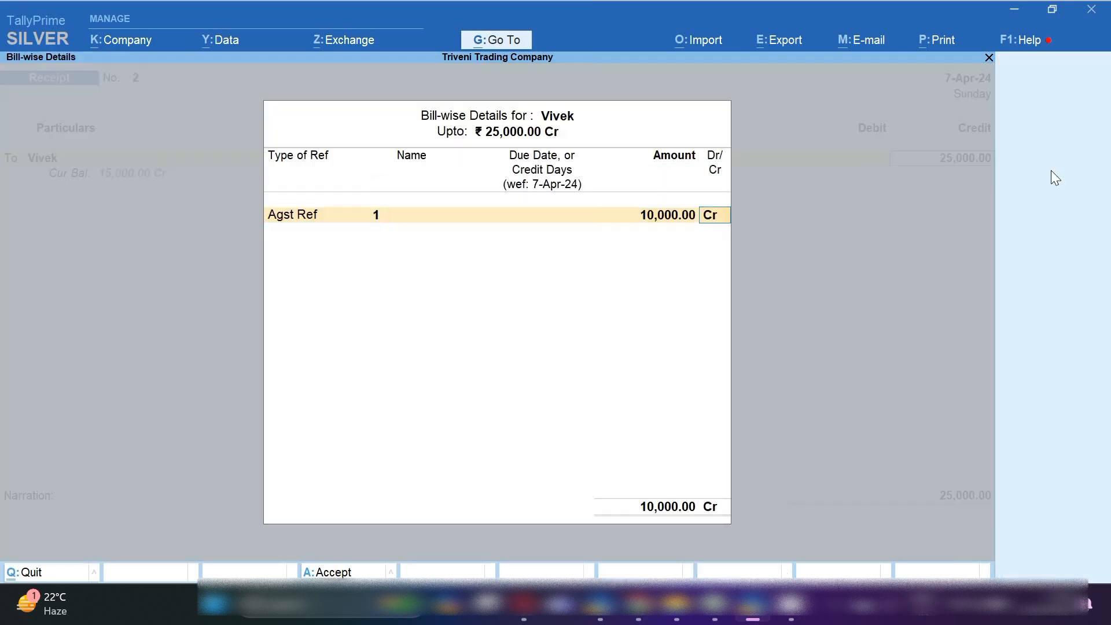
- Allocate the remaining 15,000 of the receipt as New Ref 2 and close the bill-wise details
key(BackSpace)
key(BackSpace)
key(Return)
key(Down)
key(Return)
key(Return)
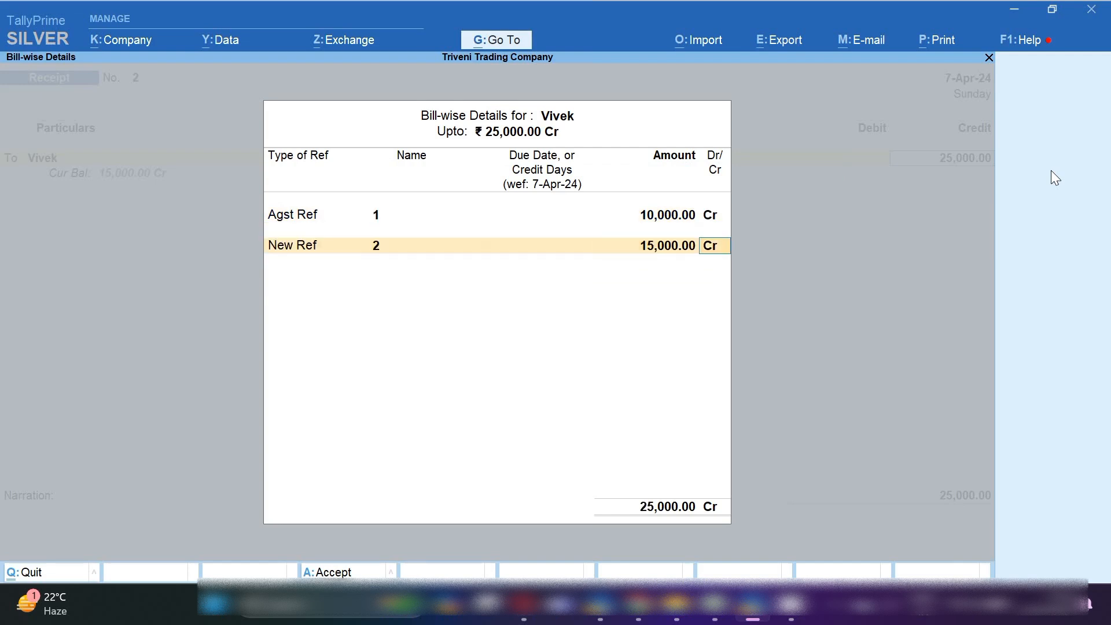
key(Return)
key(Return)
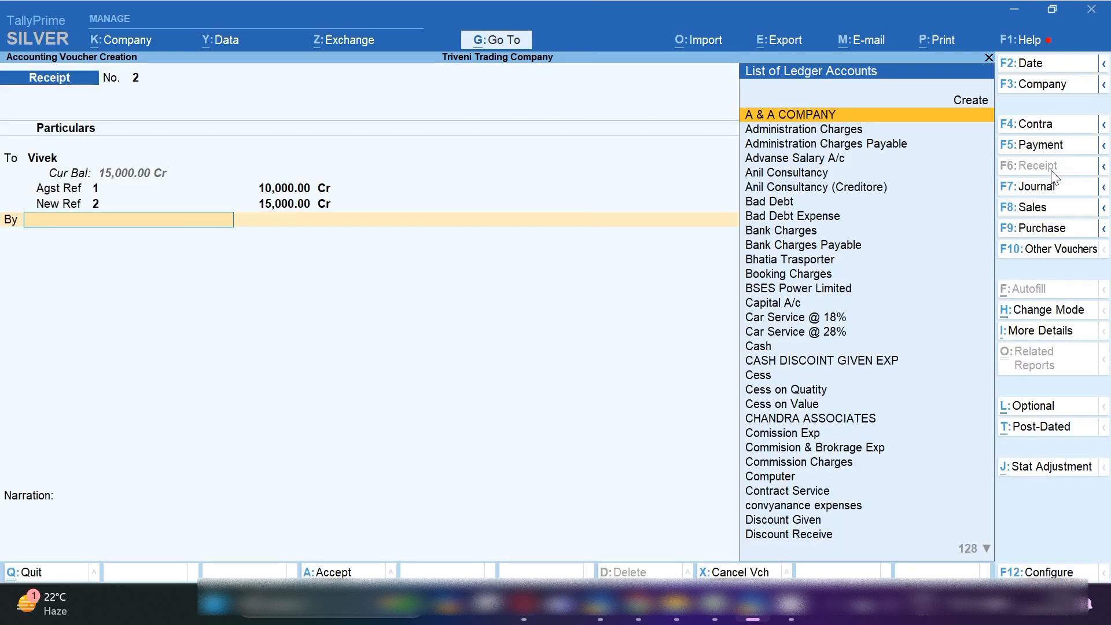
- Debit Sbi Bank with 25,000 as Cheque/DD and save the receipt voucher
text(Sbi)
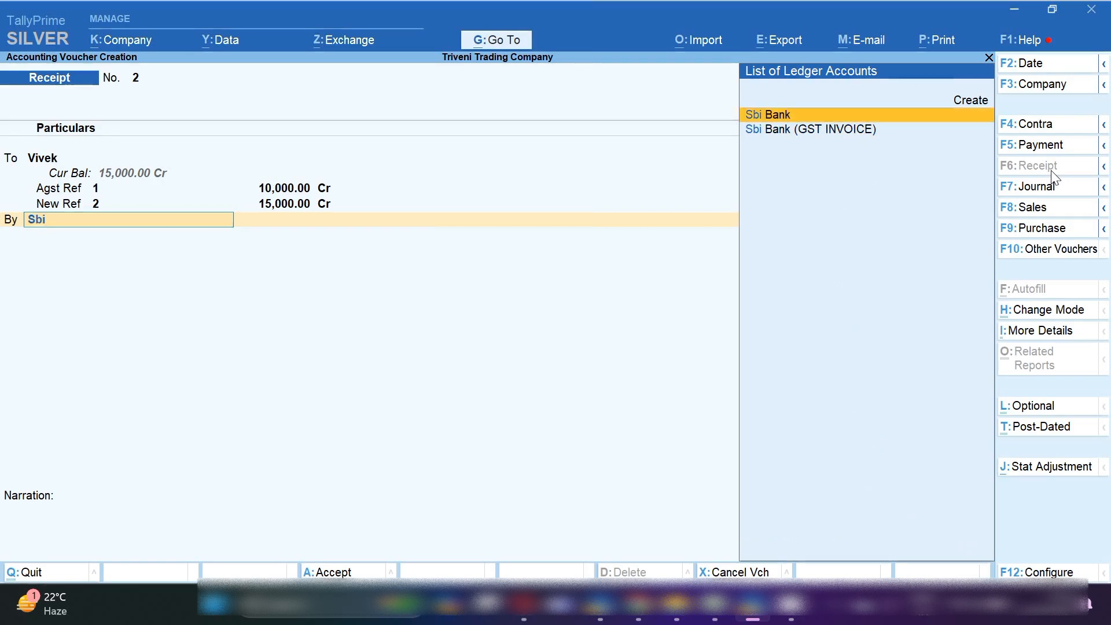
key(Return)
key(Return)
key(Return)
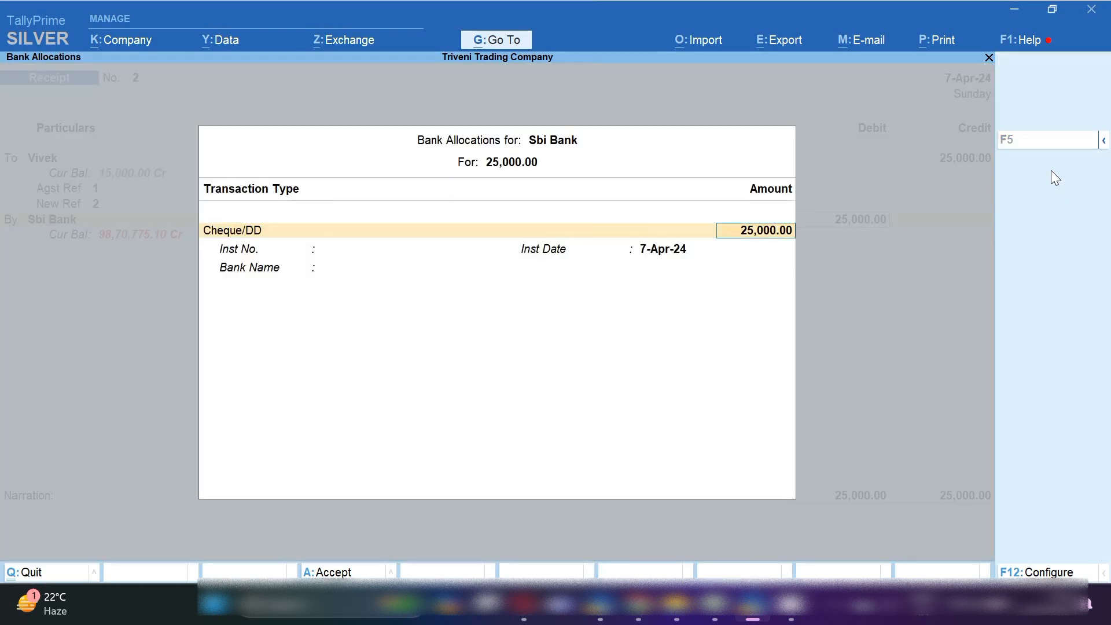
key(Return)
key(Return)
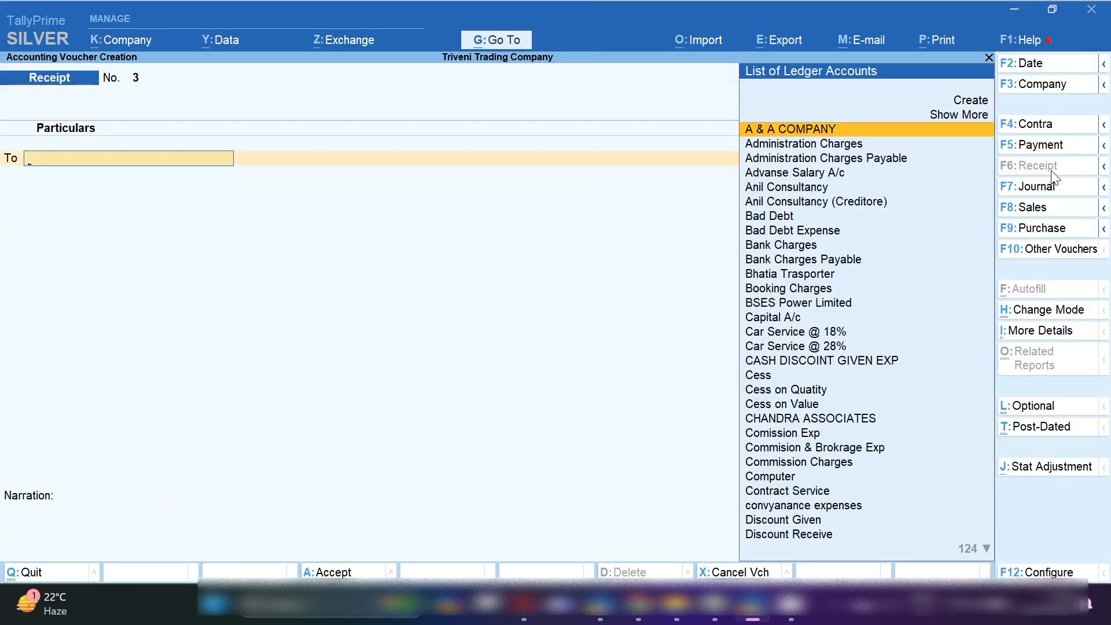
- Select the Apr-20 transaction row in the Excel worksheet, and switch back to TallyPrime to start a payment voucher
click(721, 614)
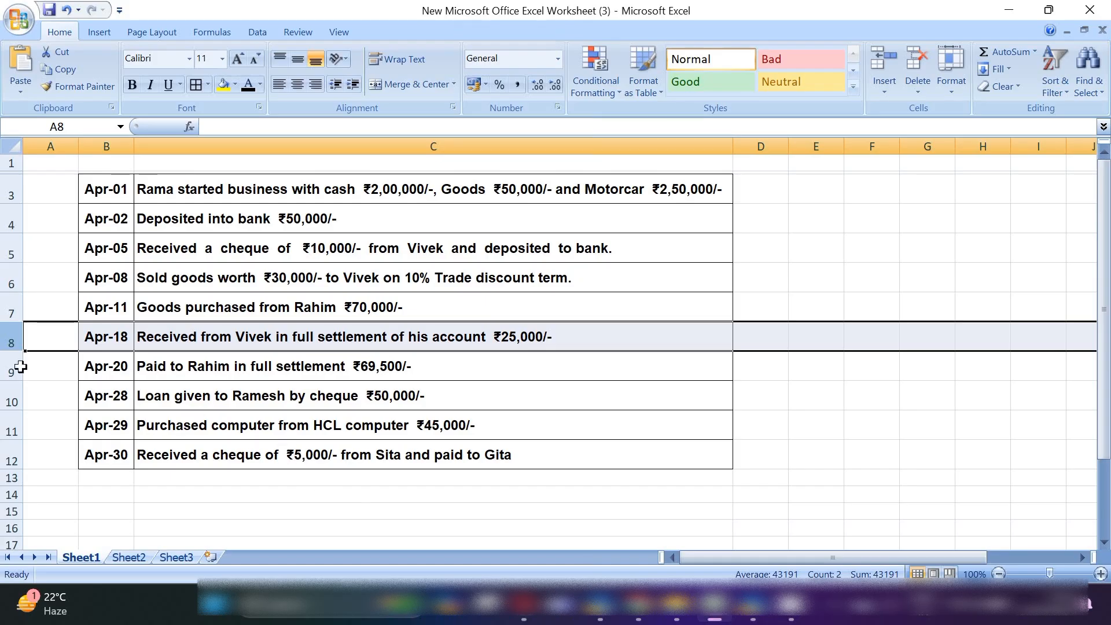
click(3, 370)
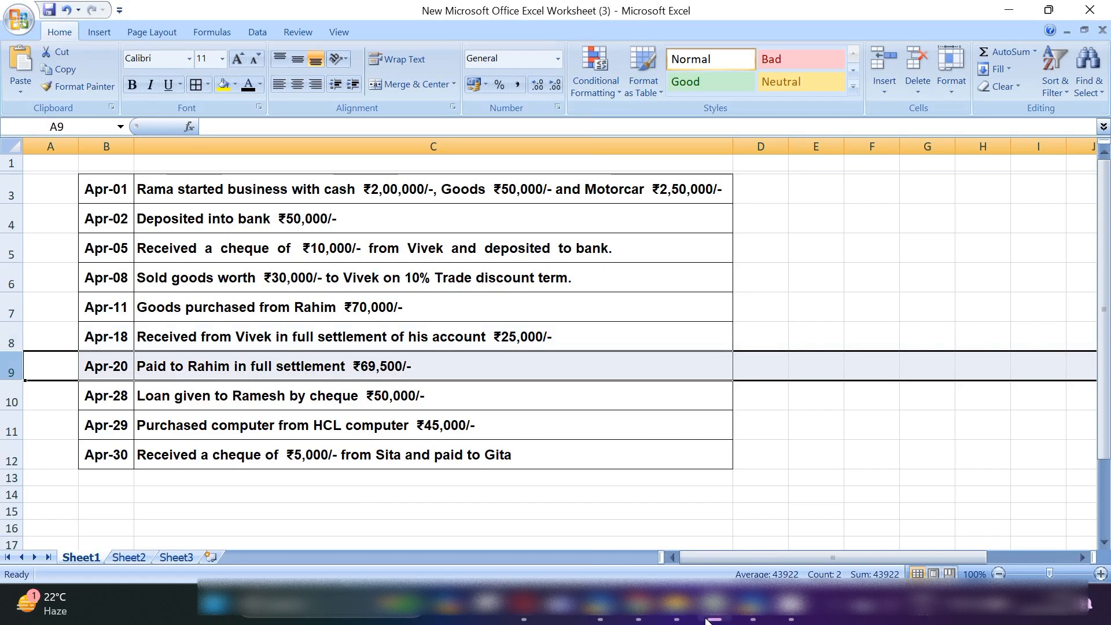
mouse_move(716, 617)
click(752, 617)
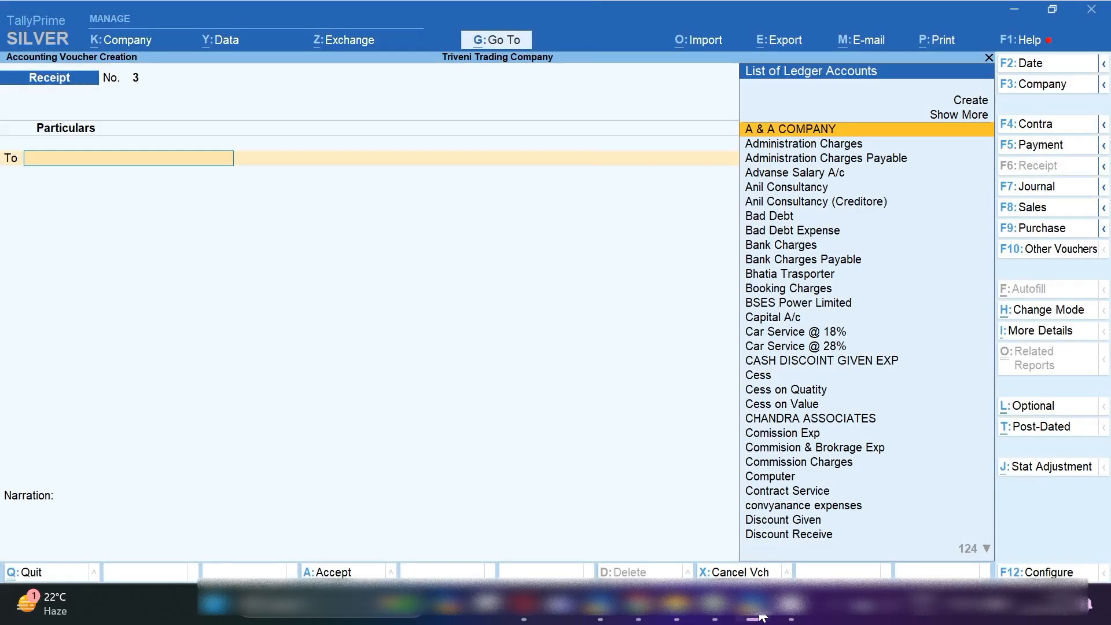
click(1047, 146)
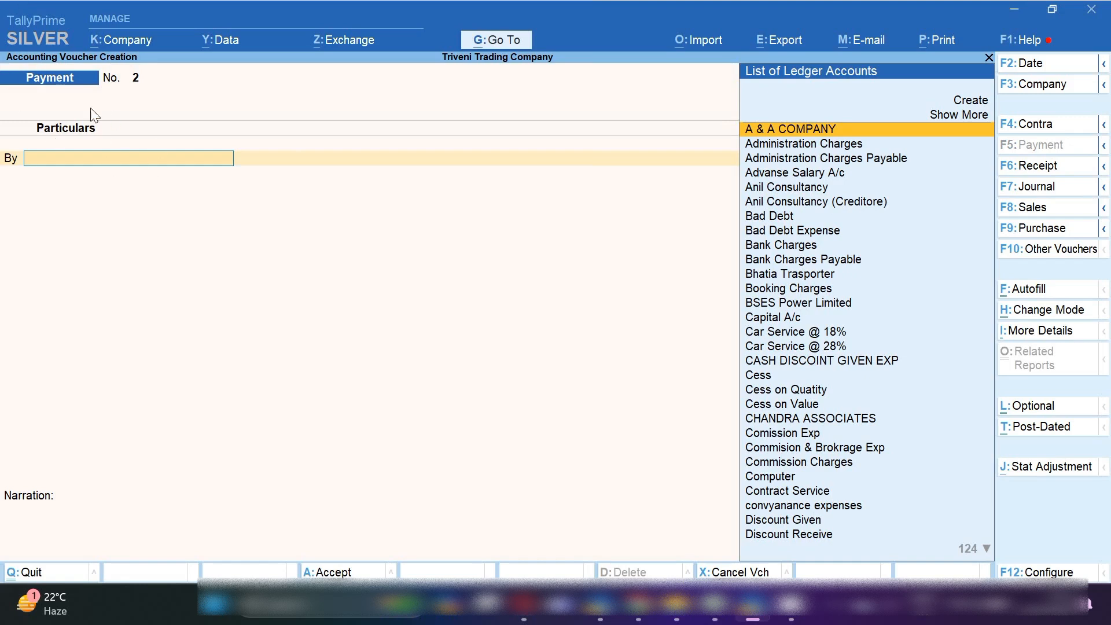
- Date the payment voucher 8-4-2024 and debit the supplier's ledger with 69,500
key(F2)
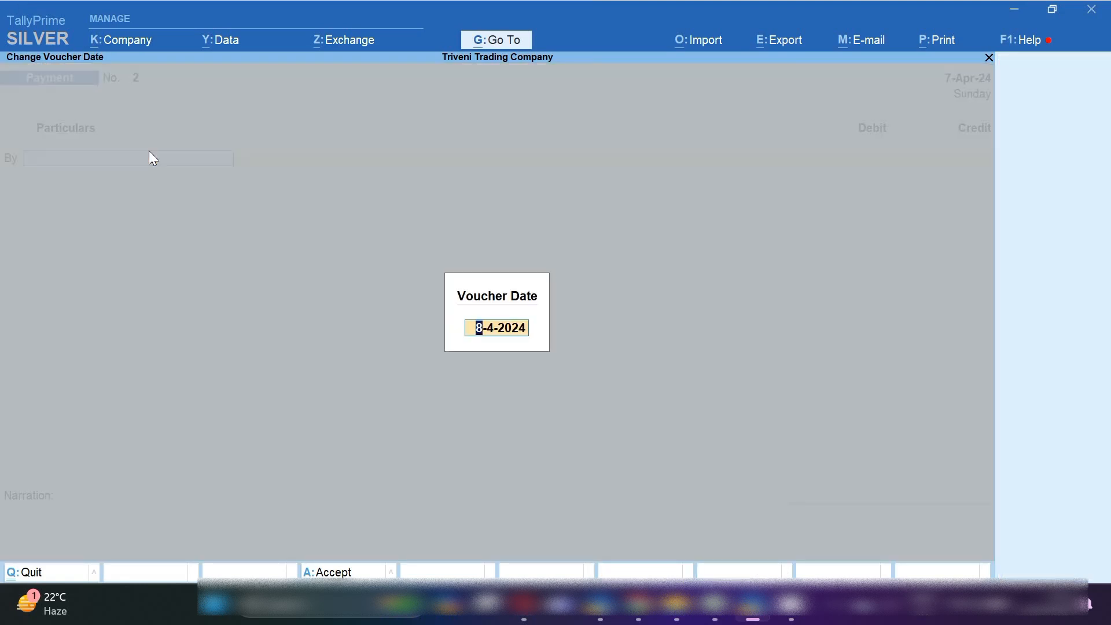
key(Return)
text(R)
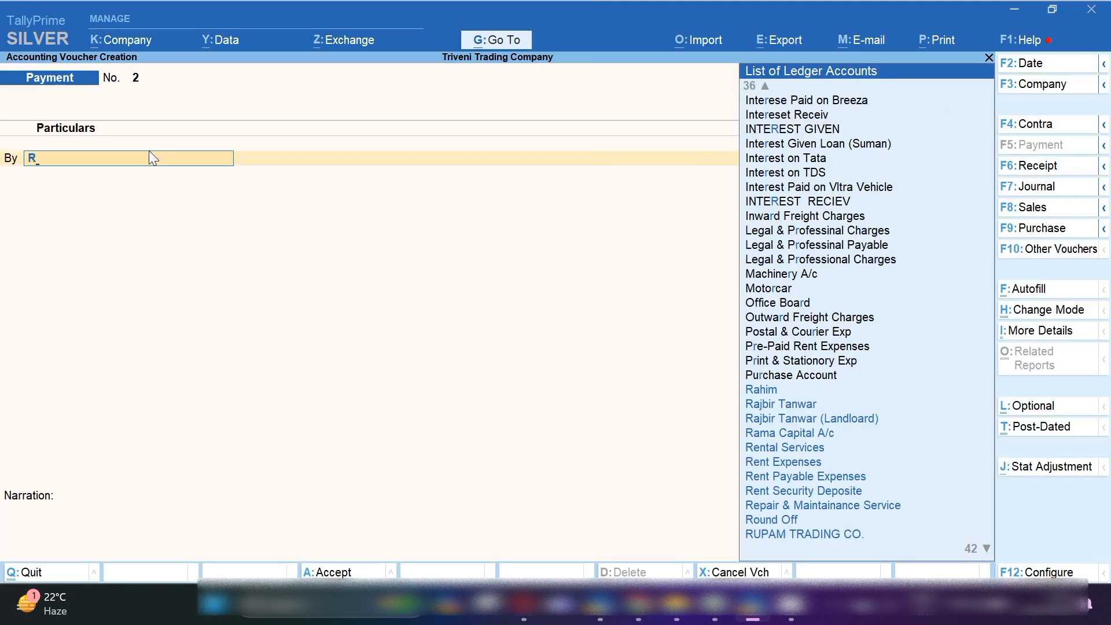
text(ahim)
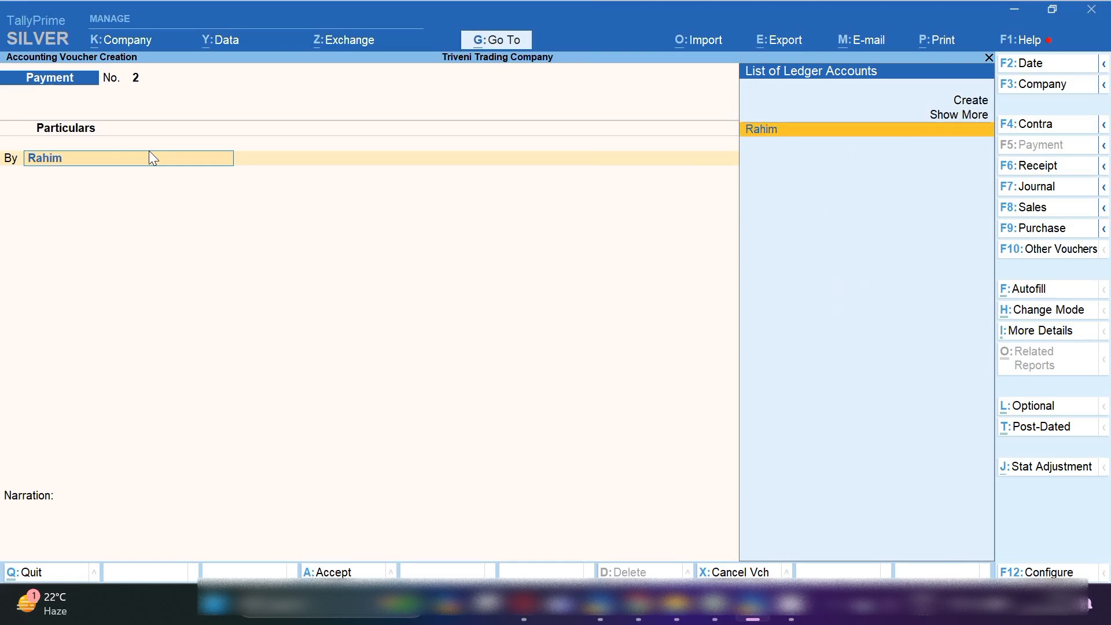
key(Return)
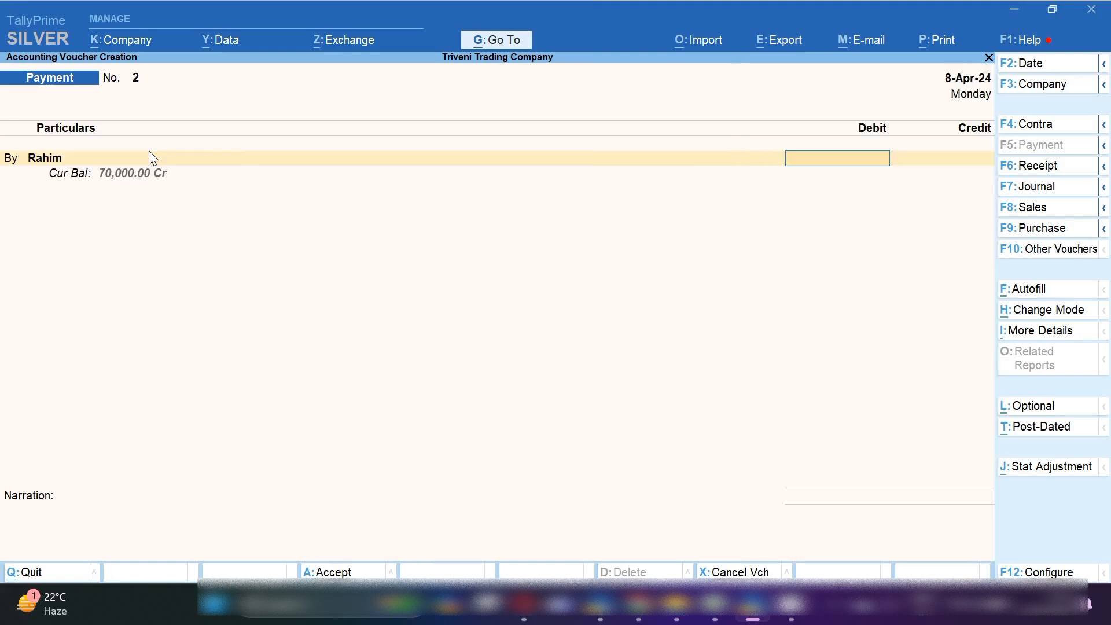
text(69,500)
key(Return)
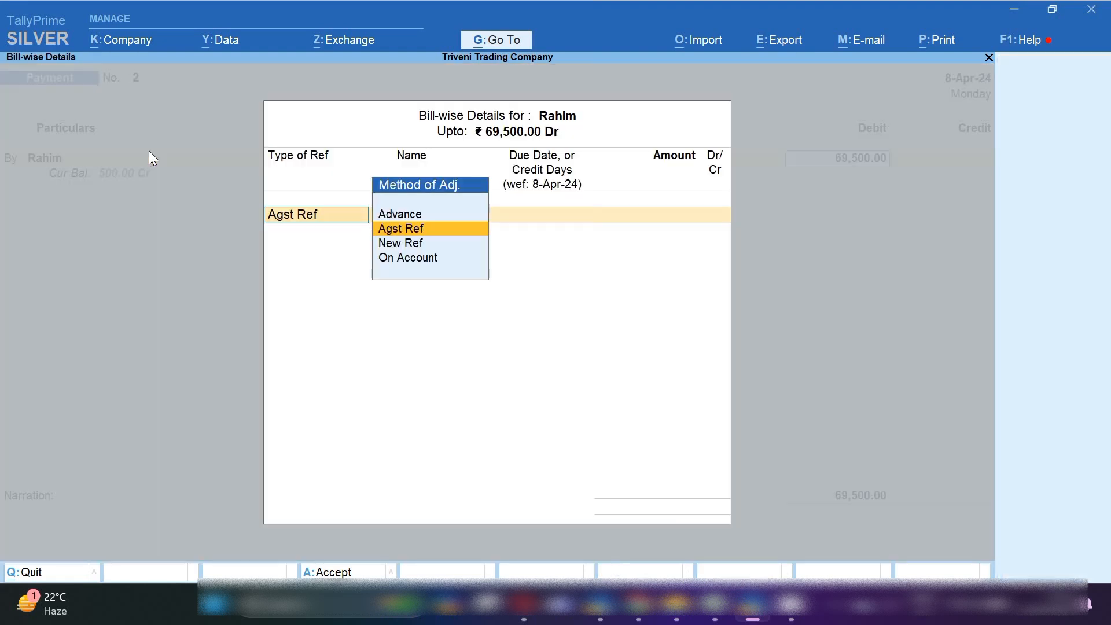
- Allocate the full 69,500 as Agst Ref to the supplier's existing purchase bill
key(Return)
key(Return)
key(Return)
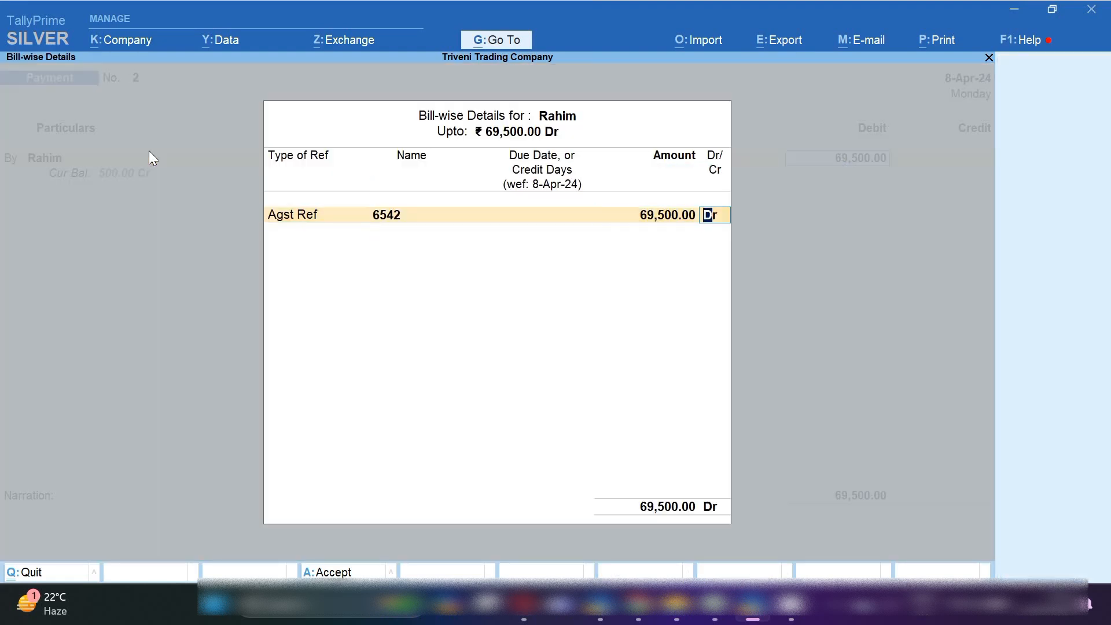
key(Return)
key(Return)
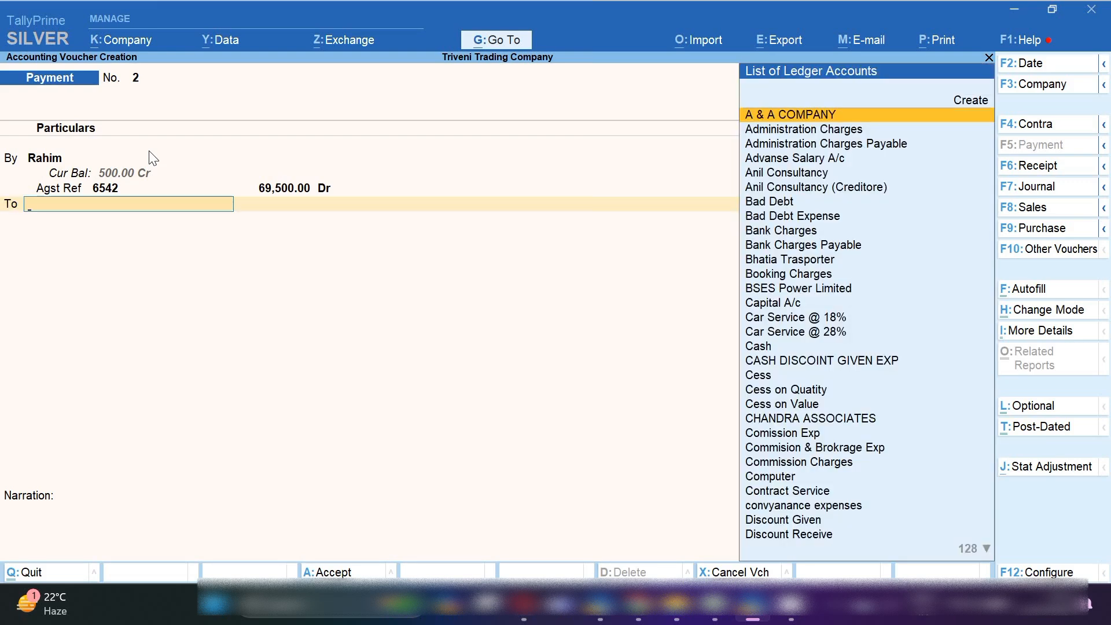
- Credit Sbi Bank with 69,500 as Cheque, leave the instrument number blank and save the payment voucher
text(S)
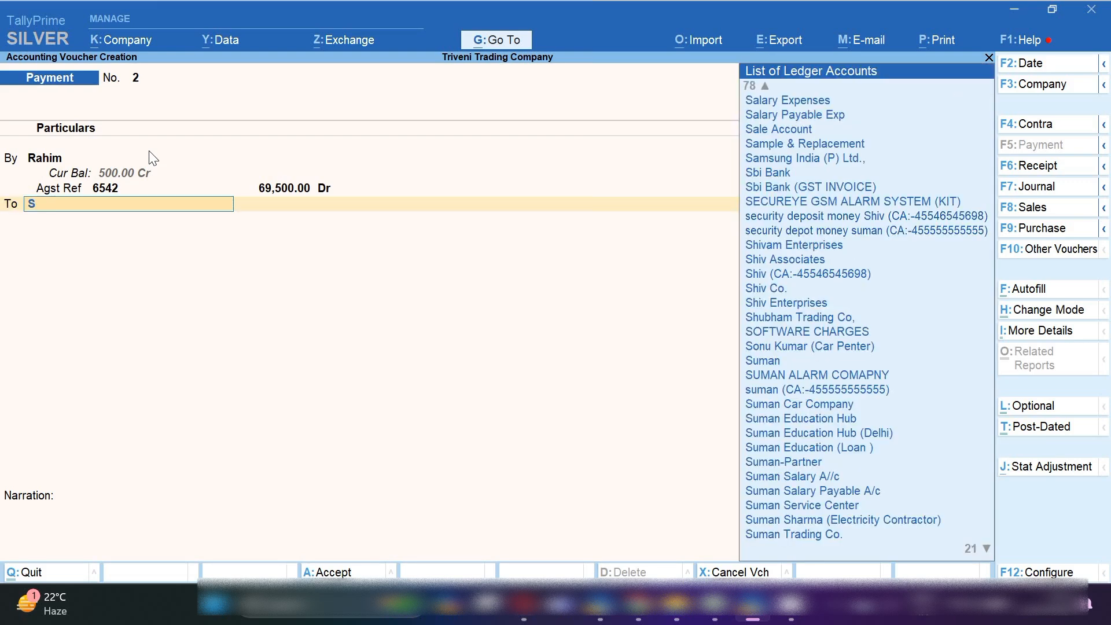
text(bi)
key(Return)
key(Return)
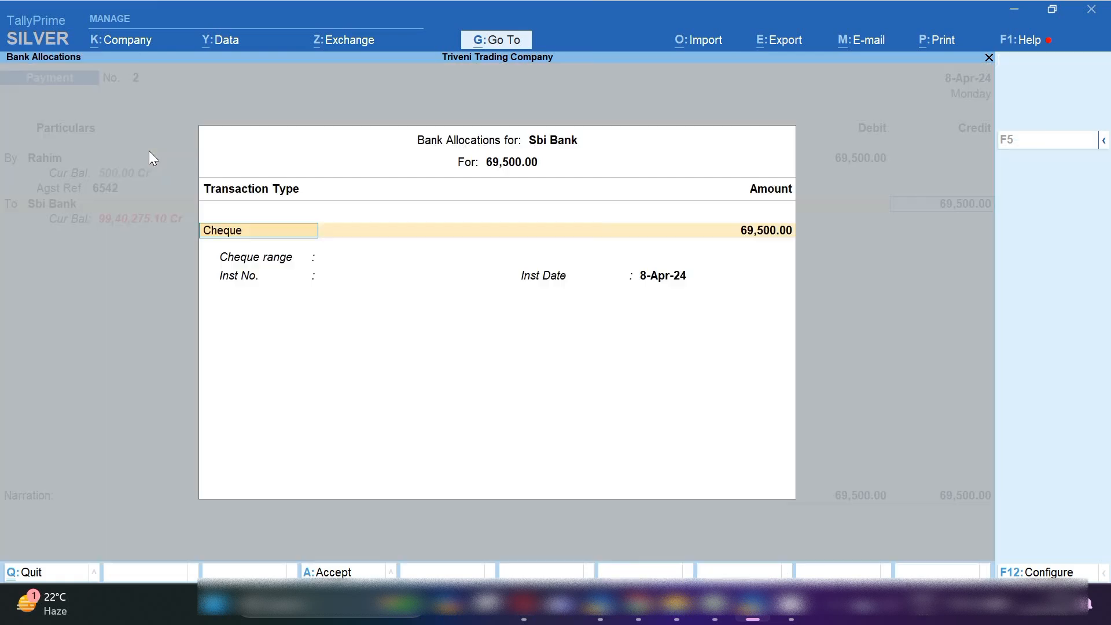
key(Return)
key(Return)
key(Return)
key(Return)
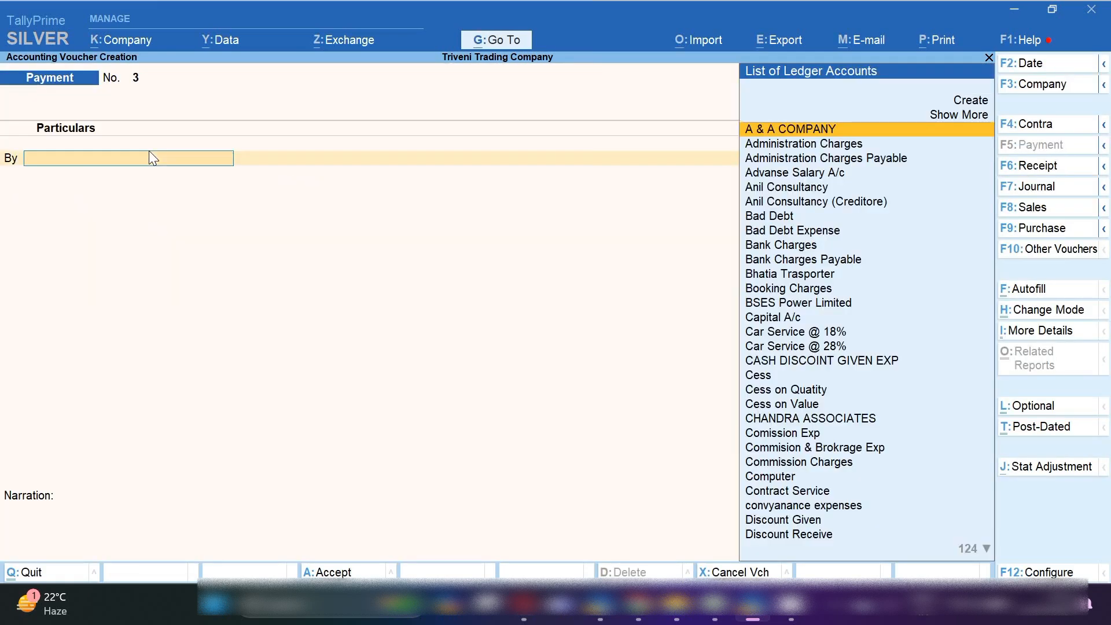
- Select the Apr-28 loan transaction row in the Excel worksheet and switch back to the payment voucher in TallyPrime
click(714, 605)
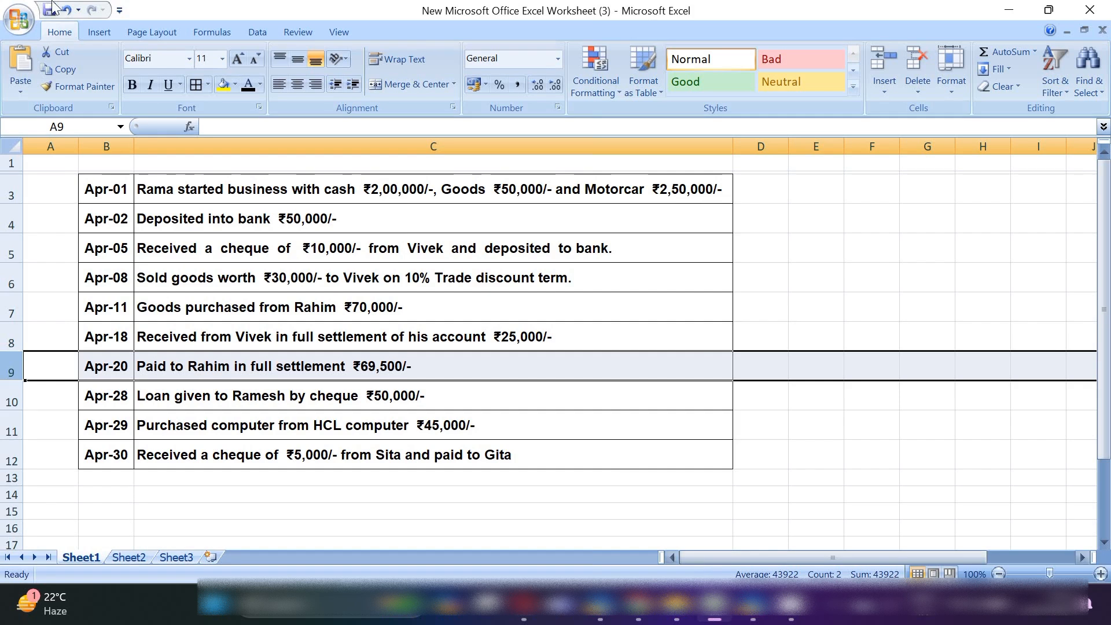
click(11, 400)
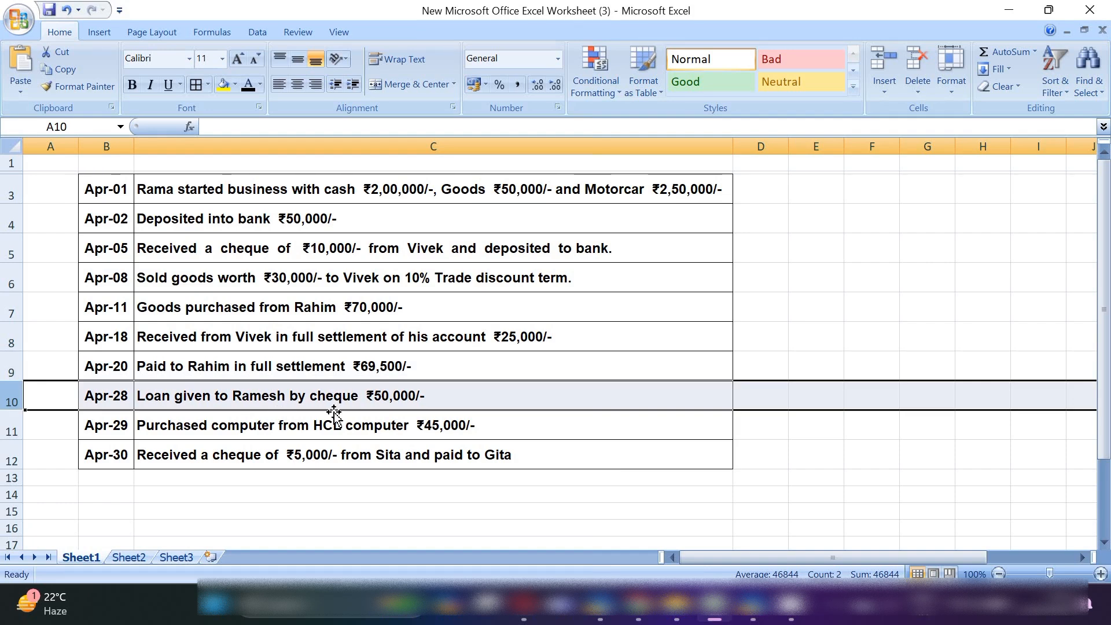
key(alt+Tab)
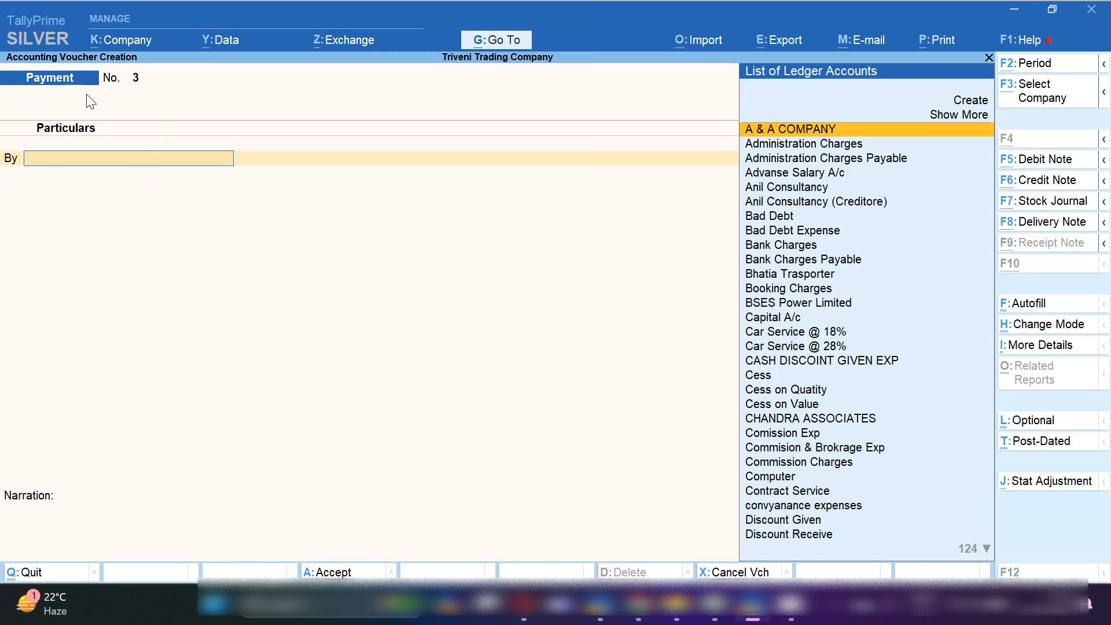
- Create a loan ledger in the borrower's name under Unsecured Loans without interest calculation, as the payment's debit account
key(alt+c)
text(Ramesh)
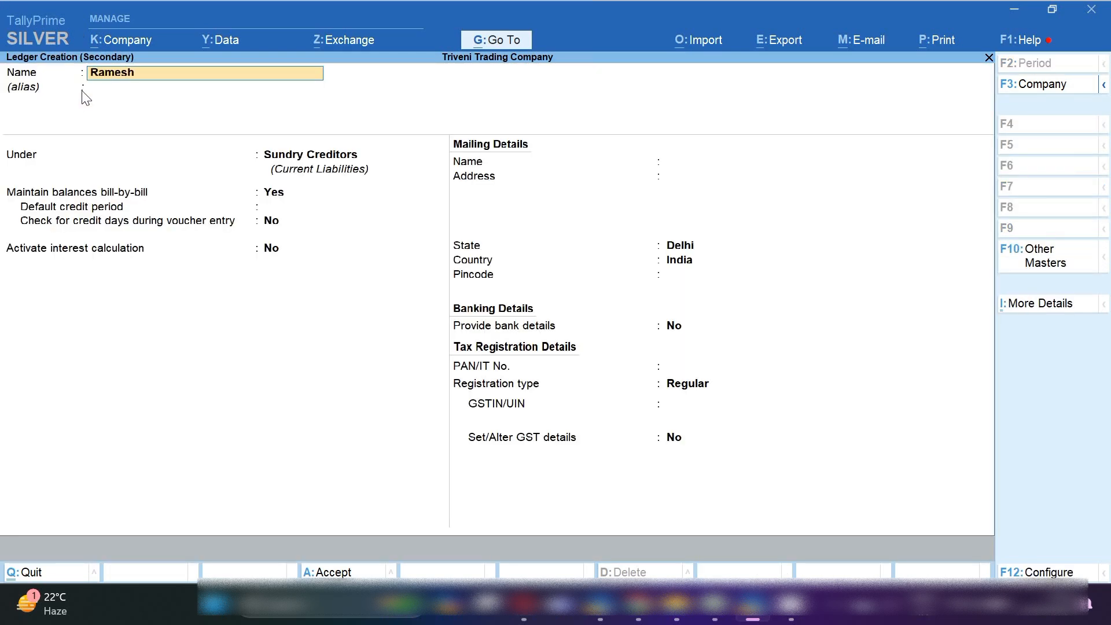
text( Loan)
key(Return)
key(Return)
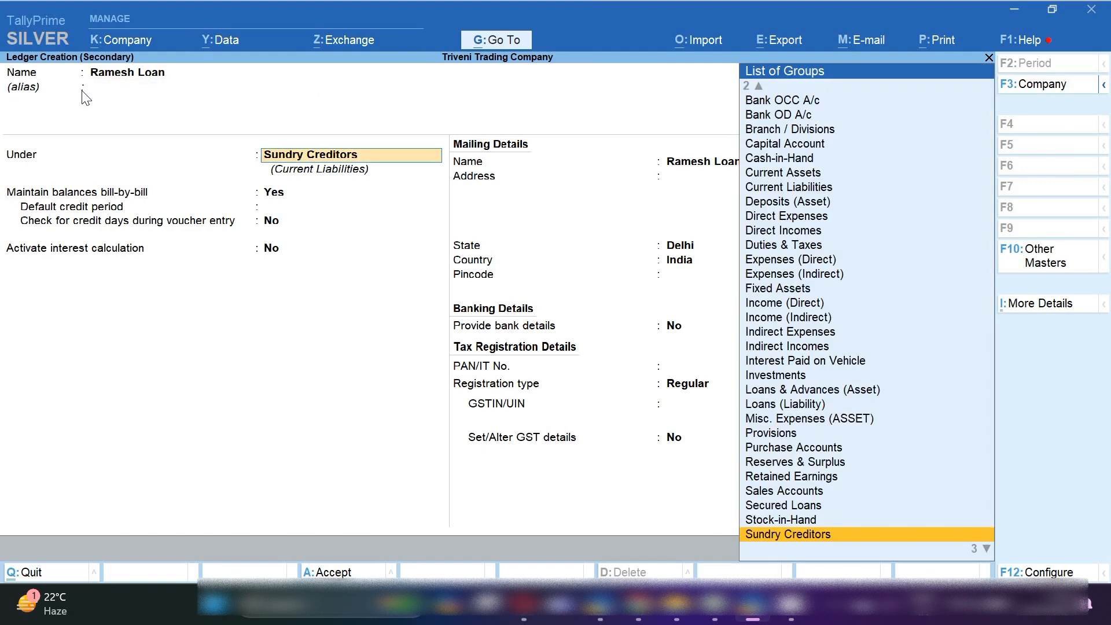
text(Un)
key(Return)
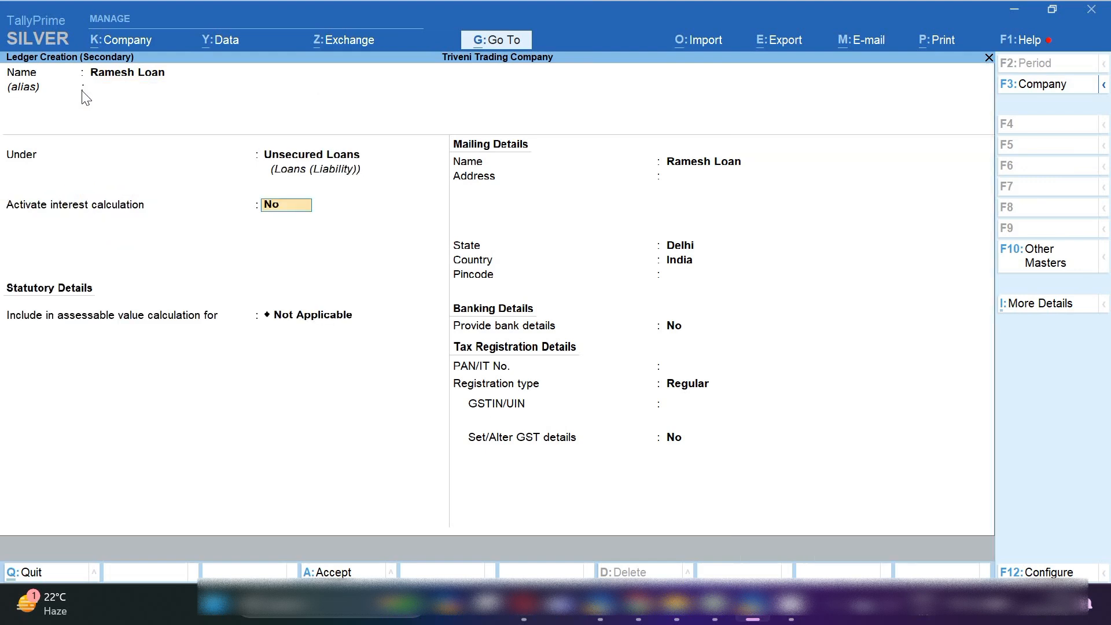
key(Return)
key(ctrl+a)
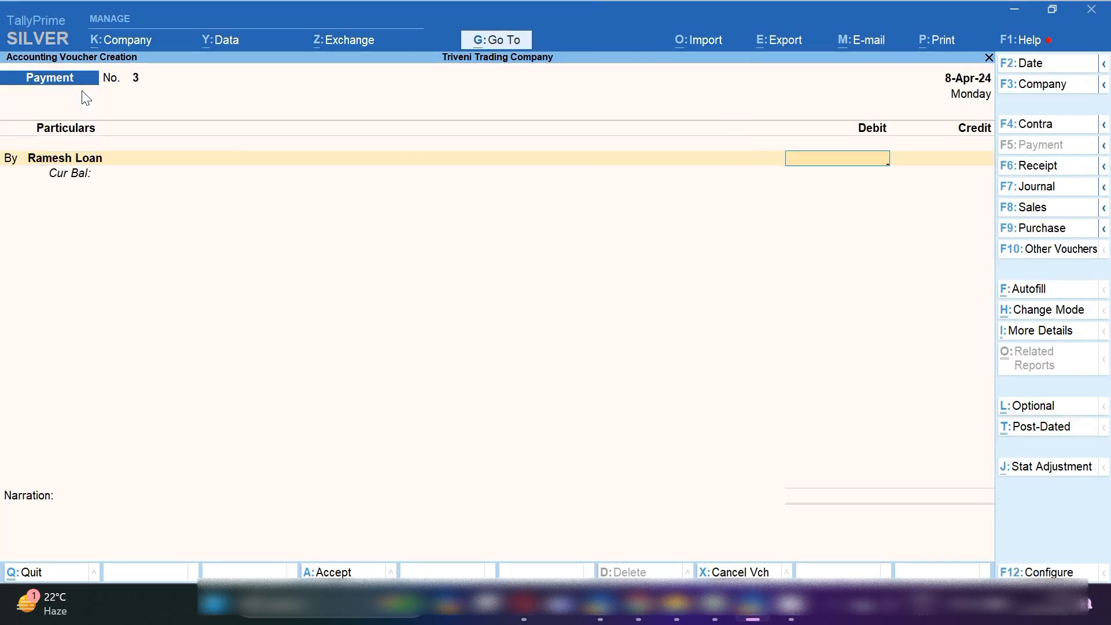
- Debit the borrower's loan ledger with 50,000, credit Sbi Bank with the same amount and save the payment voucher
text(50,000)
key(Return)
text(S)
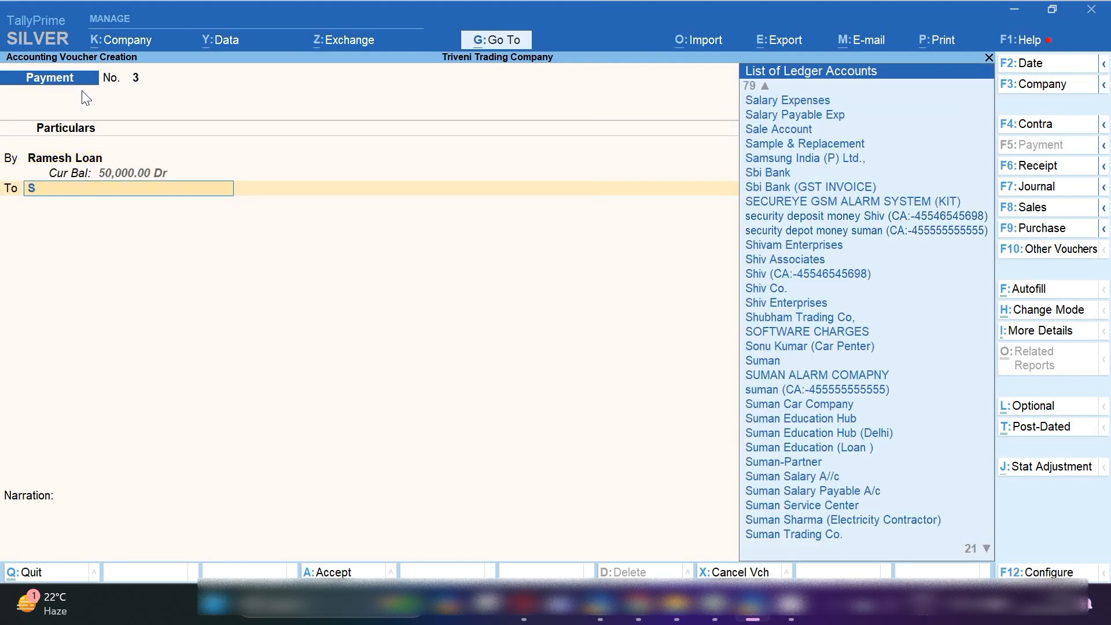
text(bi)
key(Return)
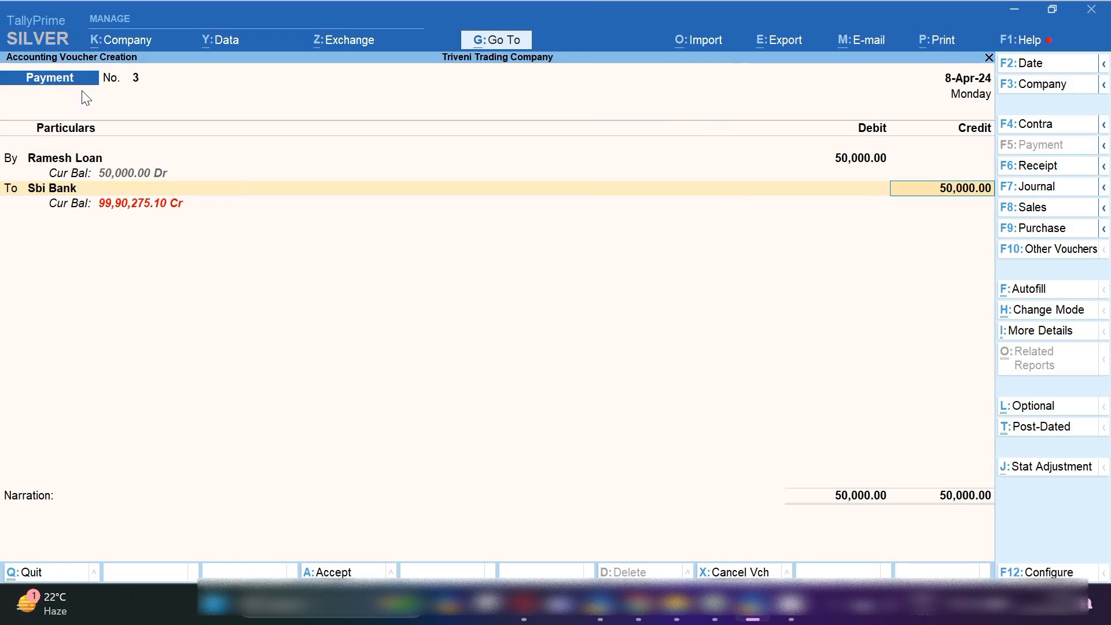
key(Return)
key(Return)
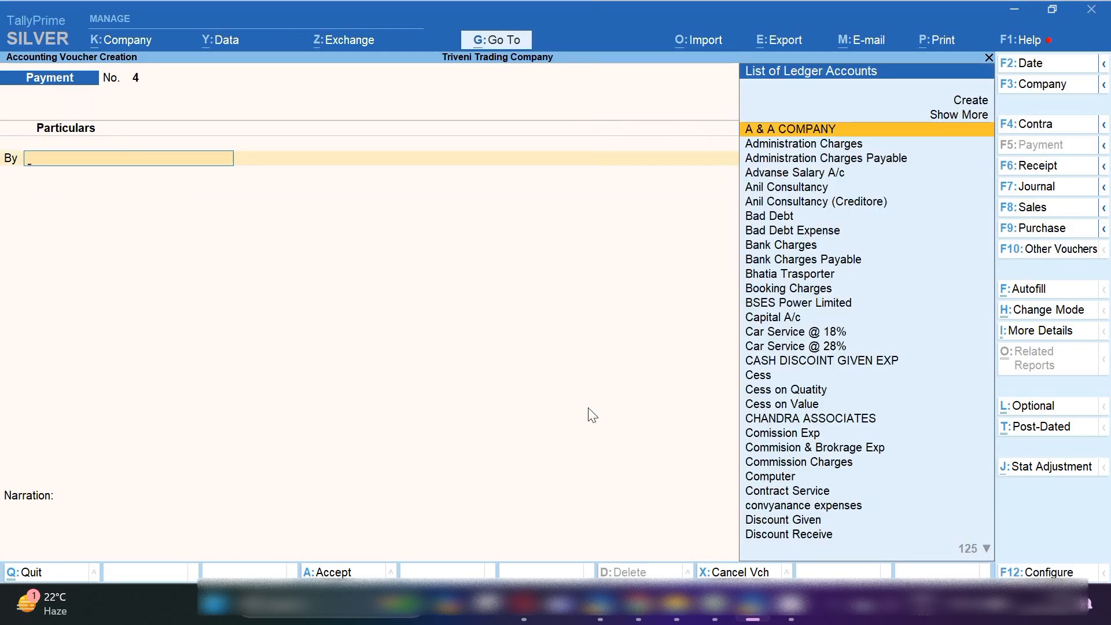
- In the Excel worksheet, select the Apr-29 computer purchase, highlight the supplier name HCL computer and switch back to TallyPrime
click(714, 605)
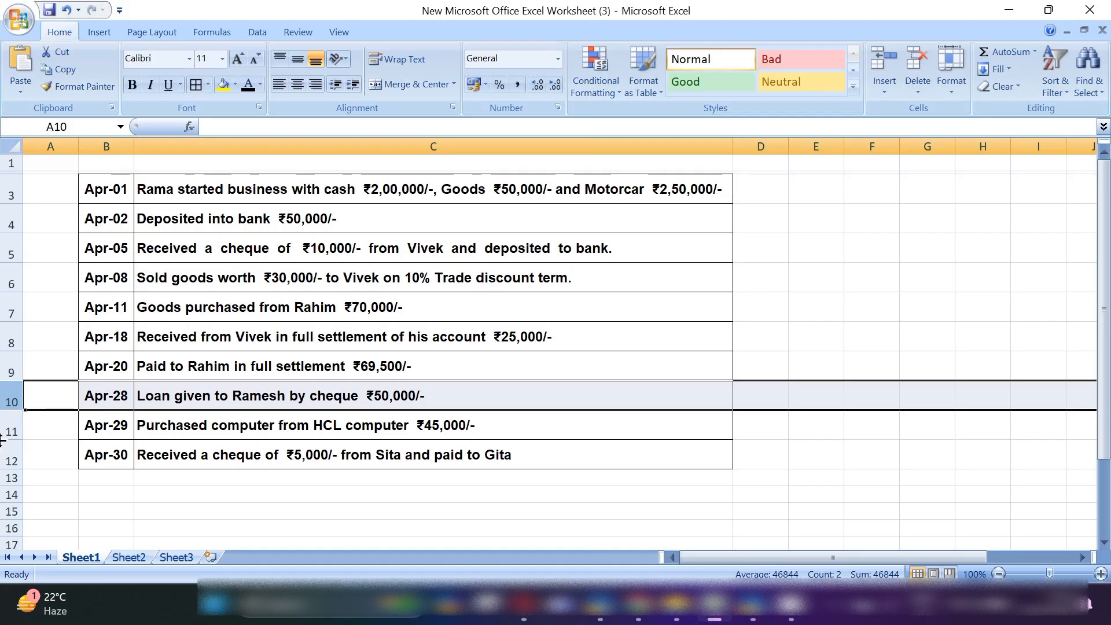
click(17, 429)
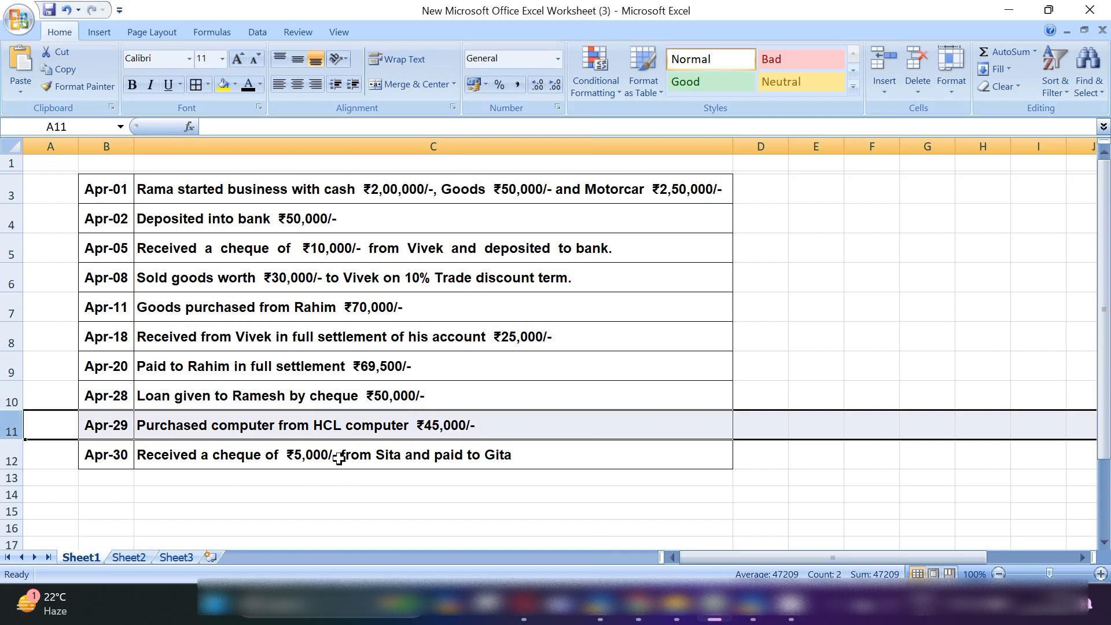
click(363, 433)
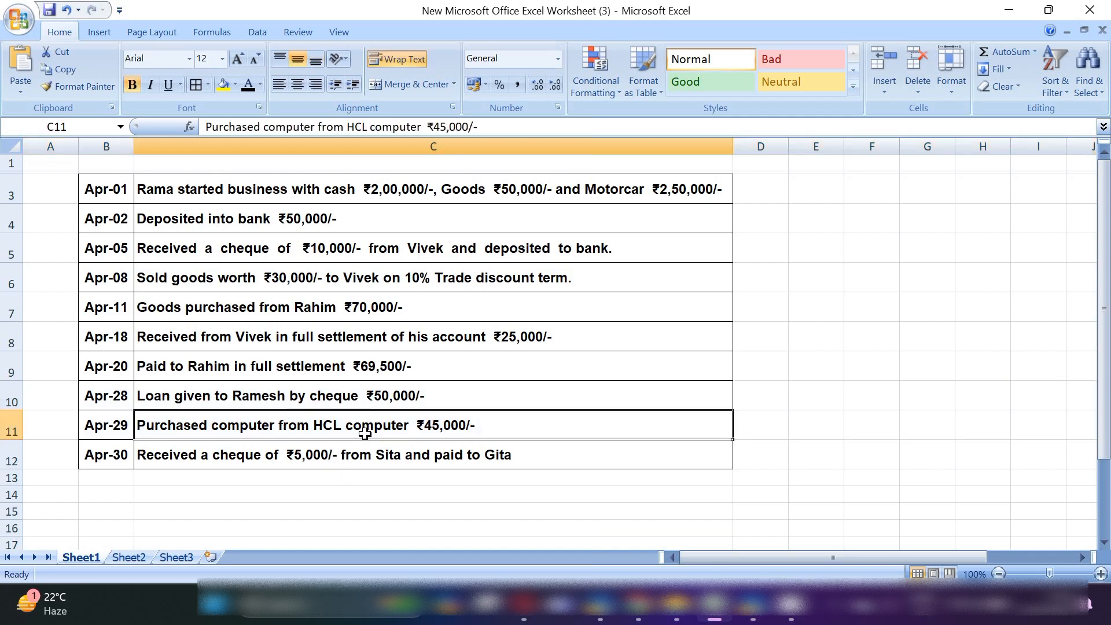
drag(346, 128, 420, 128)
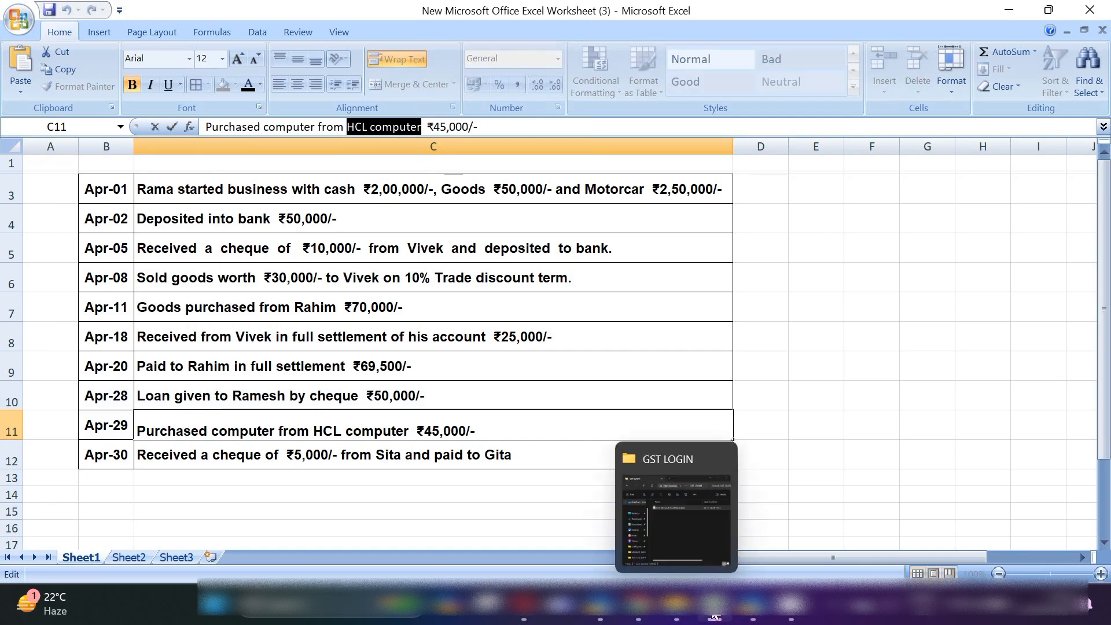
click(752, 605)
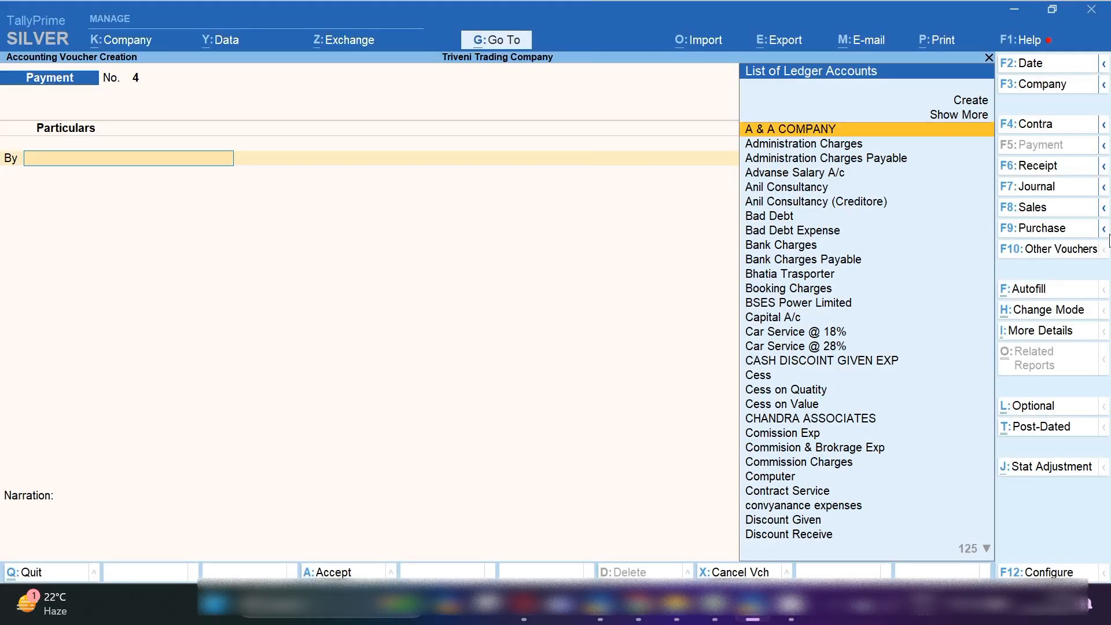
- Start a purchase voucher dated 28-4-24 with supplier invoice number 1234, keeping the voucher date as invoice date
click(1042, 229)
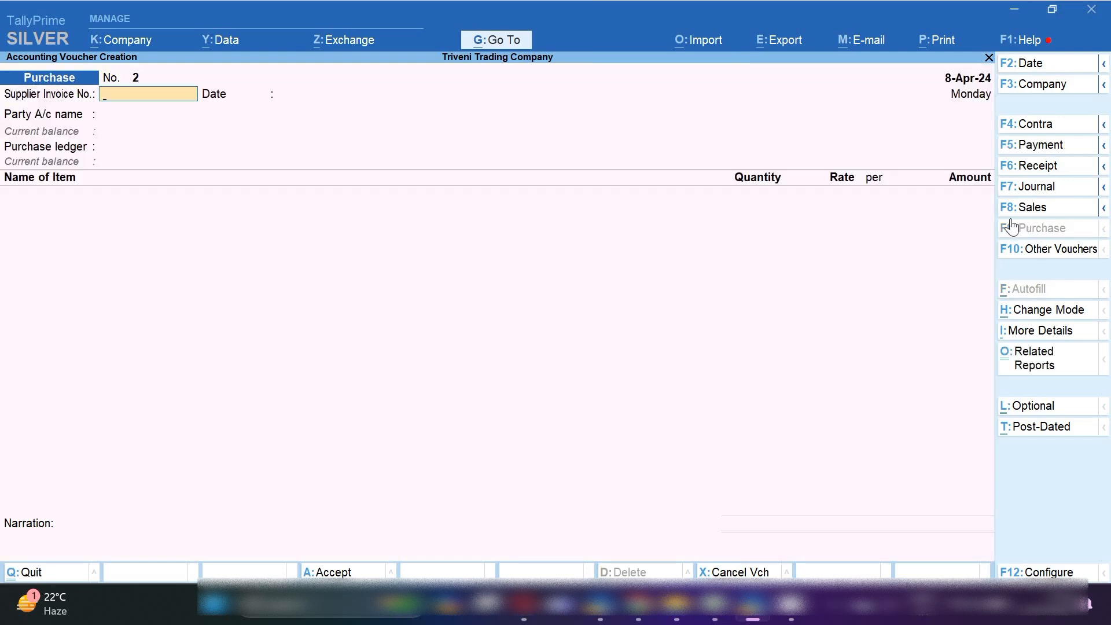
key(F2)
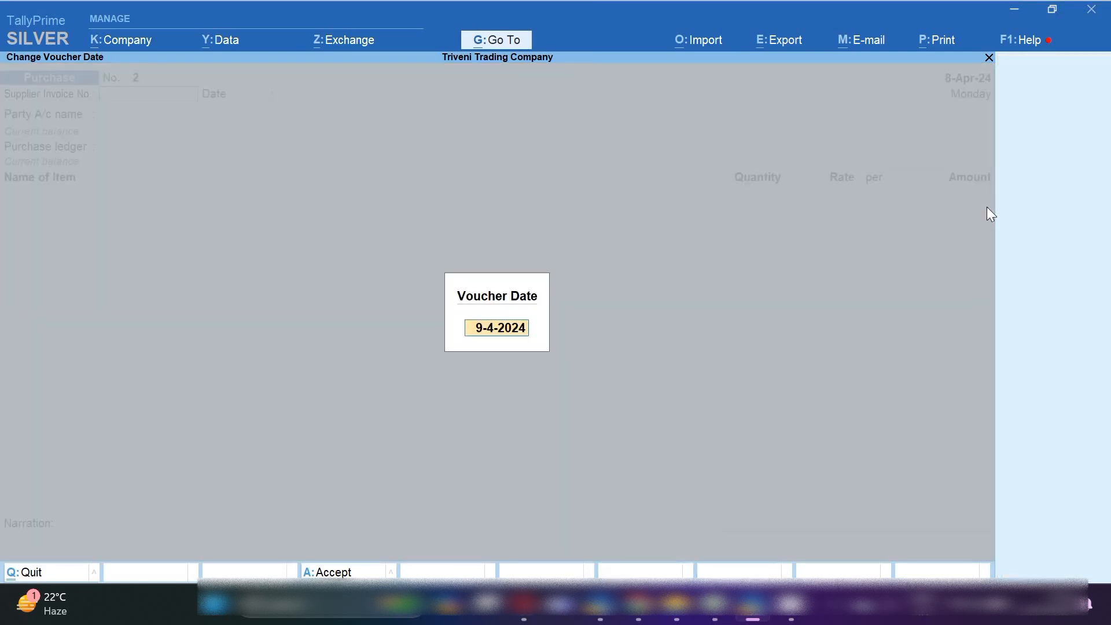
text(28.4.24)
key(Return)
text(1234)
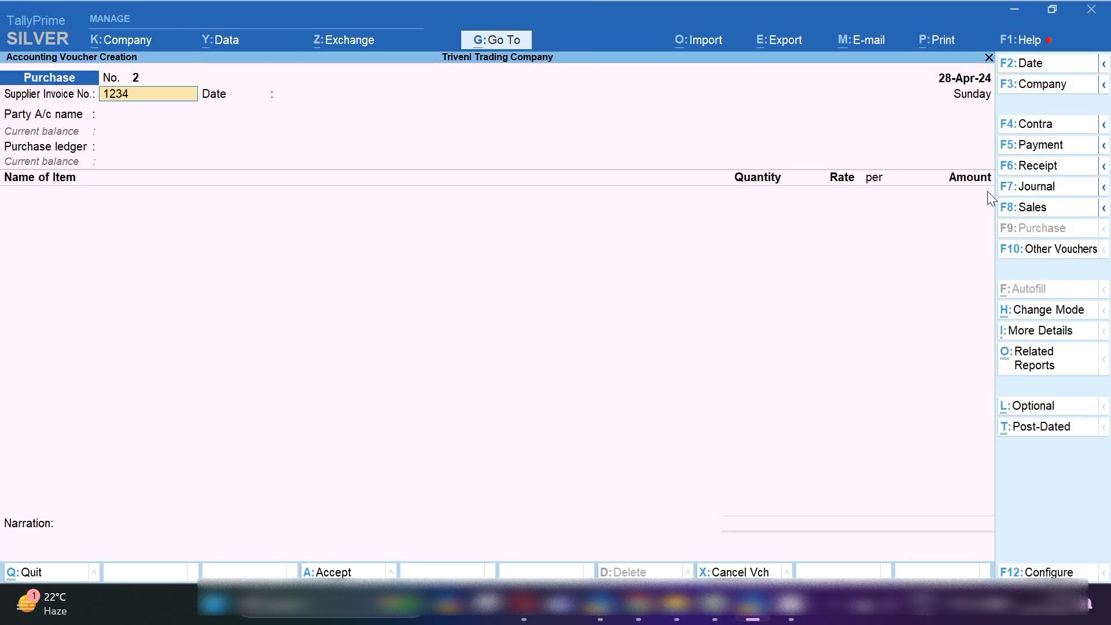
key(Return)
key(Return)
- Create the party ledger HCL computer under Sundry Creditors with bill-by-bill balances, keeping all other defaults
key(alt+c)
text(HCL computer)
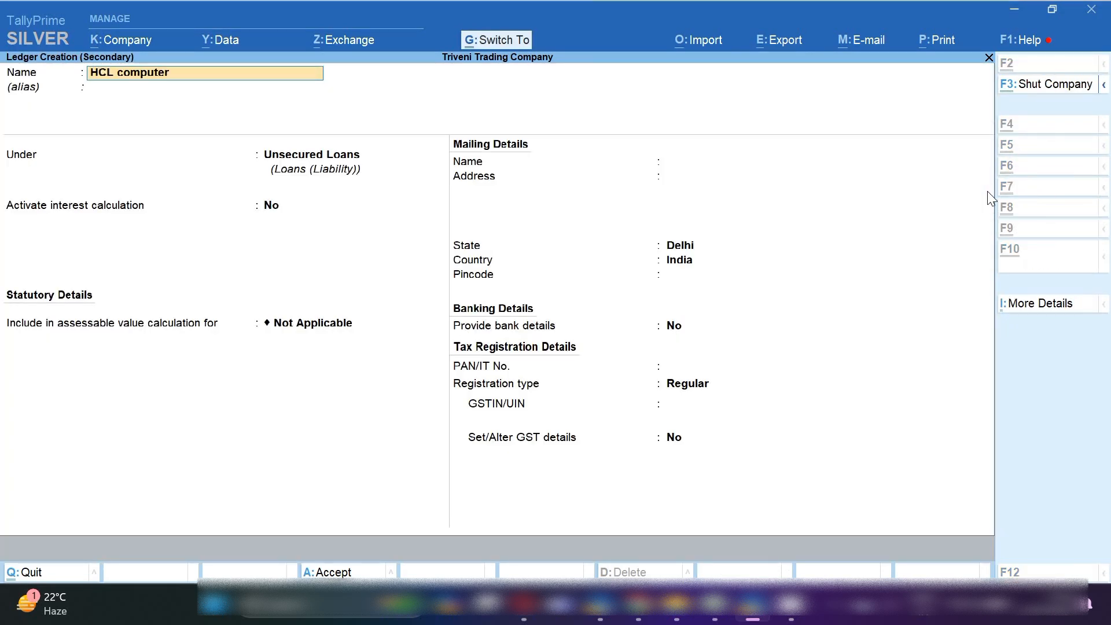
key(Return)
text(Sun)
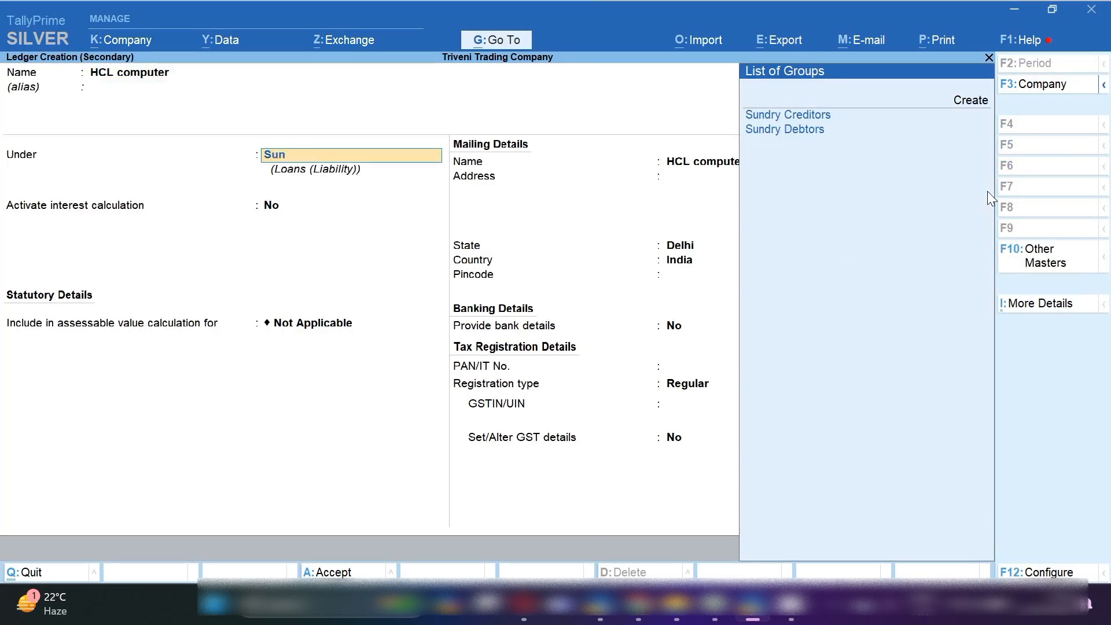
key(Return)
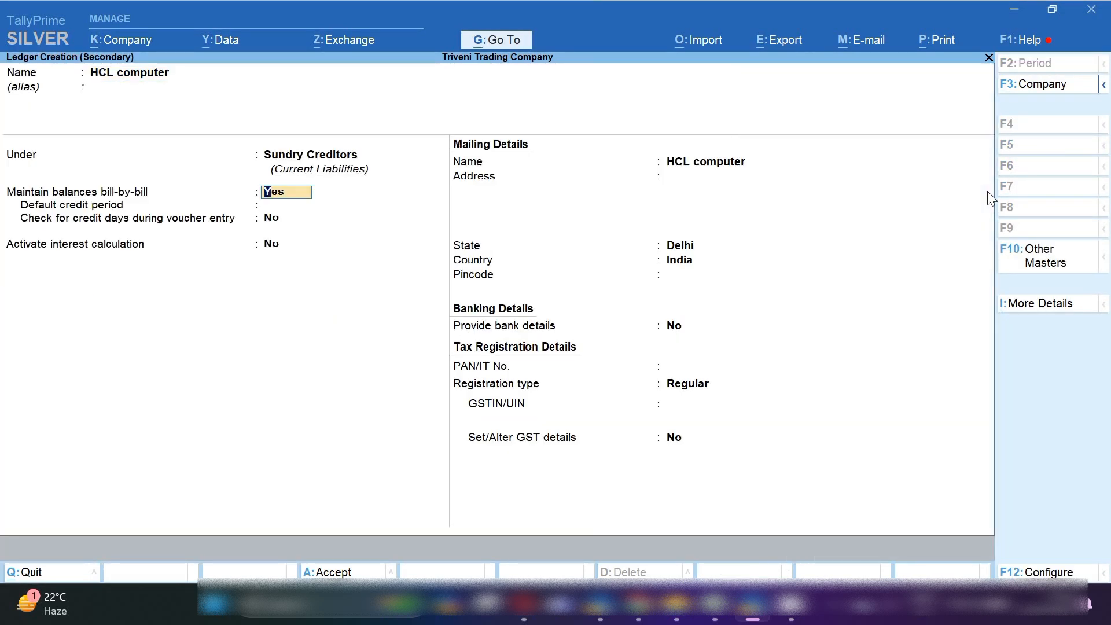
key(Return)
key(Return)
key(Return)
key(Return)
key(Return)
key(Return)
key(Return)
key(Return)
key(Return)
key(Return)
key(Return)
key(Return)
key(Return)
key(Return)
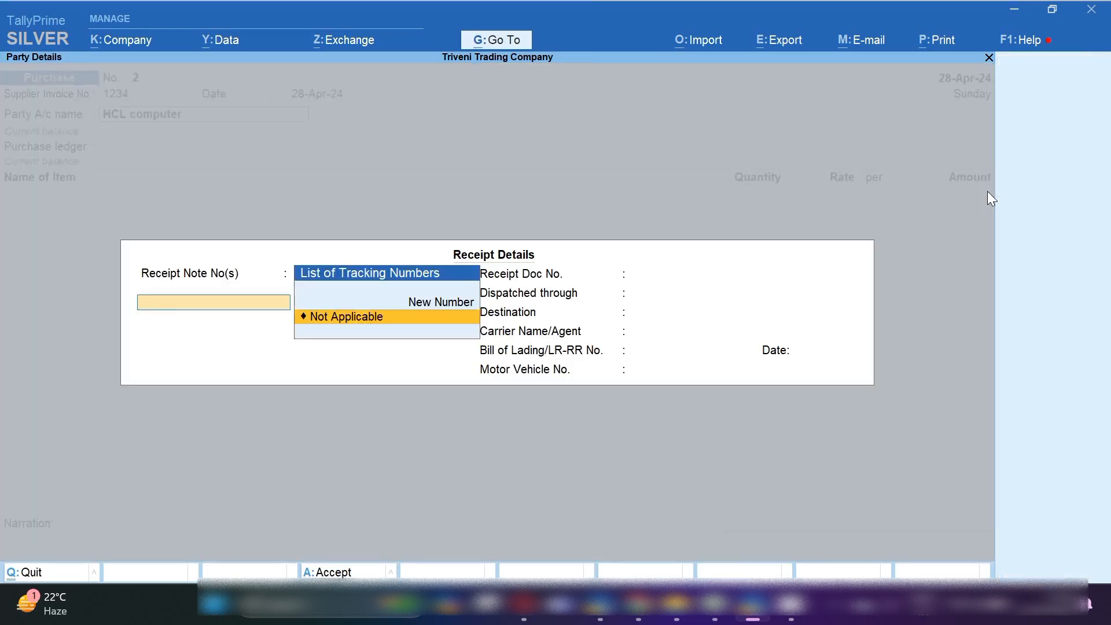
- Accept the receipt and party details unchanged, with no receipt note, and use Purchase Account as the purchase ledger
key(Return)
key(Return)
key(Return)
key(Return)
key(Return)
key(Return)
key(Return)
key(Return)
key(Return)
key(Return)
key(Return)
key(Return)
key(Return)
key(Return)
key(Return)
key(Return)
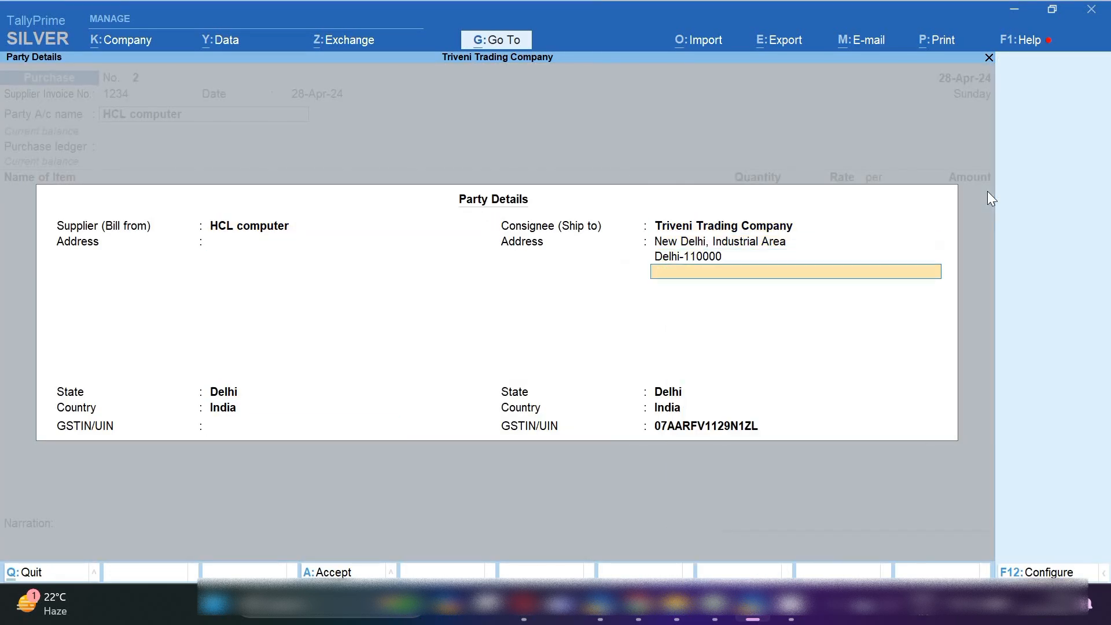
key(Return)
key(Return)
key(Return)
key(Return)
key(Return)
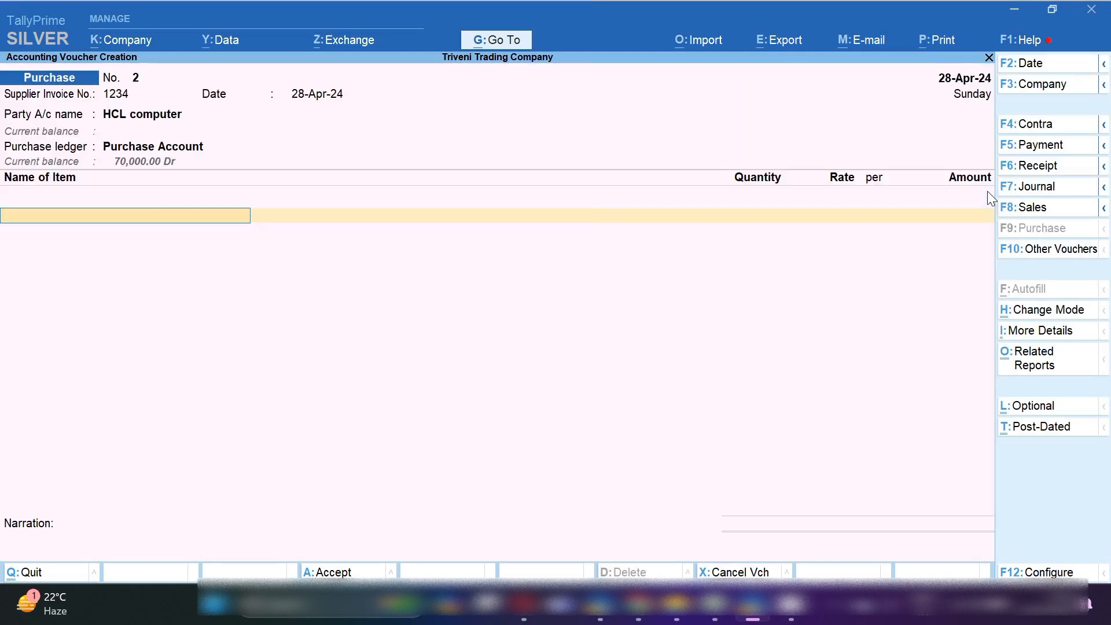
- Create a stock item named Computer under Primary with pcs as its unit, no alternate units and no components
key(alt+c)
text(Computer)
key(Return)
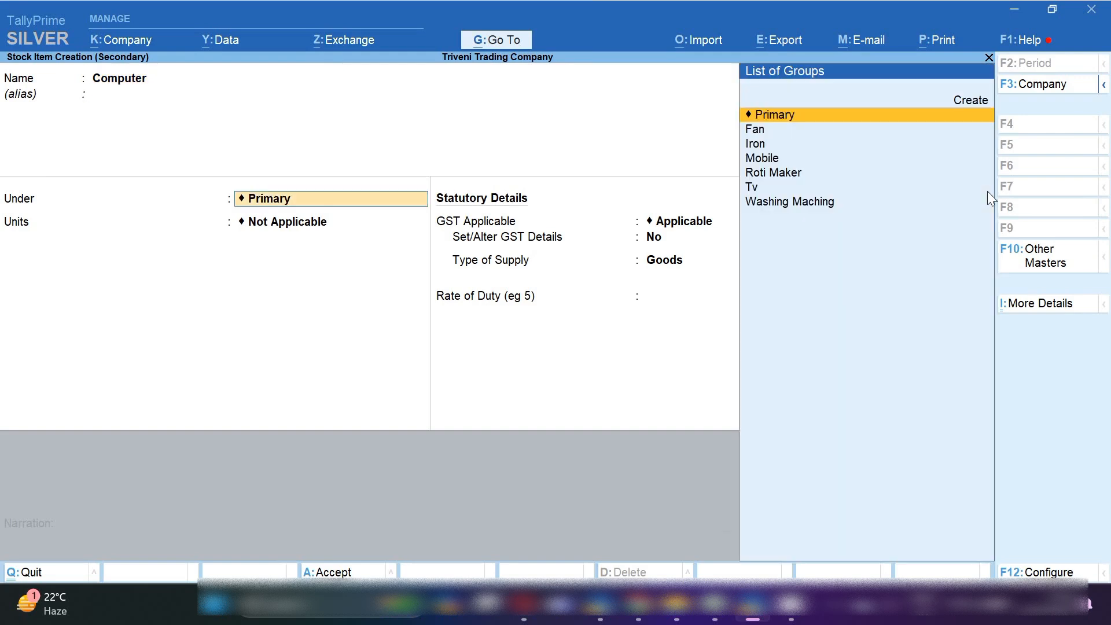
key(Return)
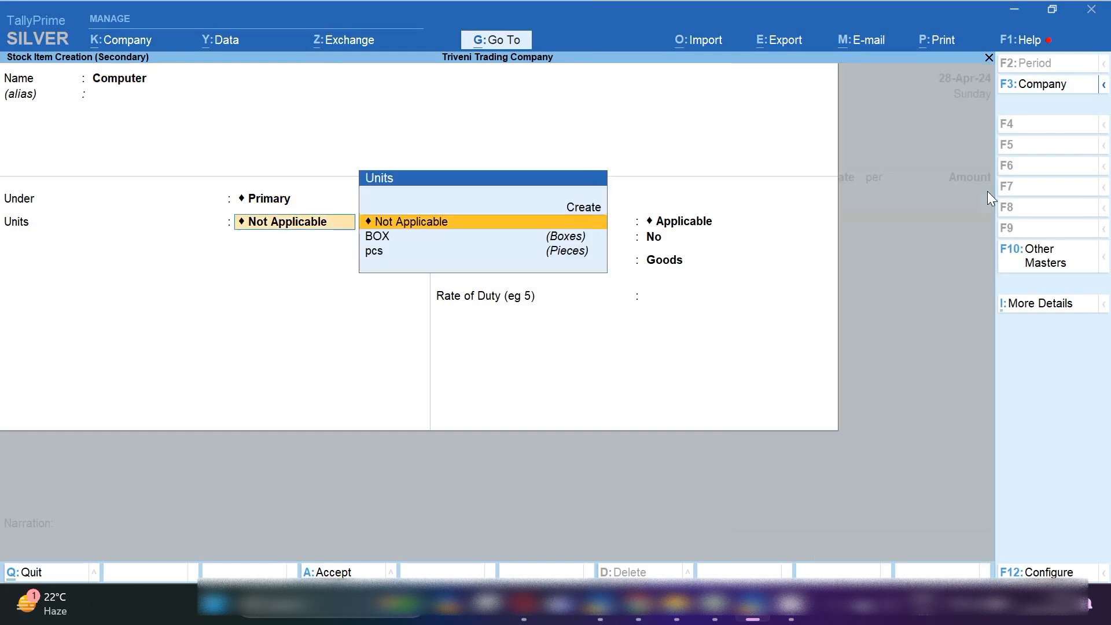
key(Down)
key(Down)
key(Return)
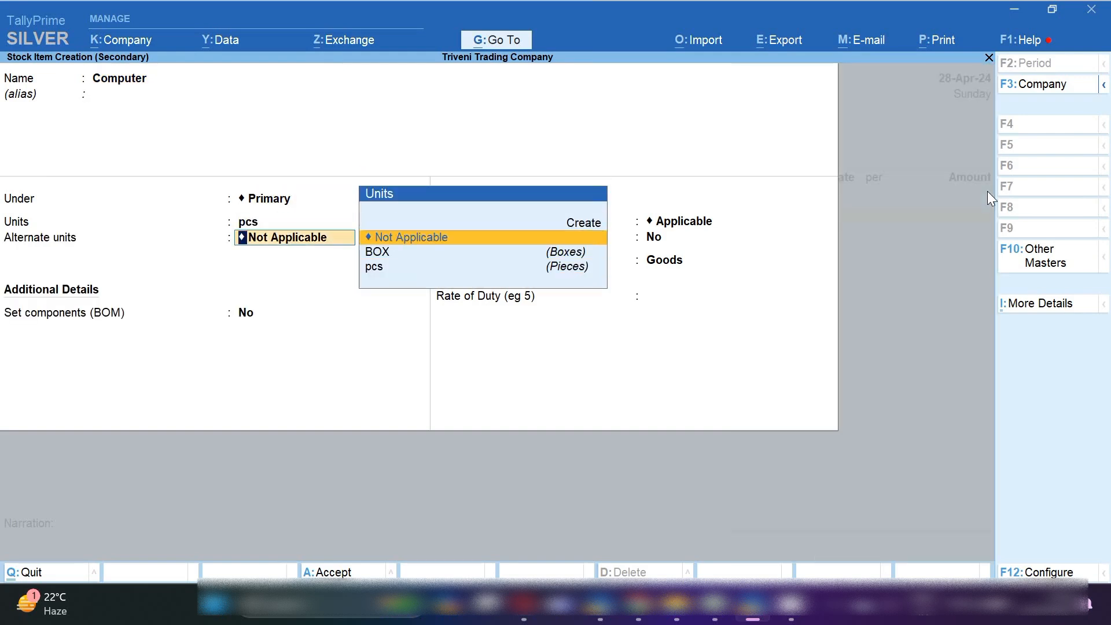
key(Return)
key(Return)
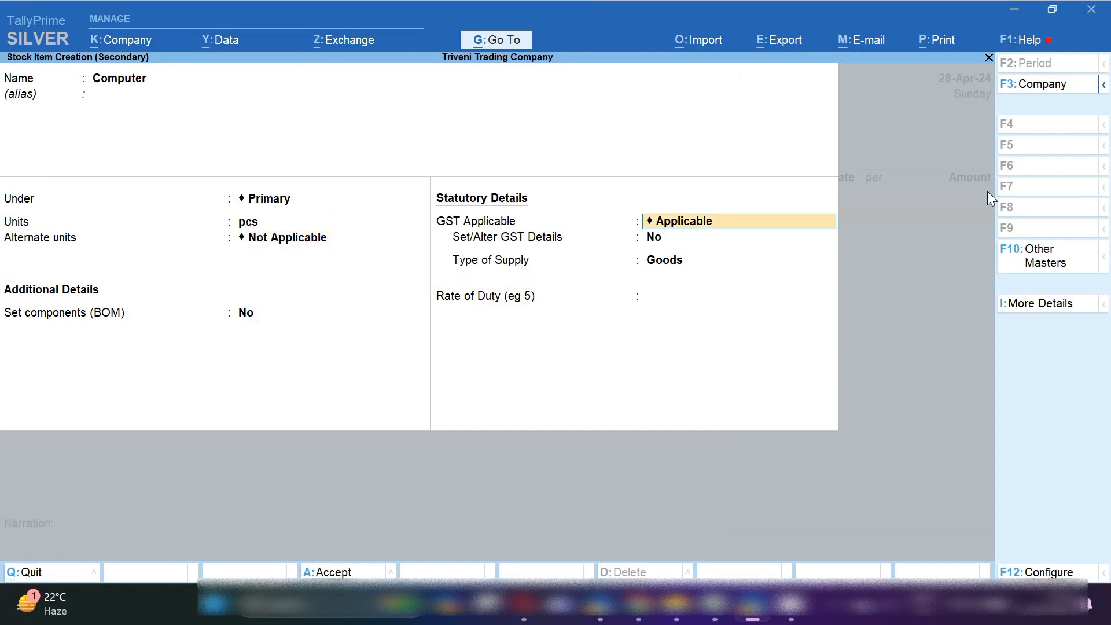
- Set the Computer item's GST details to Taxable with an Integrated Tax rate of 118% and save the item as Goods
key(Return)
key(y)
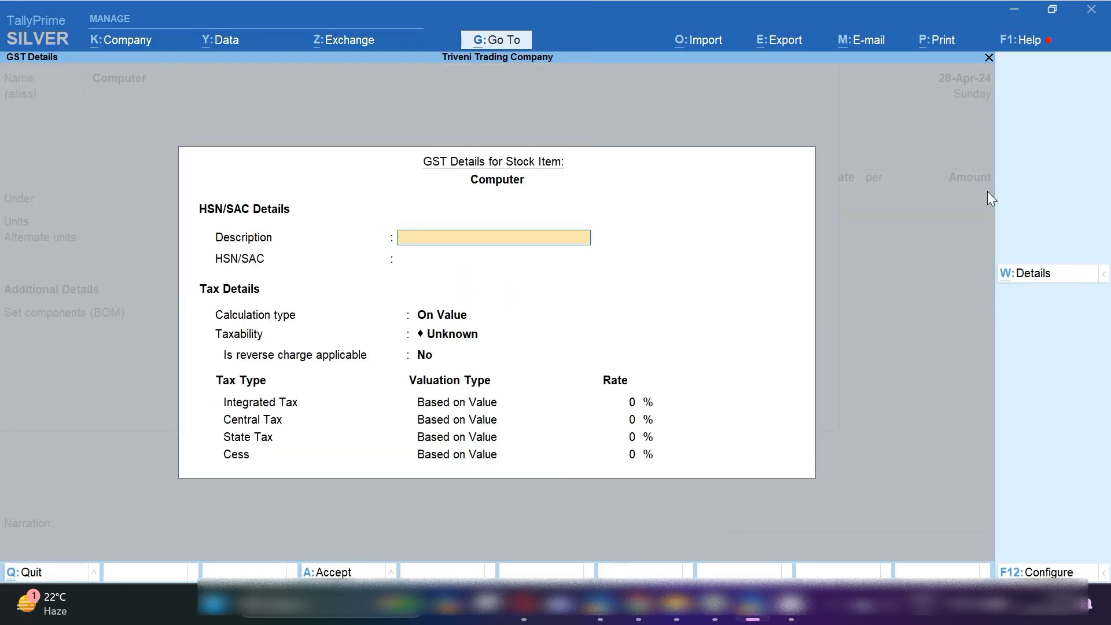
key(Return)
key(Return)
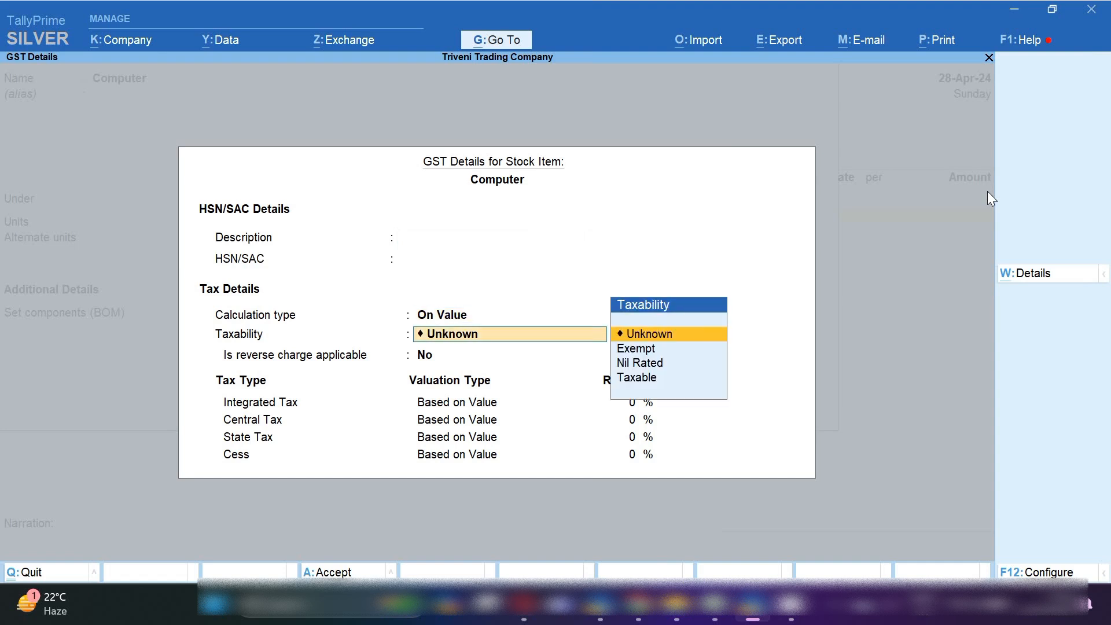
key(Down)
key(Down)
key(Down)
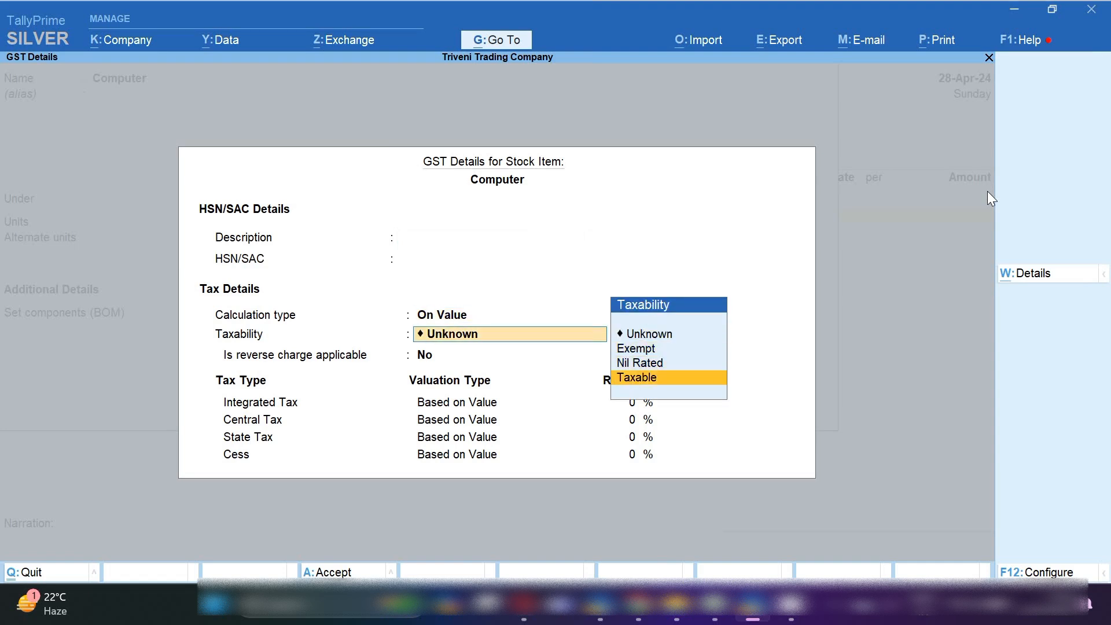
key(Return)
key(Return)
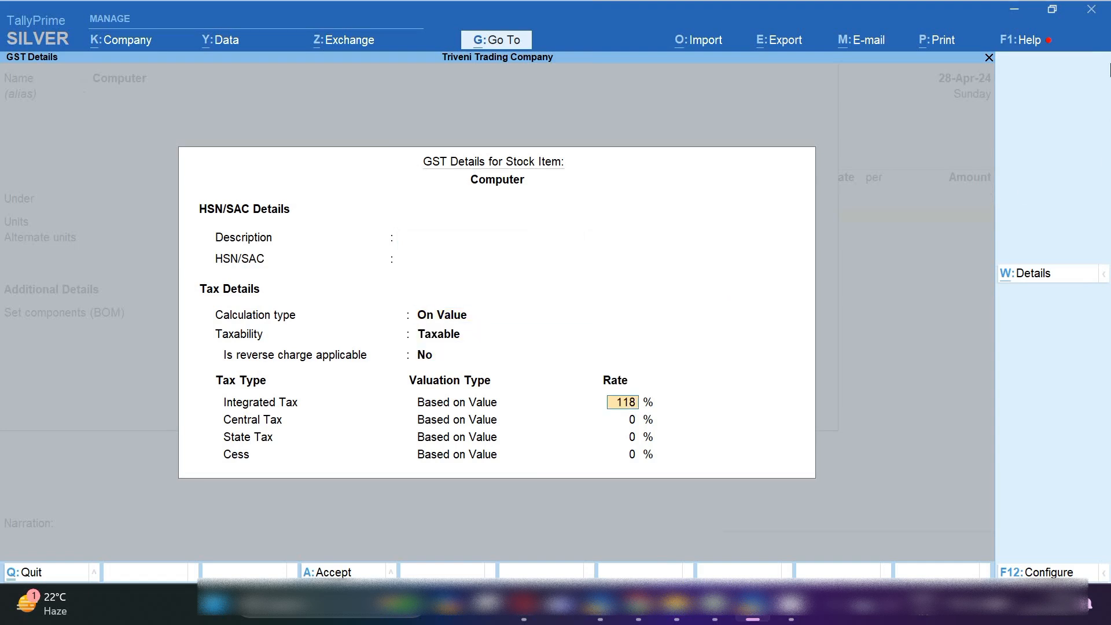
key(ctrl+a)
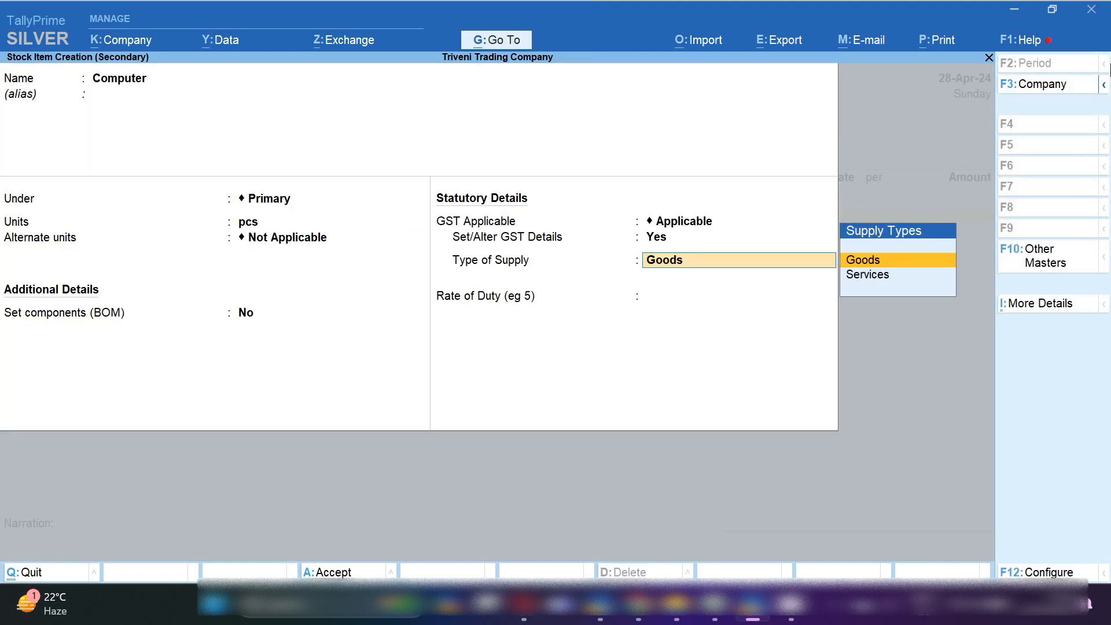
key(ctrl+a)
key(ctrl+a)
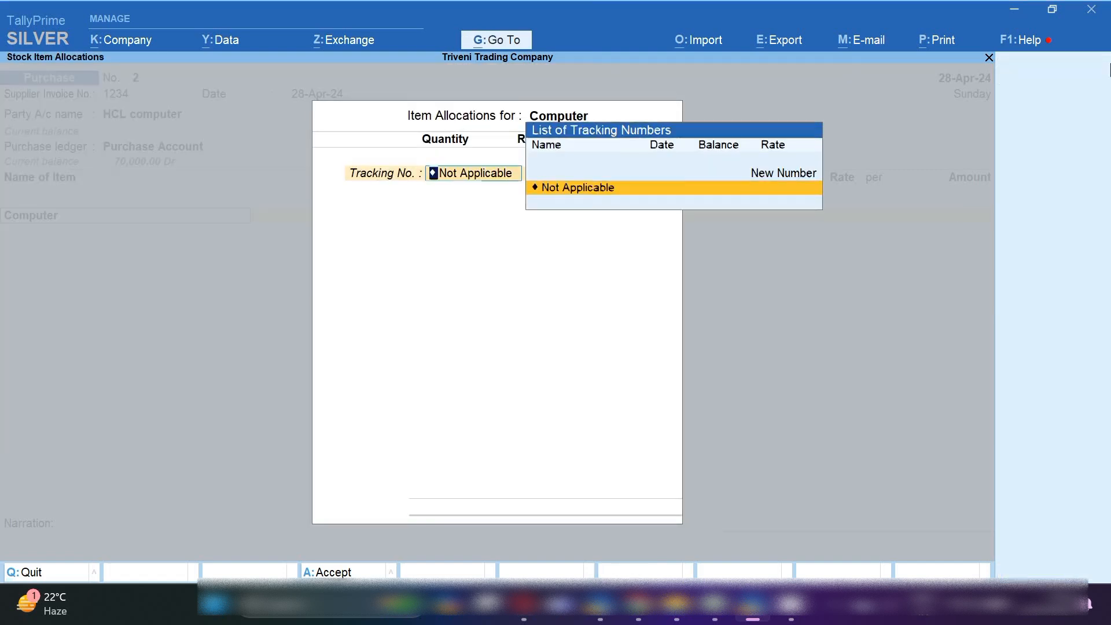
- Allocate 1 pcs of Computer with no tracking number for the worksheet amount of 45,000 and save the purchase voucher
key(Return)
text(1)
key(Return)
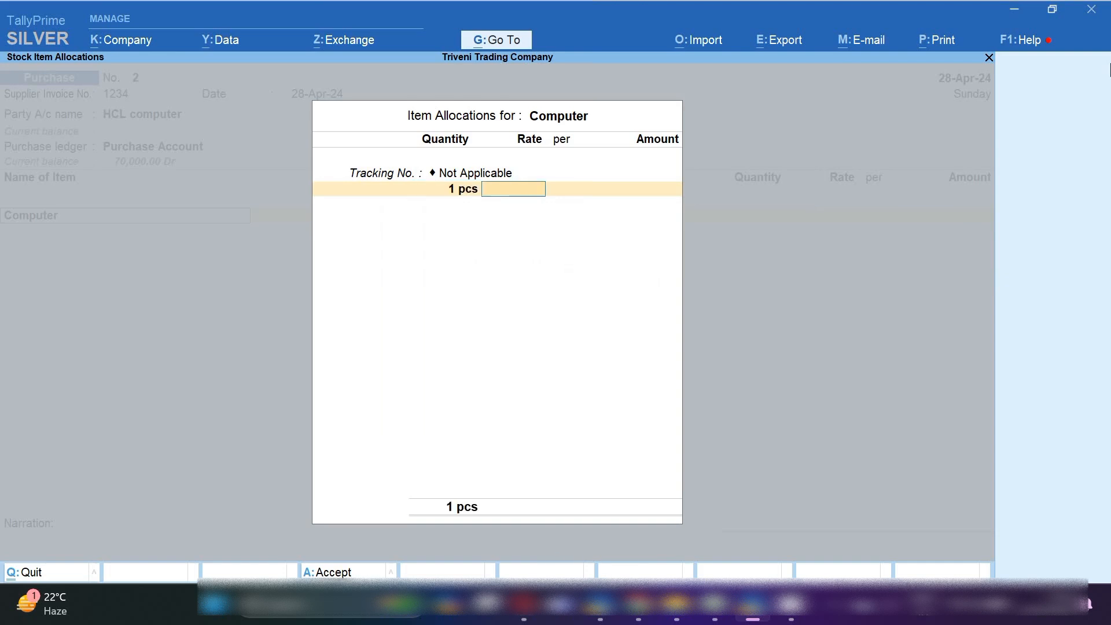
key(Return)
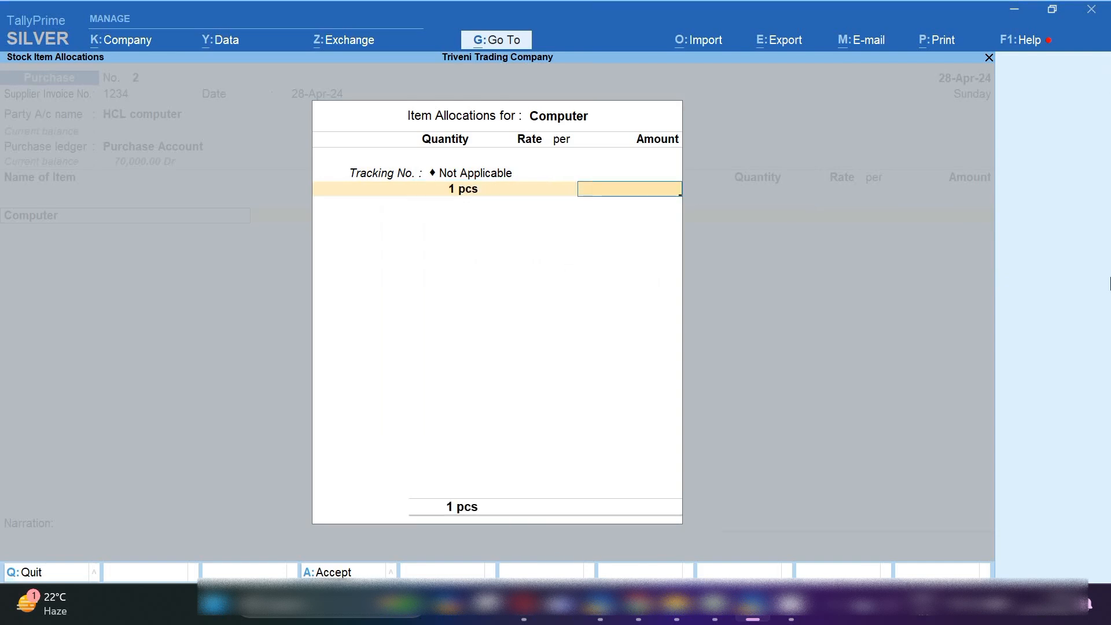
click(716, 615)
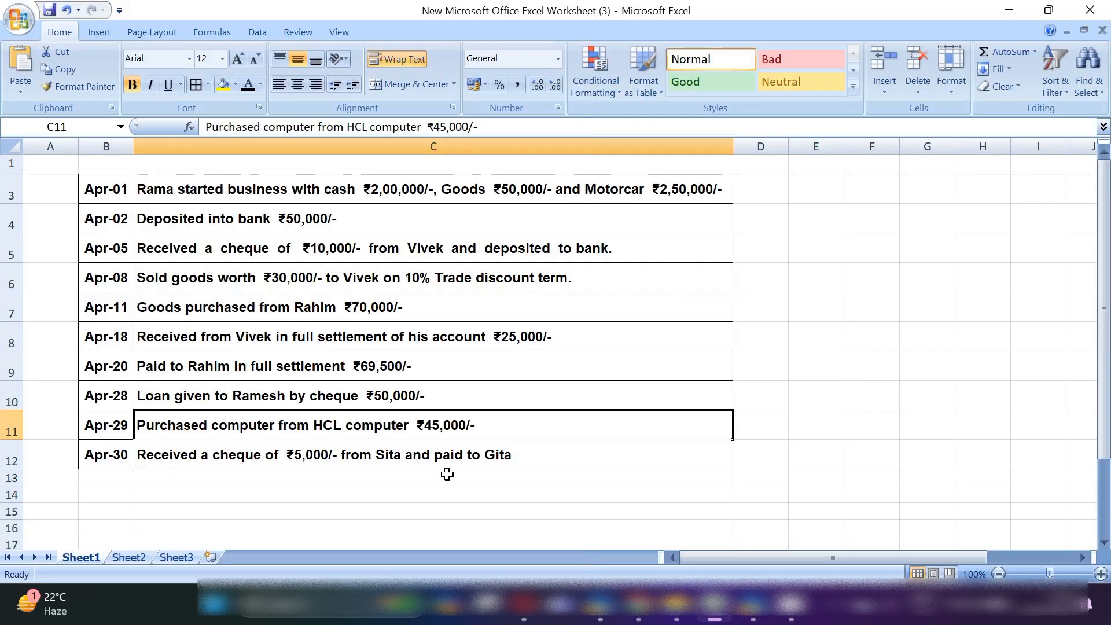
click(754, 617)
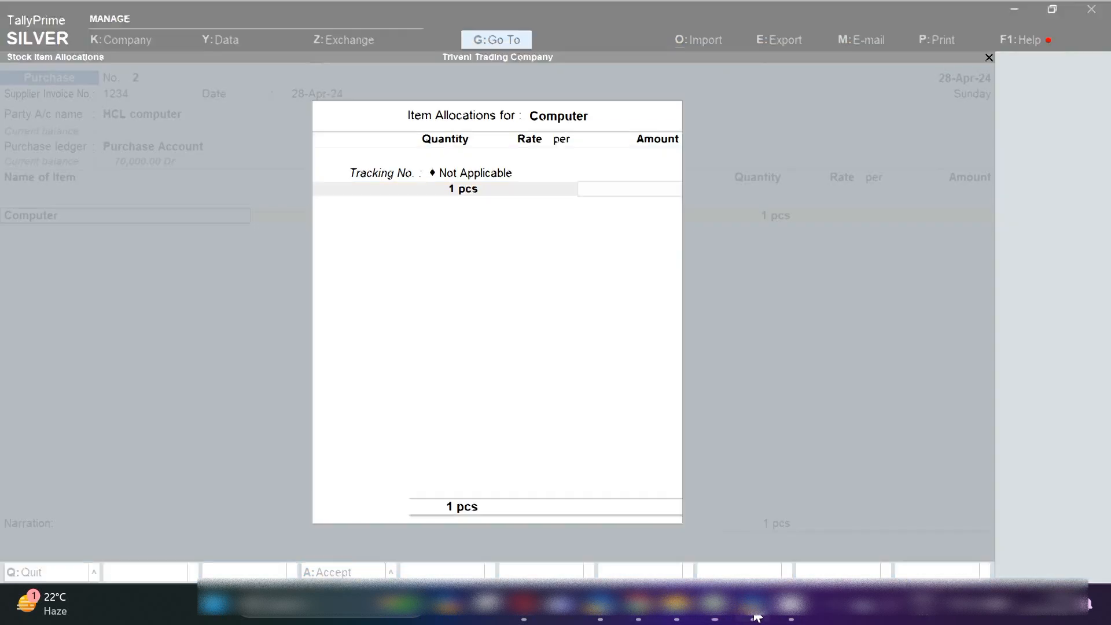
text(45,000)
key(Return)
key(Return)
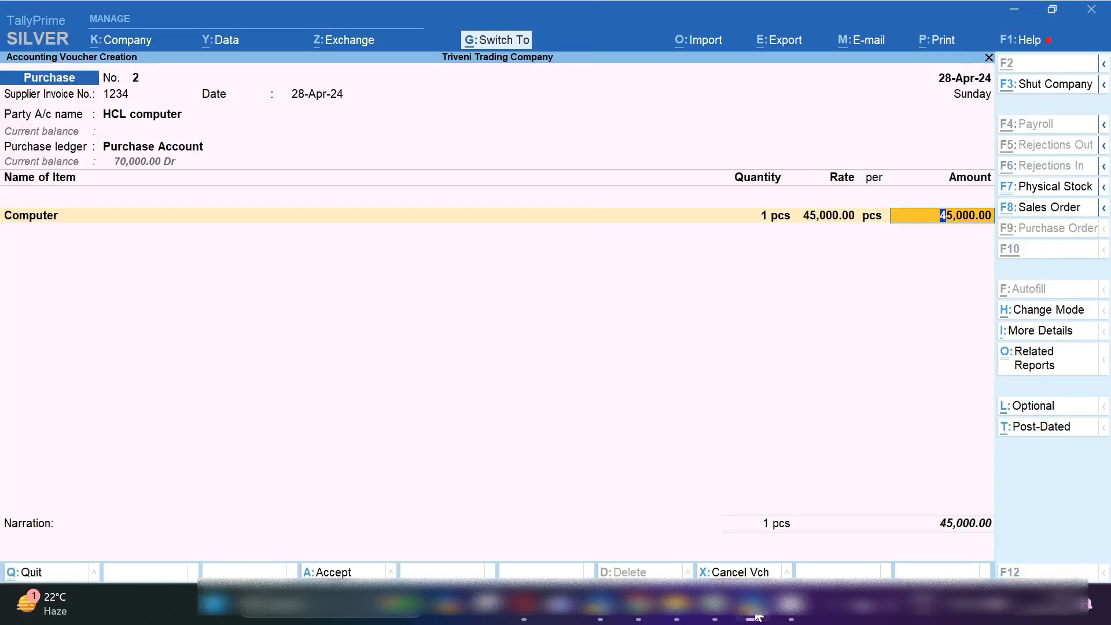
key(ctrl+a)
- Select the Apr-30 cheque transaction row in the Excel worksheet and switch back to TallyPrime
click(713, 611)
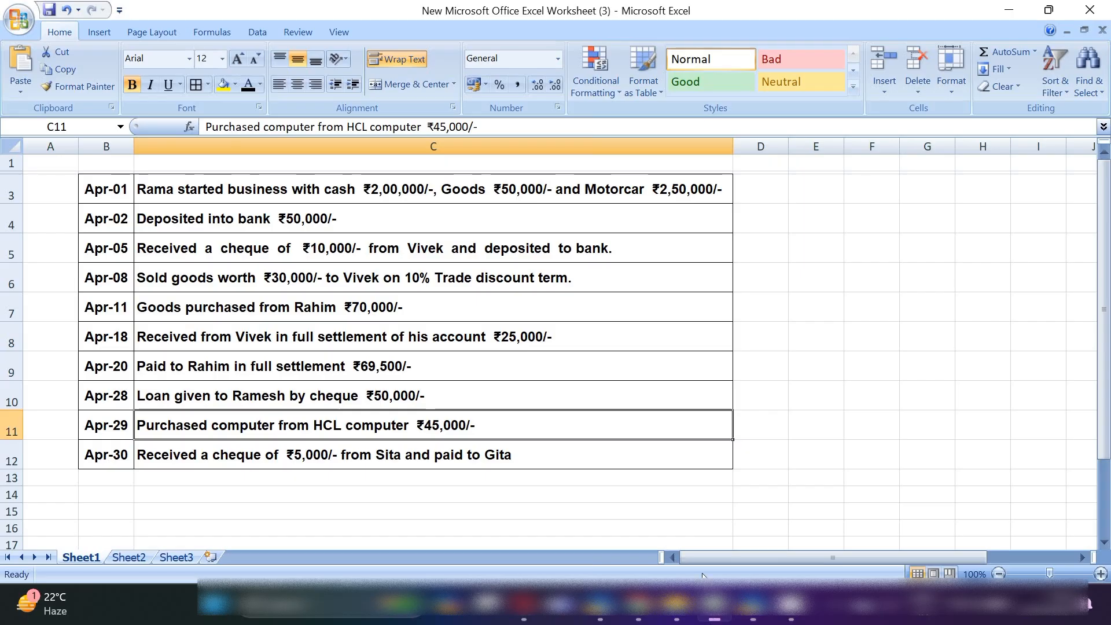
click(12, 457)
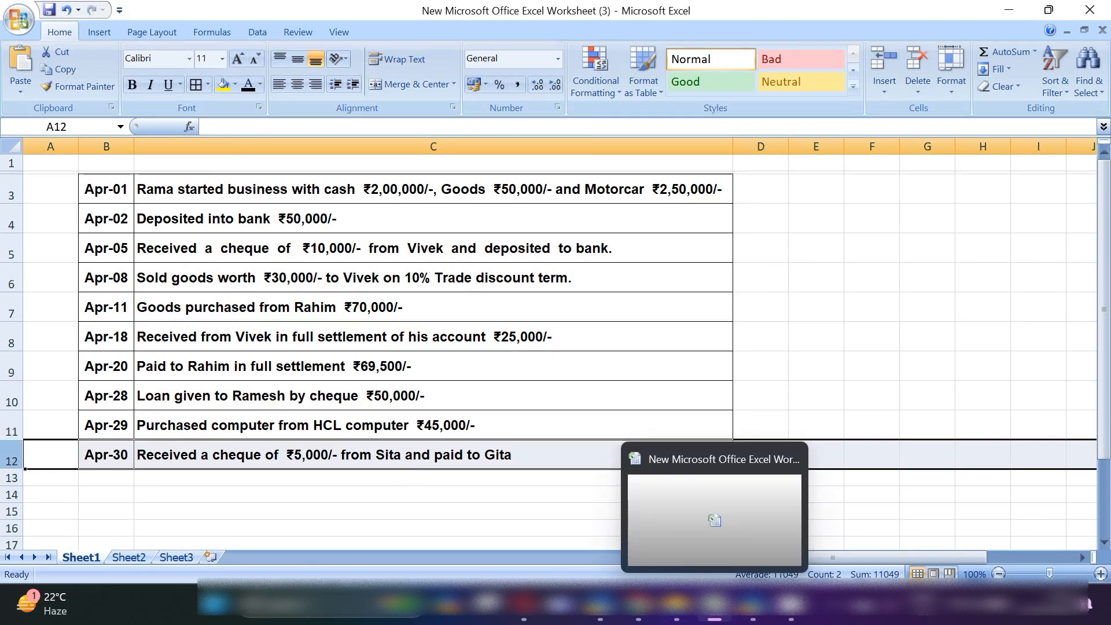
click(715, 605)
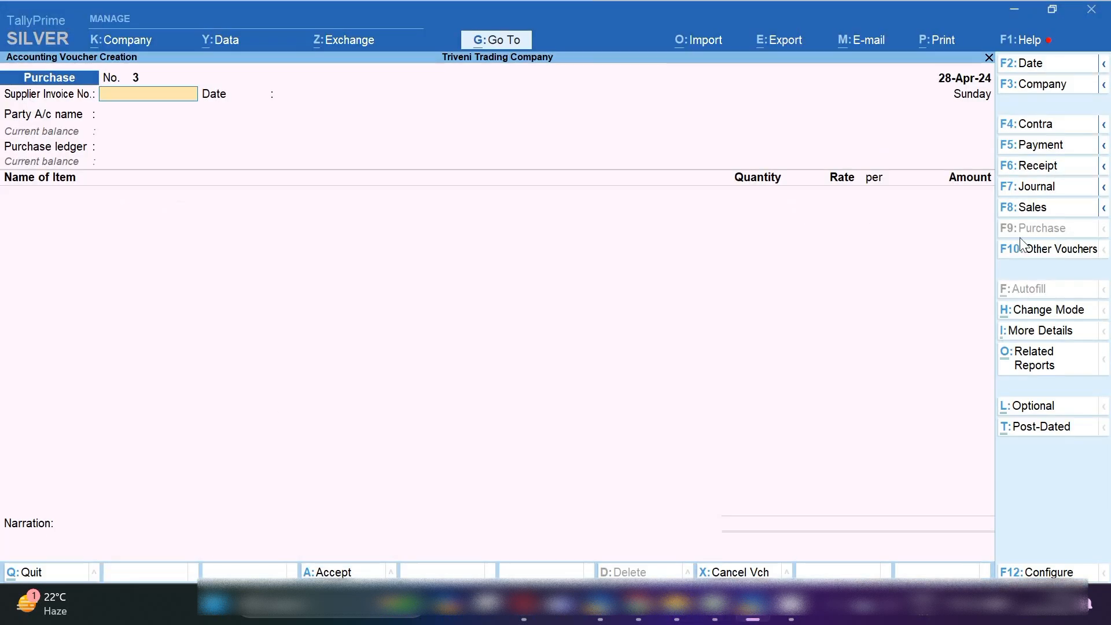
- Start a receipt voucher and set its date to 30-Apr-24
click(1050, 172)
key(F2)
text(30.4.23)
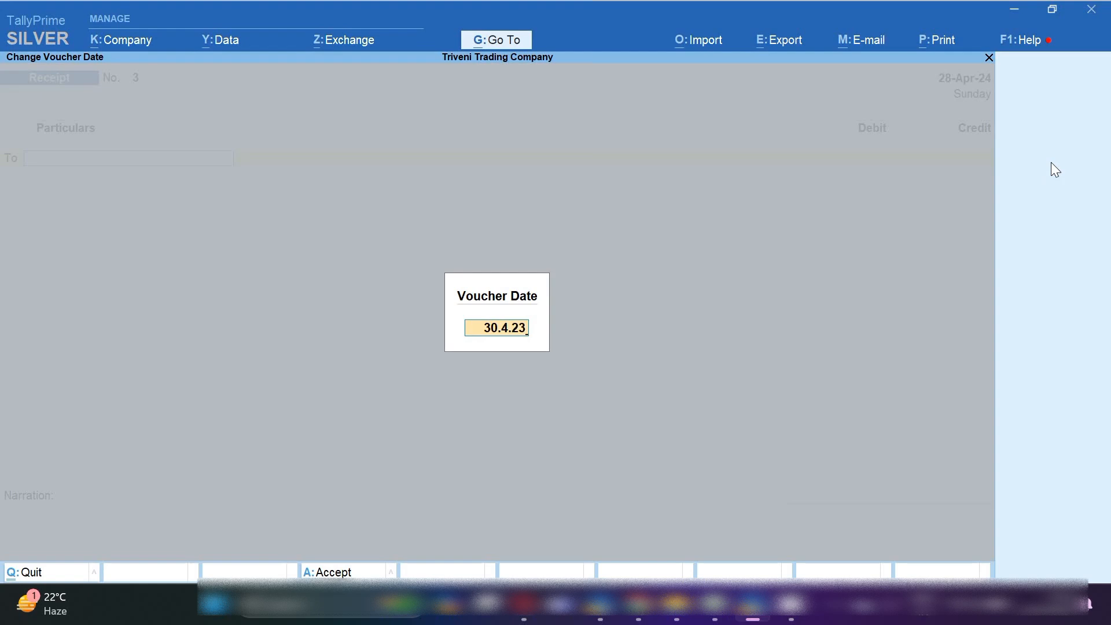
key(Return)
key(Return)
key(BackSpace)
text(4)
key(Return)
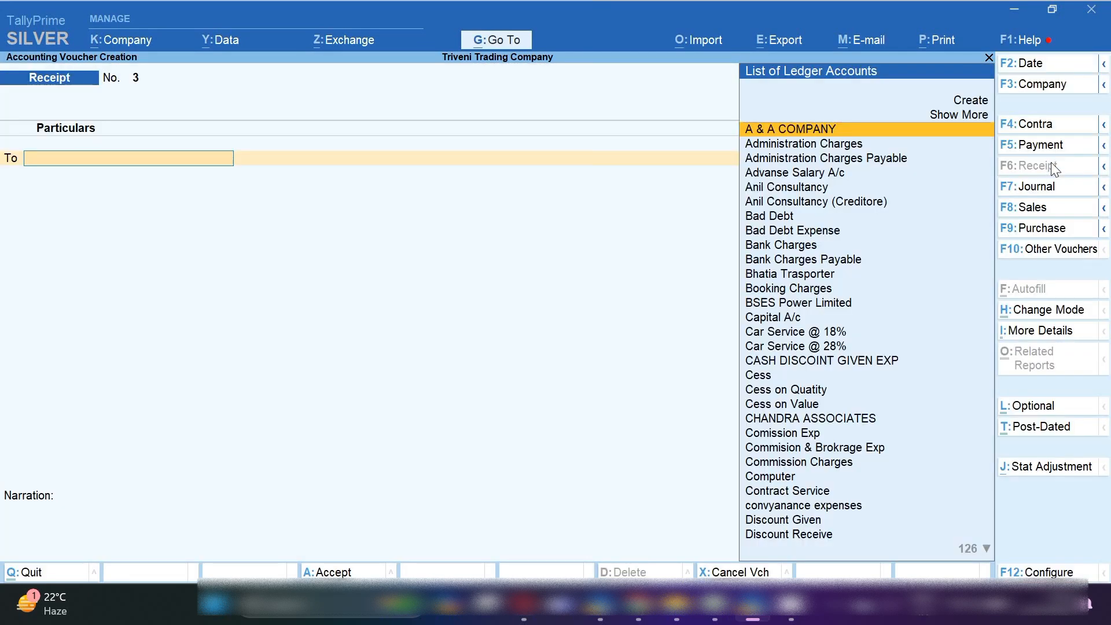
- Create a ledger for the payer named in the Apr-30 transaction under Sundry Debtors and save it
key(alt+c)
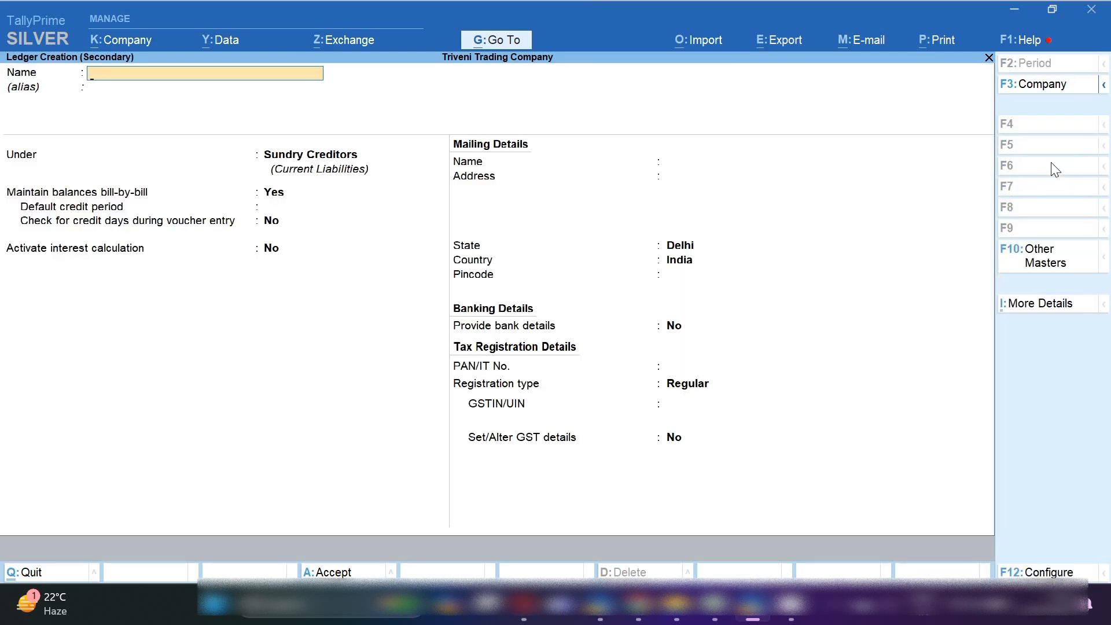
key(Return)
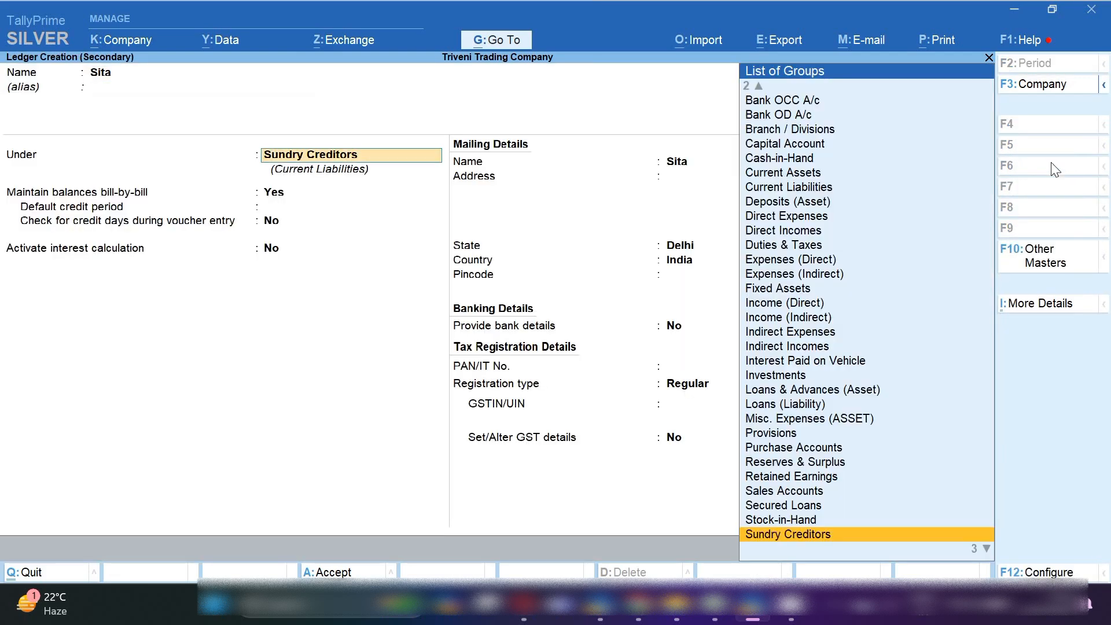
text(Sun)
key(Down)
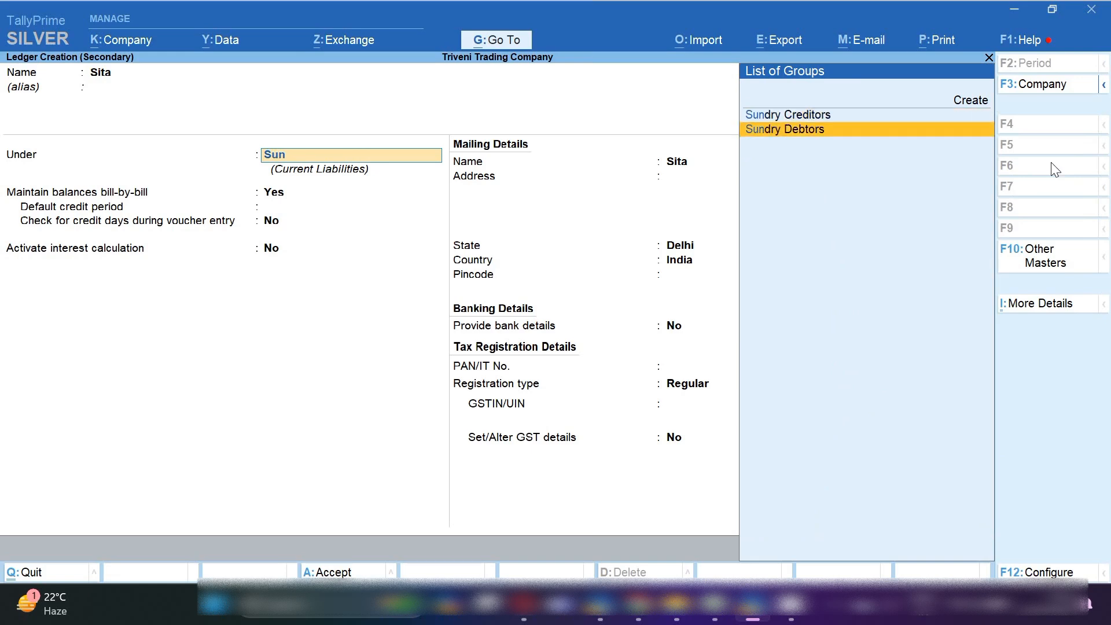
key(Return)
key(ctrl+a)
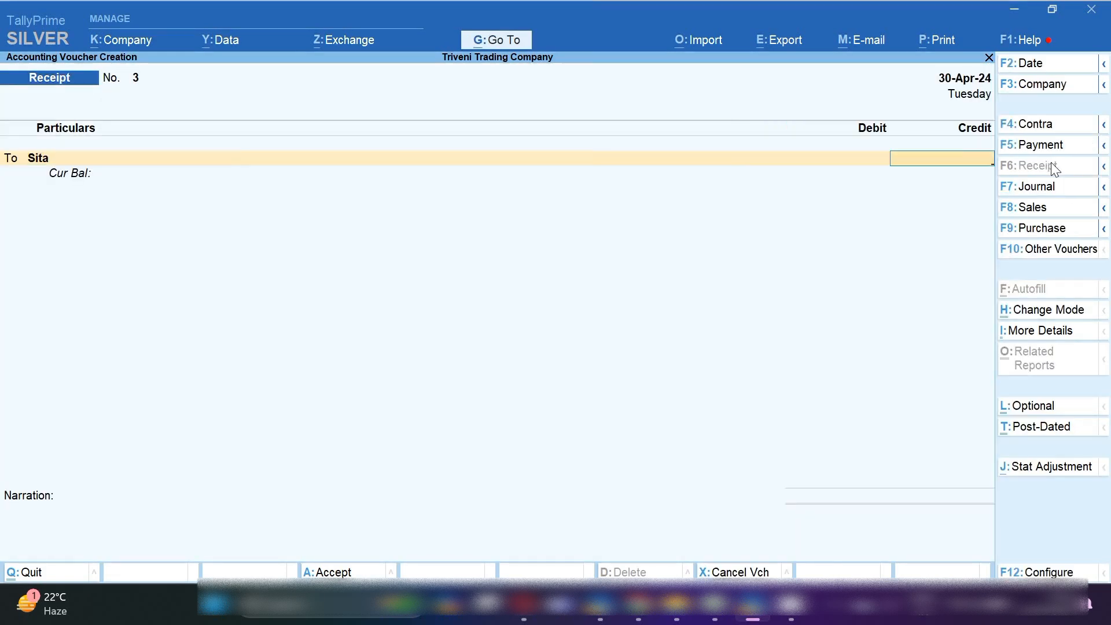
- Credit the payer's ledger with 5,000 and allocate the full amount bill-wise as a New Ref named 3
text(5000)
key(Return)
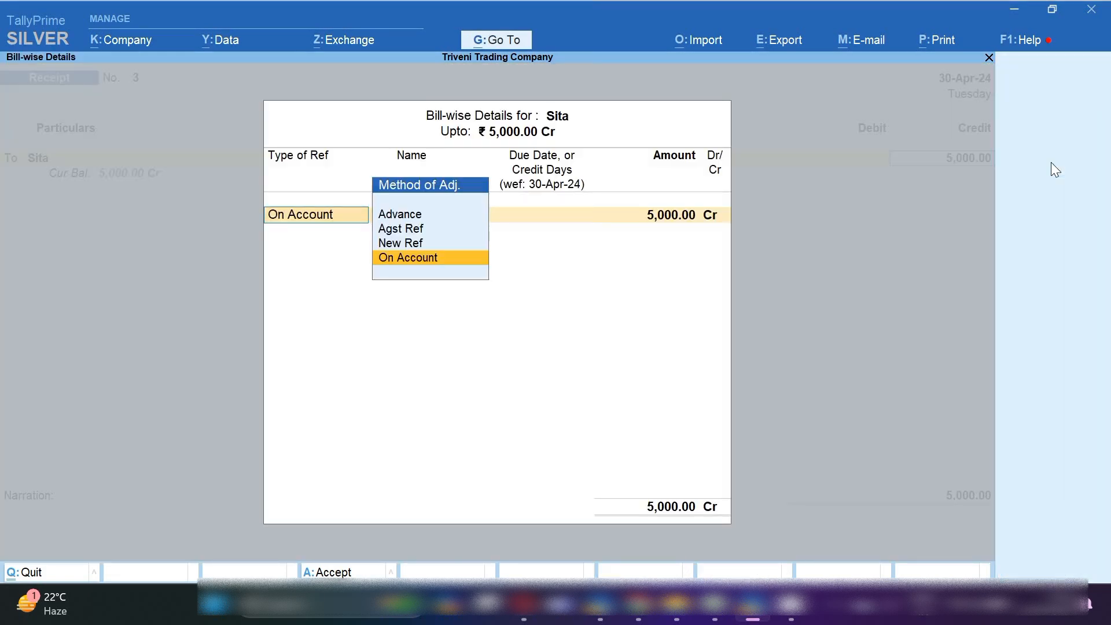
key(Return)
key(BackSpace)
key(Up)
key(Return)
key(Return)
key(Return)
key(Return)
key(Return)
key(Return)
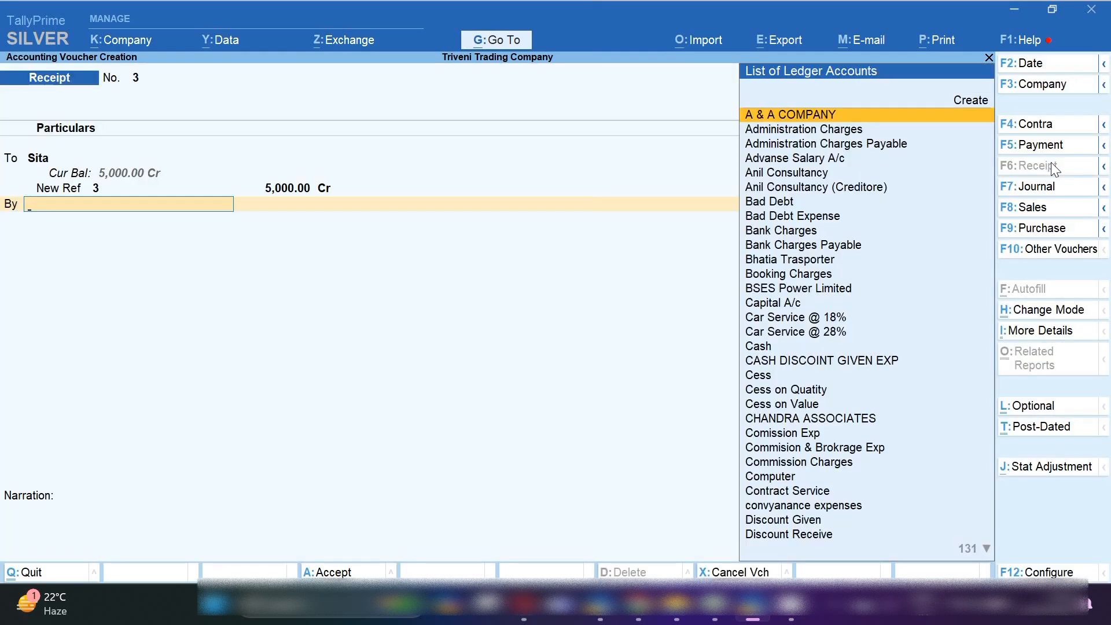
- Choose Sbi Bank as the debit ledger of the receipt
text(Di)
key(BackSpace)
key(BackSpace)
text(S)
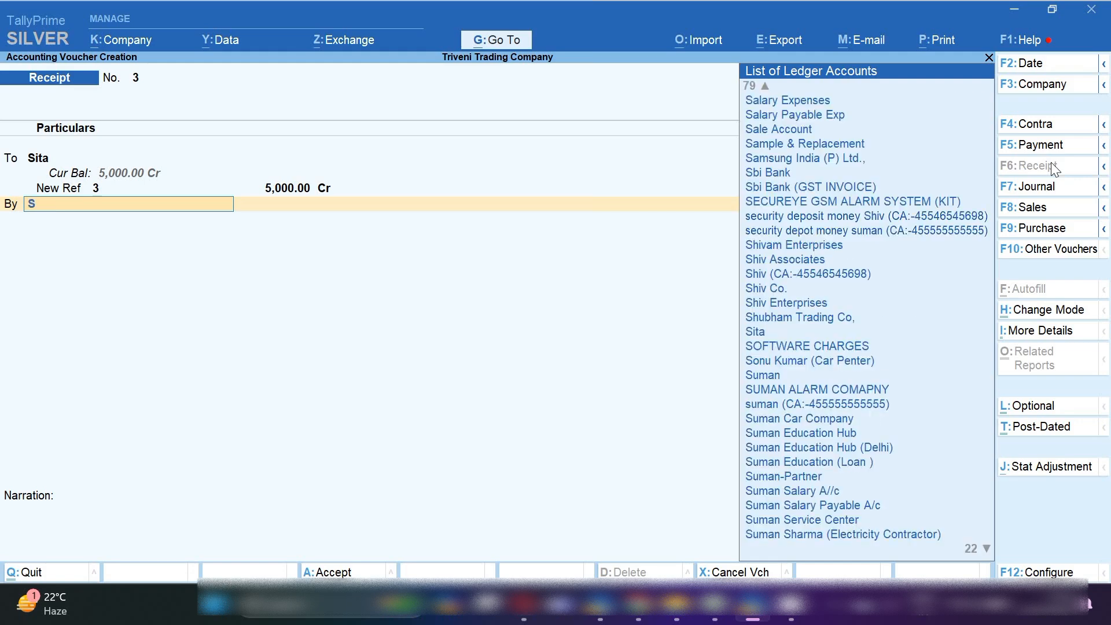
text(bi)
key(Return)
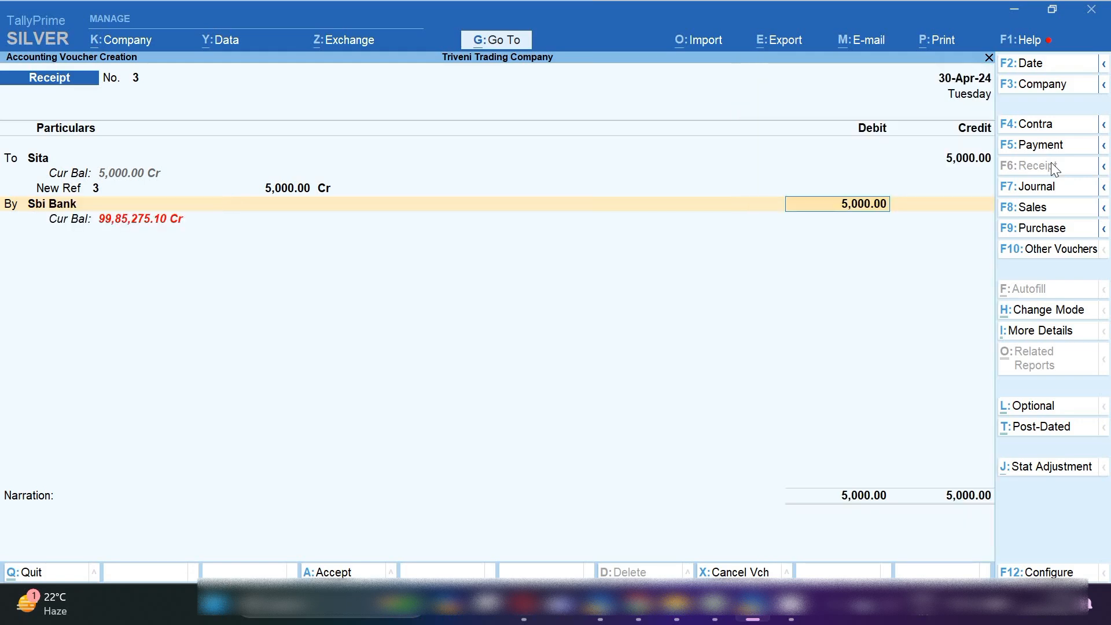
- Allocate the 5,000 Sbi Bank debit as Cheque/DD, enter the instrument number, and save the receipt voucher without a narration
key(Return)
key(Return)
key(Return)
key(Return)
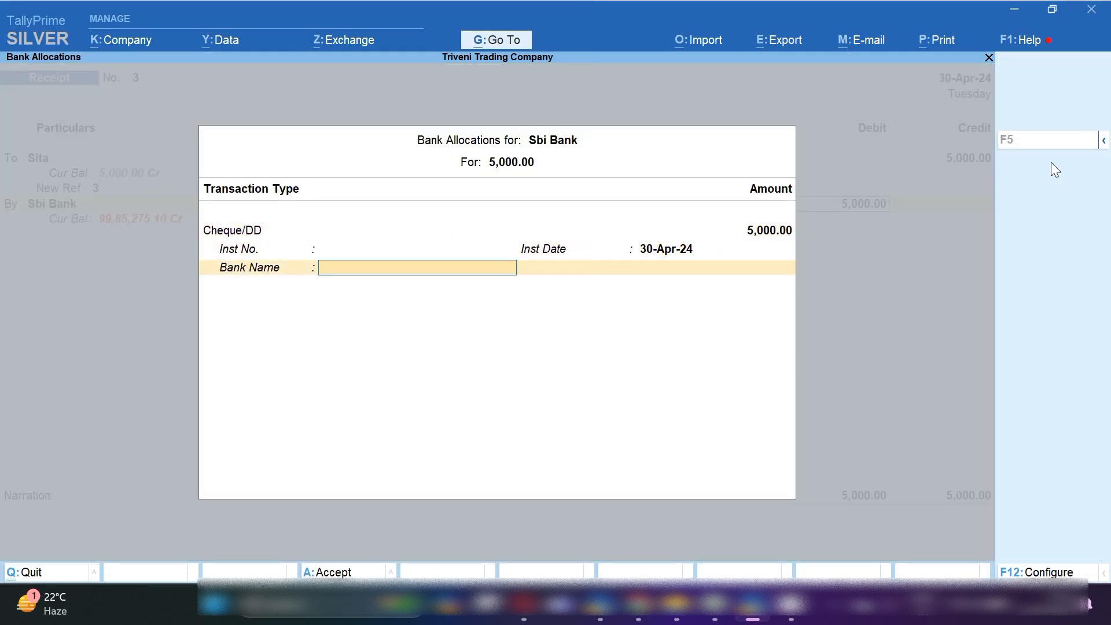
key(Up)
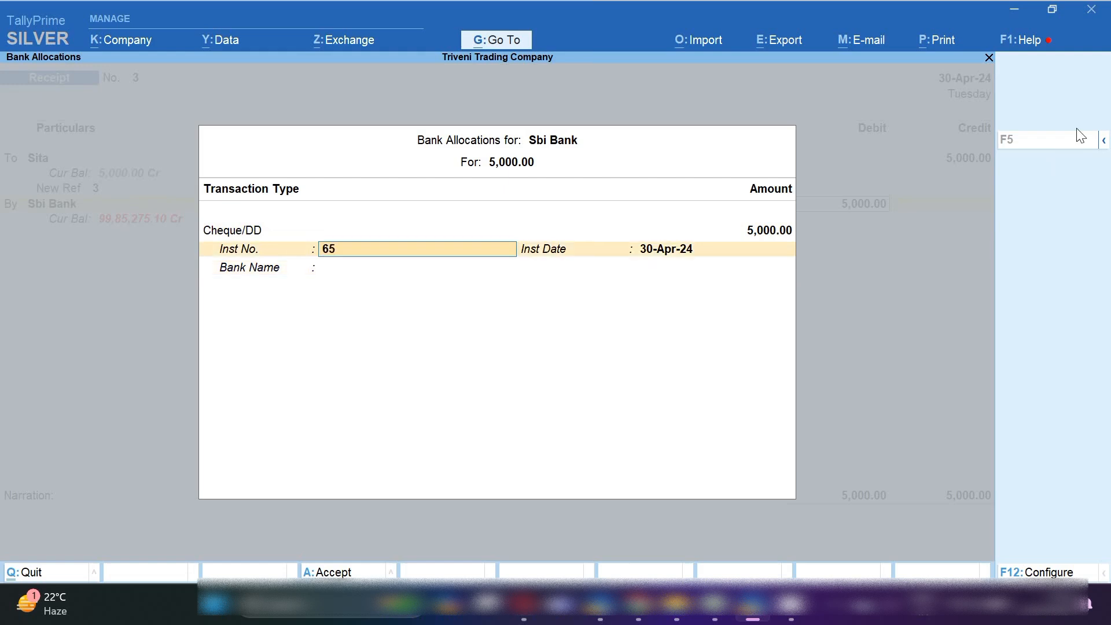
key(ctrl+a)
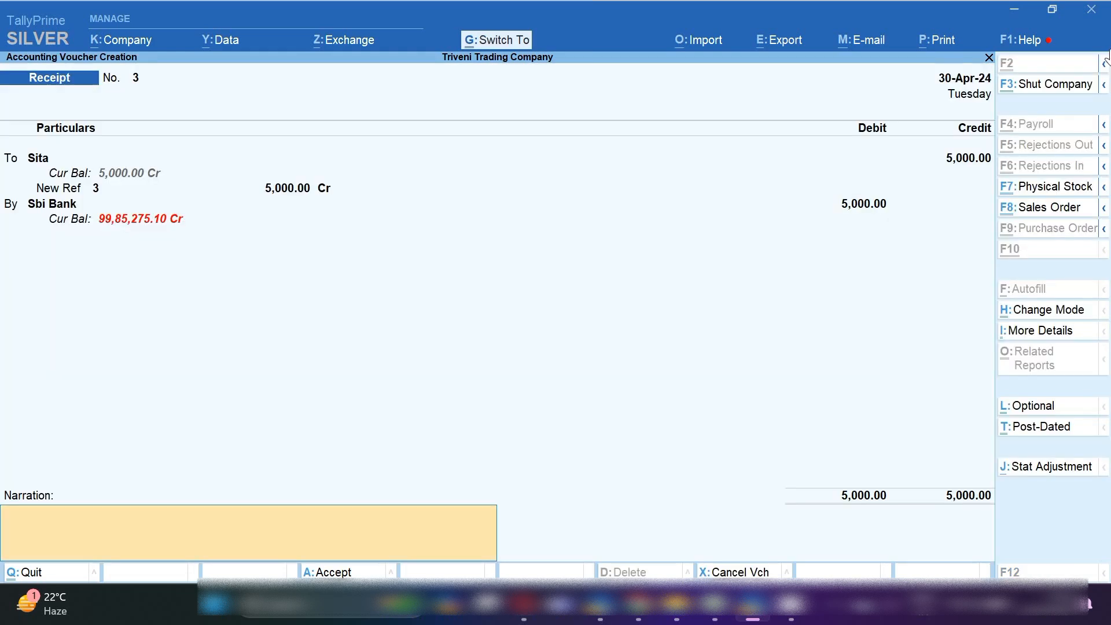
key(ctrl+a)
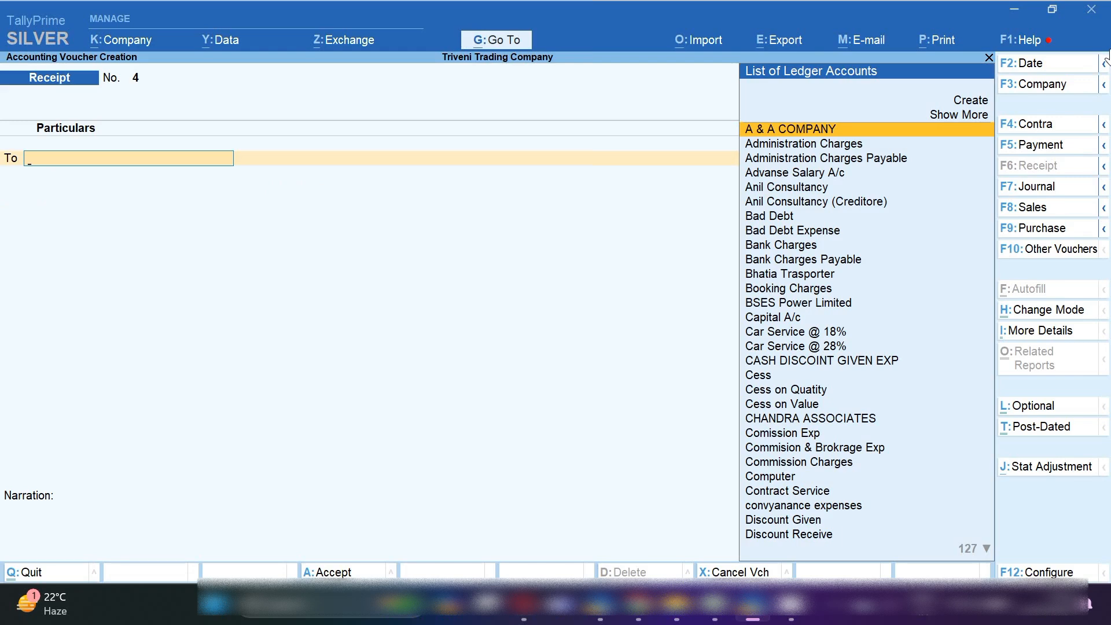
- Start a payment voucher and create a ledger for the Apr-30 transaction's payee under Sundry Creditors
click(1059, 144)
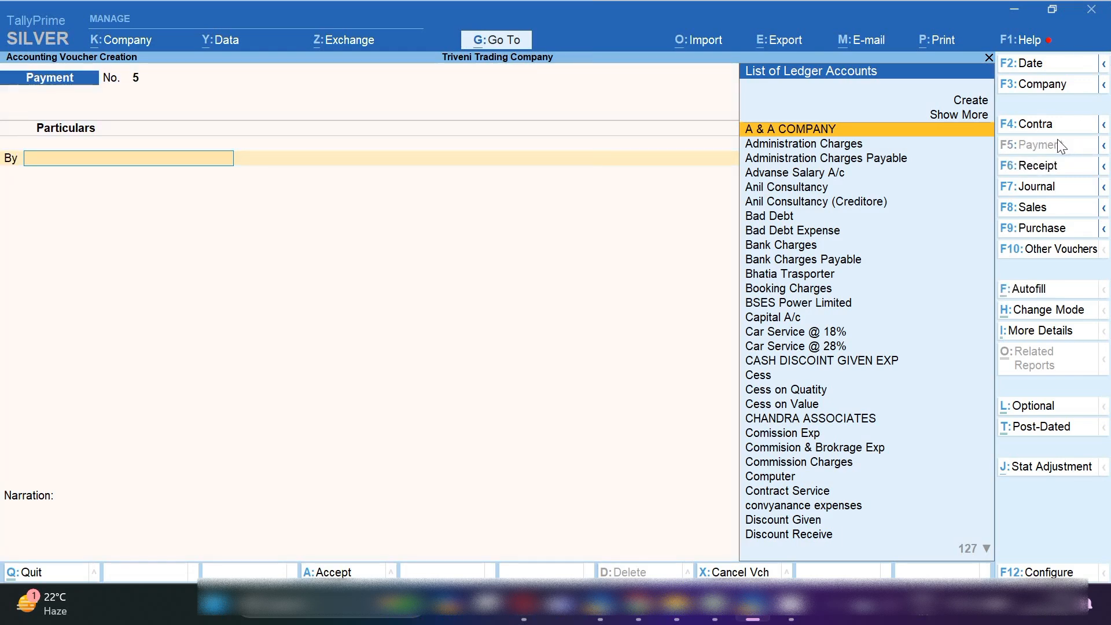
key(alt+c)
text(Git)
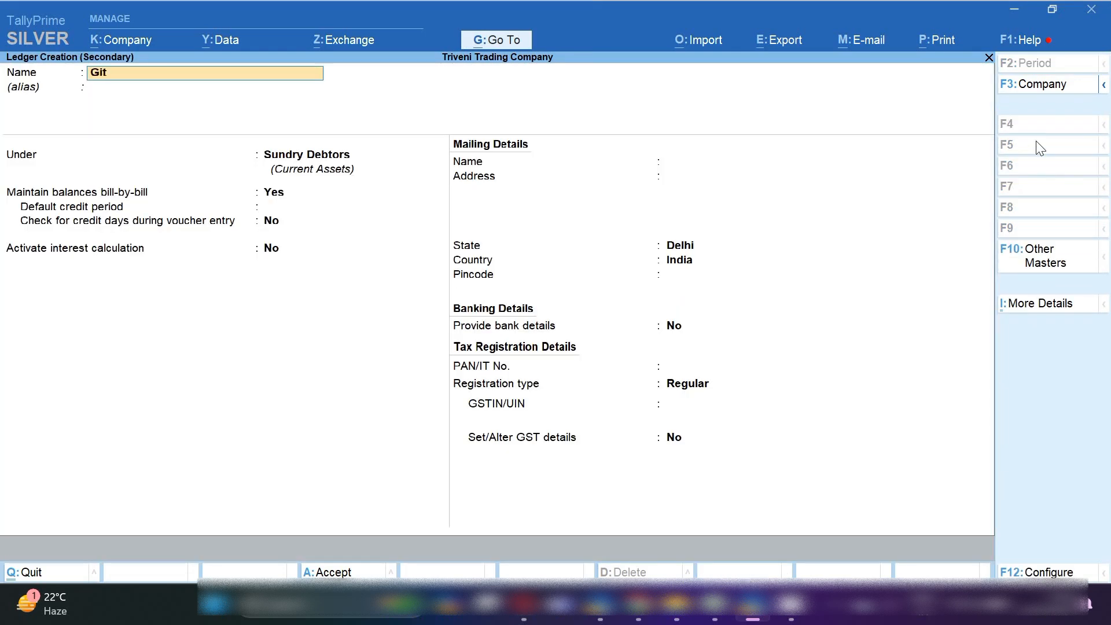
text(a)
key(Return)
key(Return)
text(Sun)
key(Return)
key(ctrl+a)
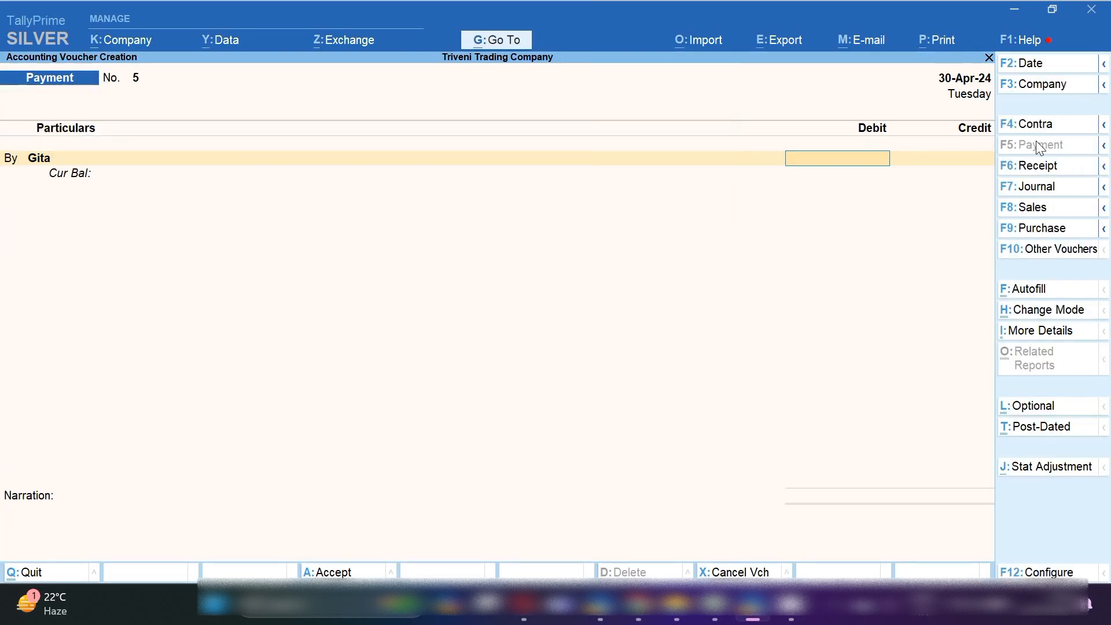
- Debit the payee's ledger with 5,000 and allocate the full amount bill-wise as a New Ref named 5
text(5000)
key(Return)
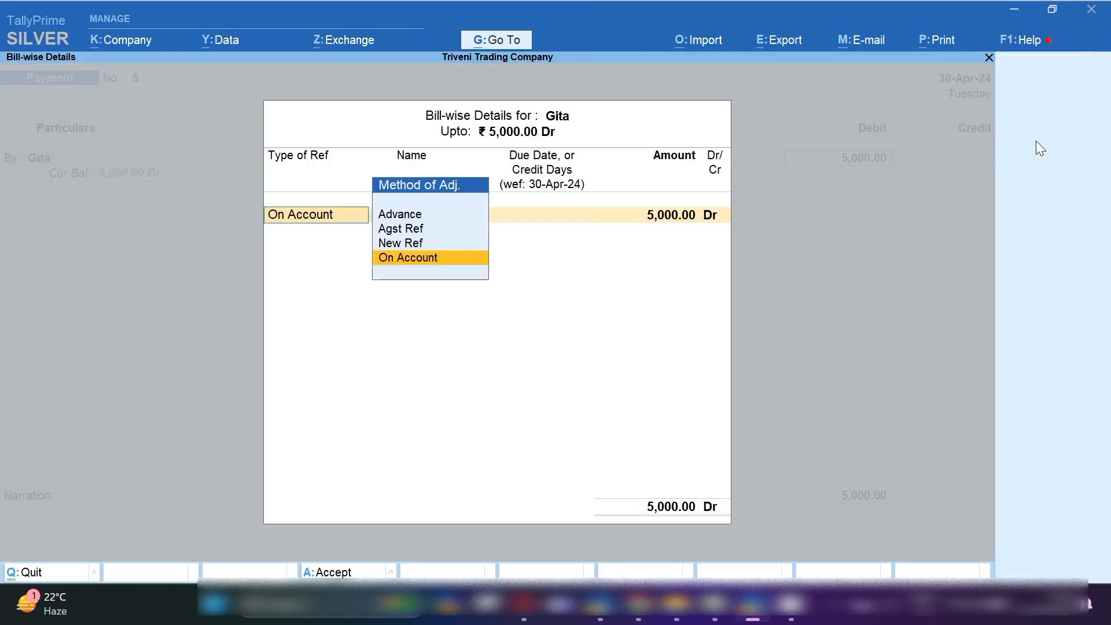
text(n)
key(Return)
key(Return)
key(Return)
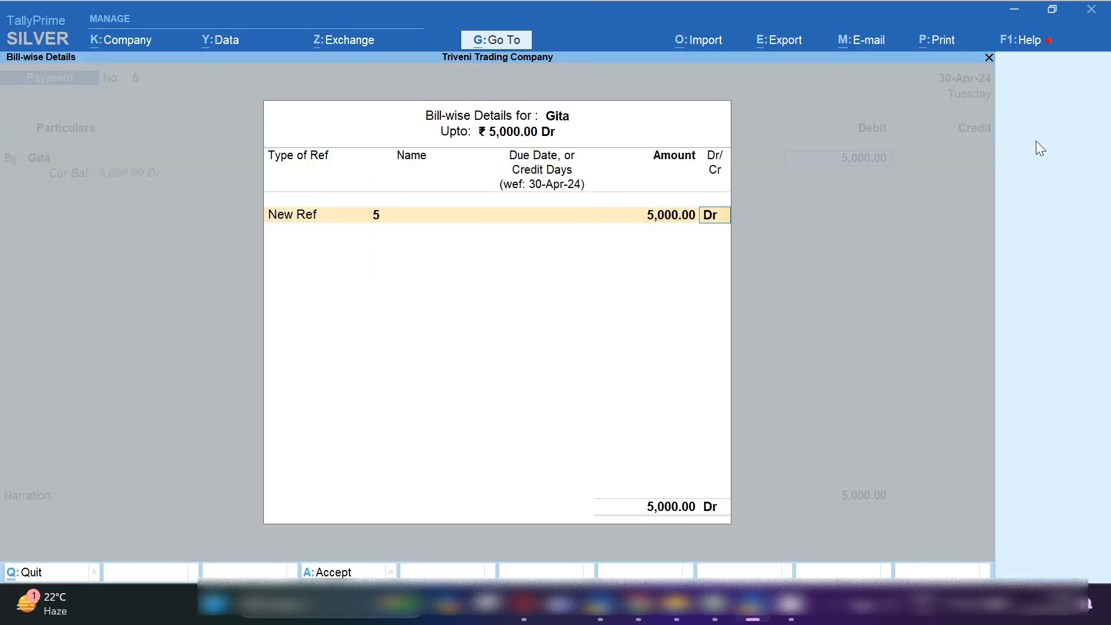
key(Return)
key(Return)
key(Return)
- Credit Sbi Bank by Cheque with the cheque range Not Applicable, enter the instrument number, and save the payment voucher
text(Sbi)
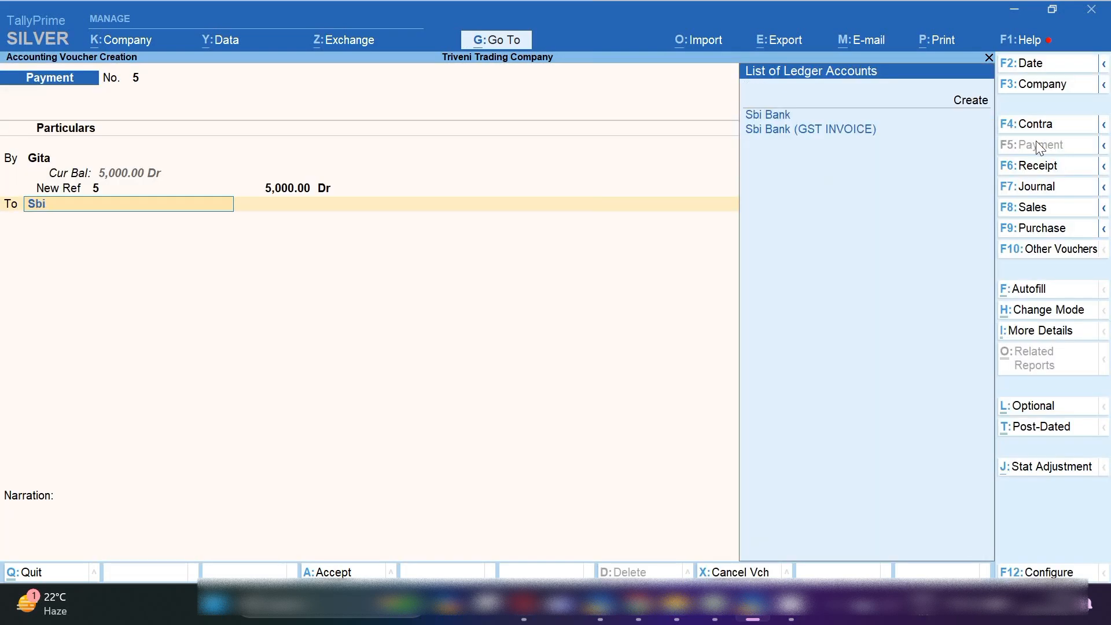
key(Return)
key(Return)
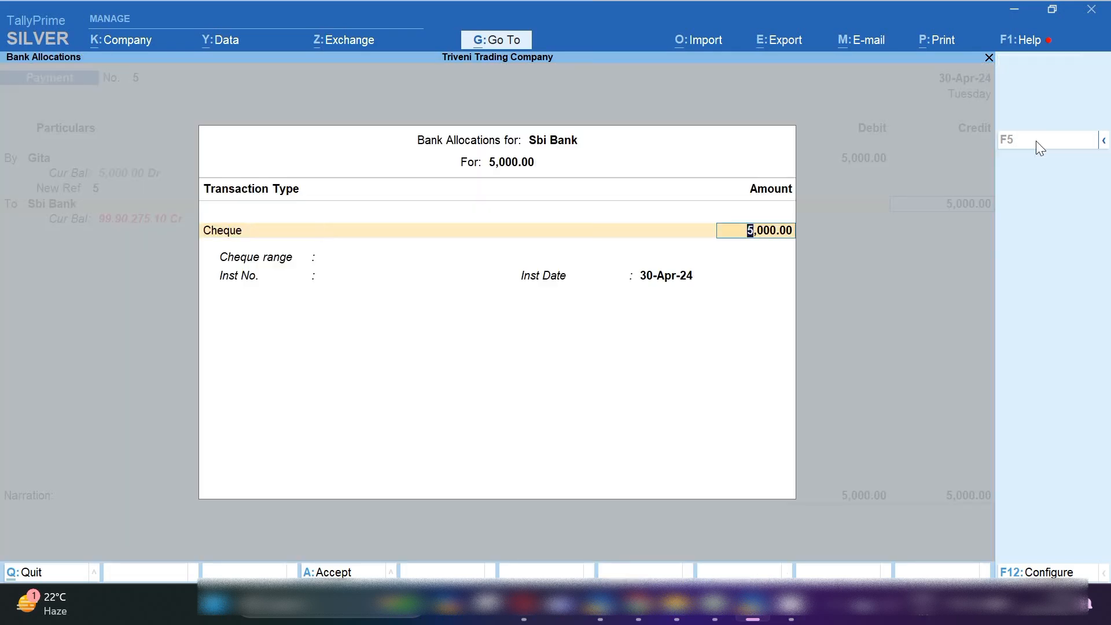
key(Return)
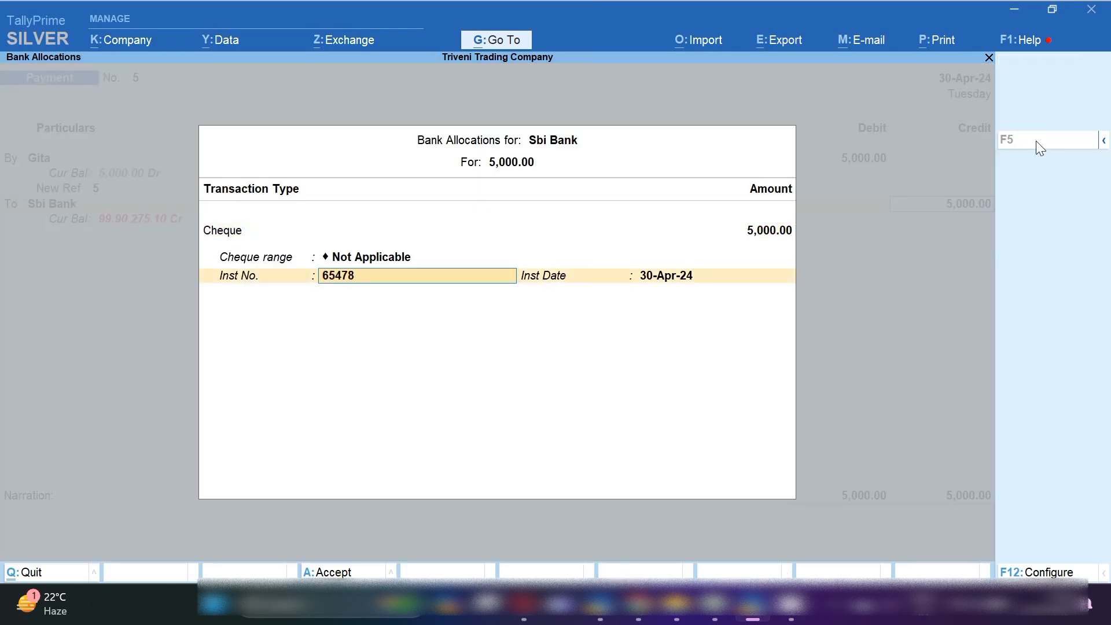
key(Return)
key(Return)
key(ctrl+a)
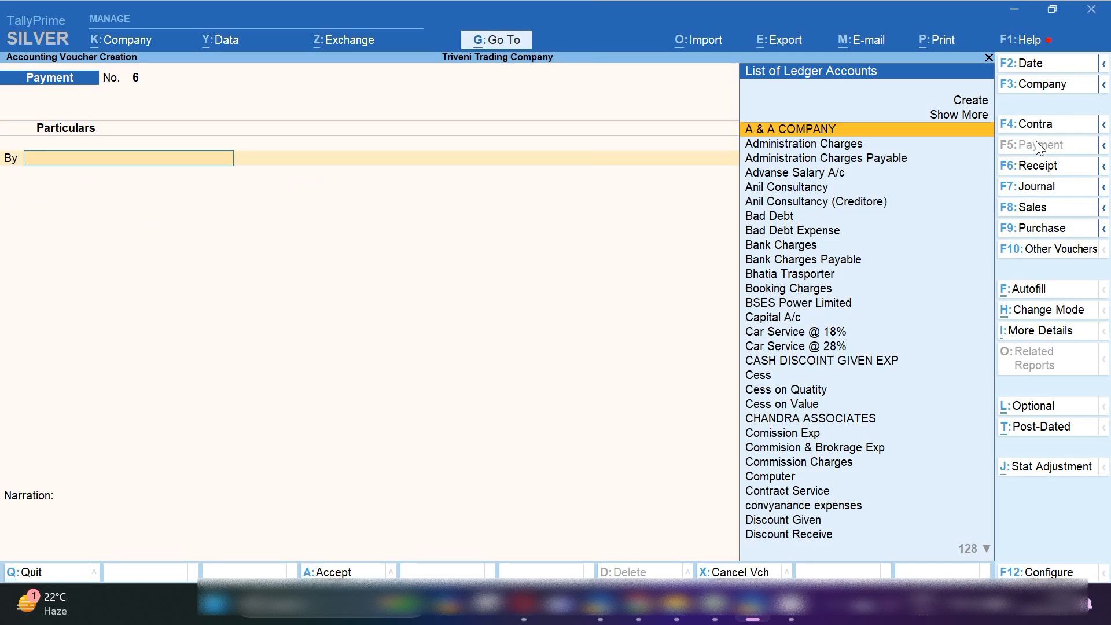
click(717, 605)
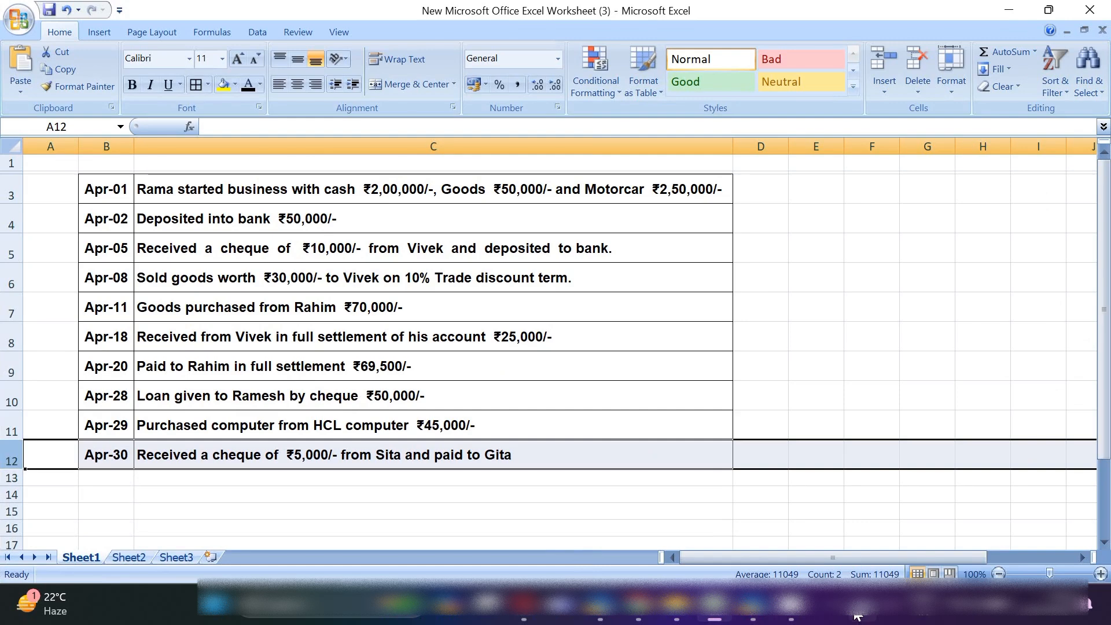
click(833, 605)
right_click(835, 552)
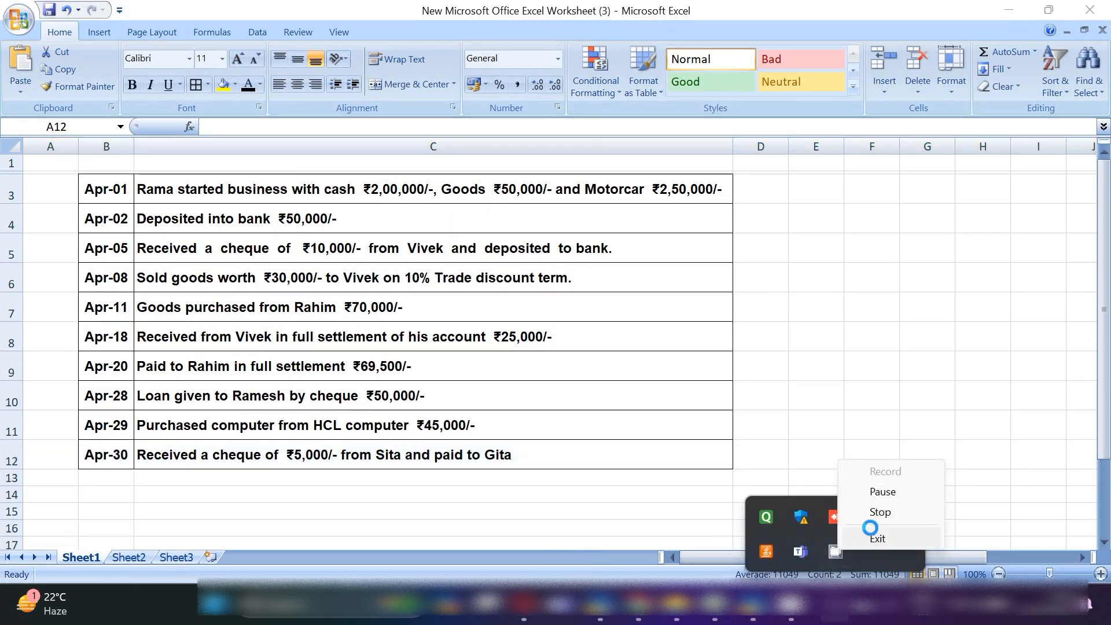